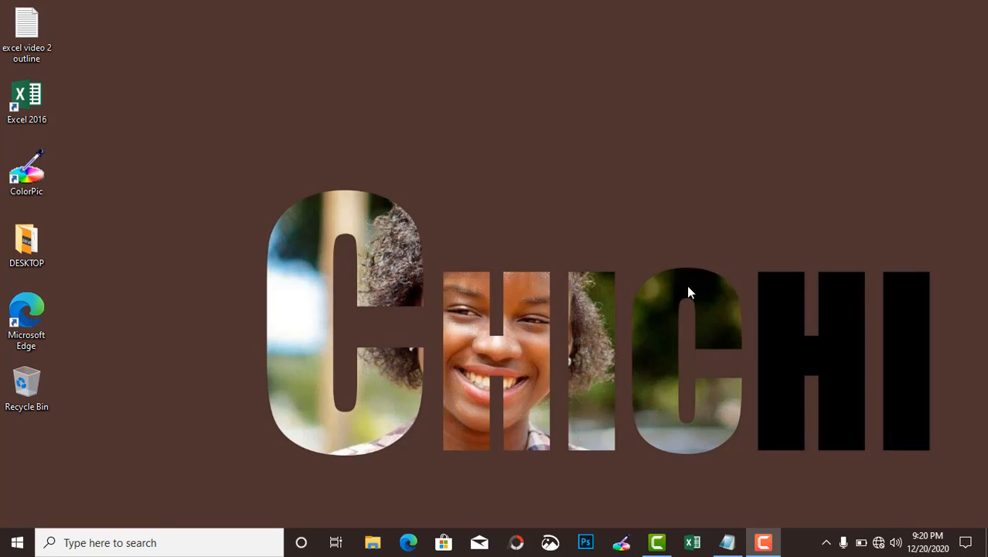
Switch to Notepad to read the Excel environment topic outline, and return to the desktop and refresh it.
{"action": "key", "text": "alt+Tab"}
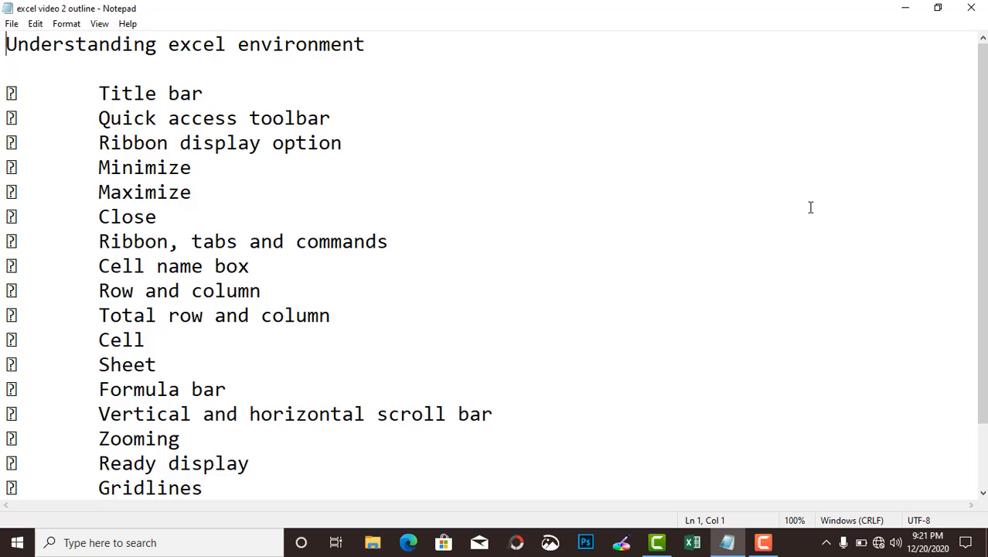
{"action": "left_click", "coordinate": [905, 8]}
{"action": "right_click", "coordinate": [531, 195]}
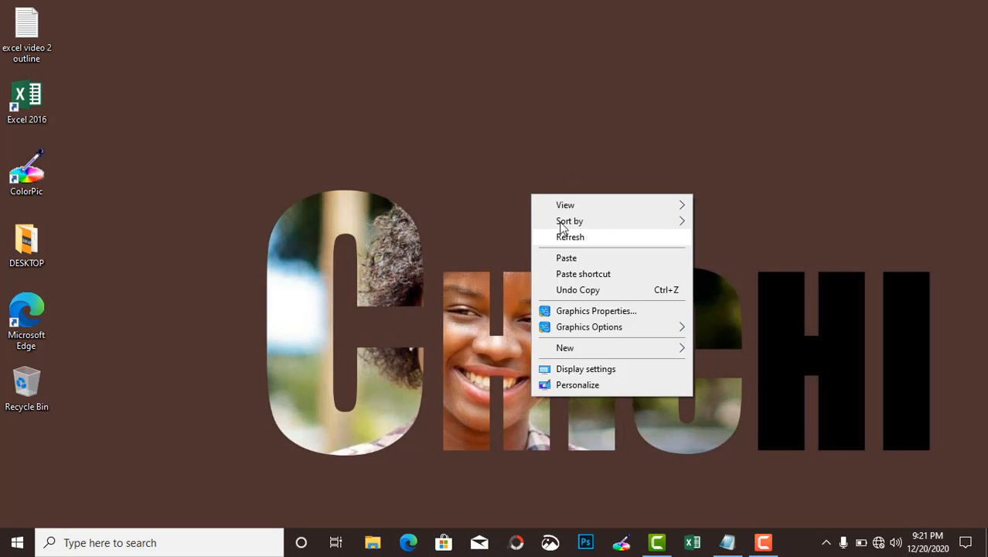
{"action": "left_click", "coordinate": [577, 238]}
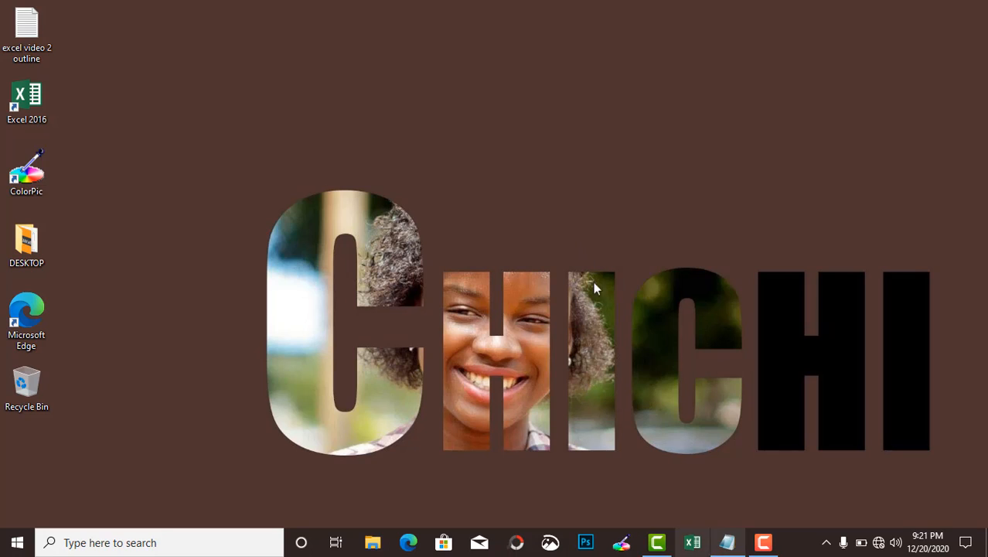
Switch to Excel, create a blank workbook, and check the title bar topic in the Notepad outline.
{"action": "left_click", "coordinate": [693, 543]}
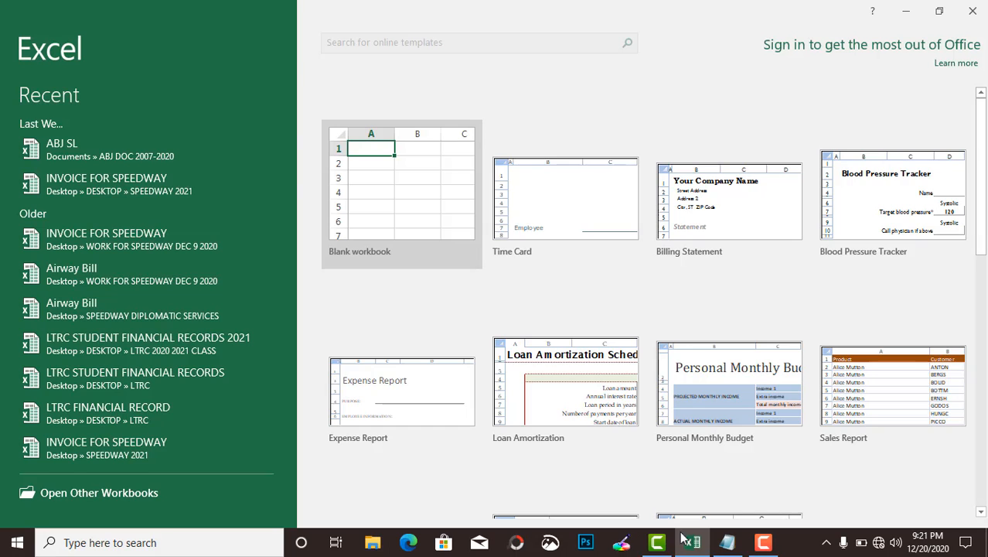
{"action": "left_click", "coordinate": [382, 221]}
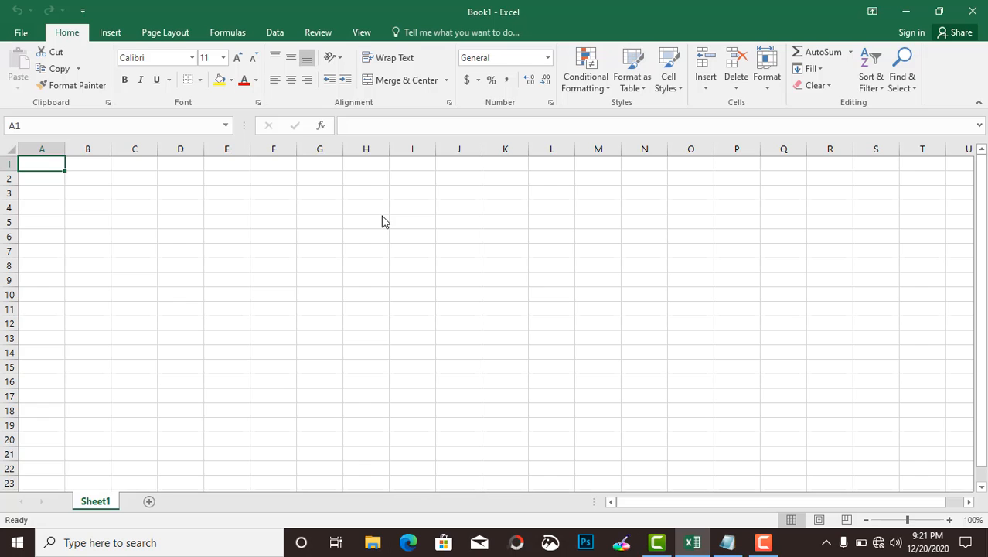
{"action": "left_click", "coordinate": [735, 541]}
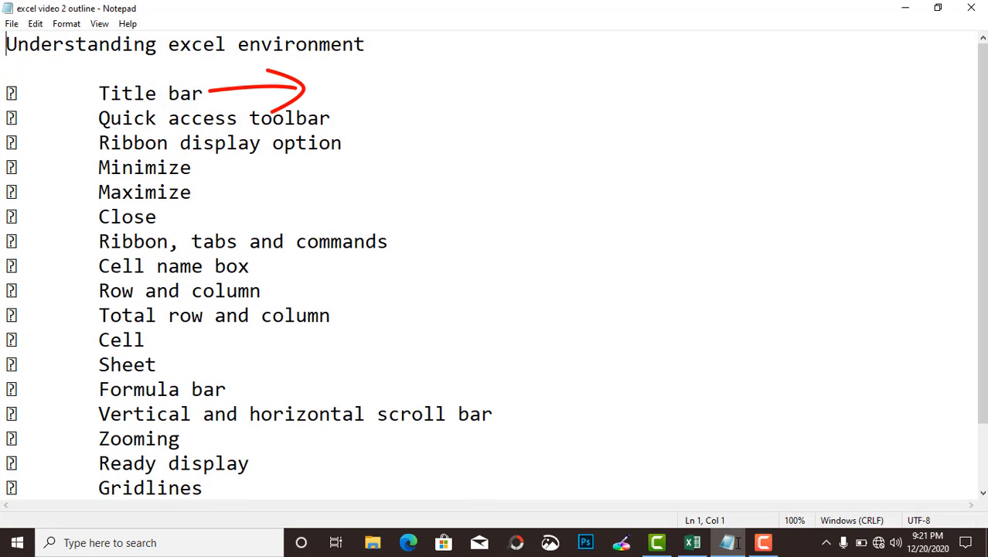
{"action": "left_click", "coordinate": [902, 9]}
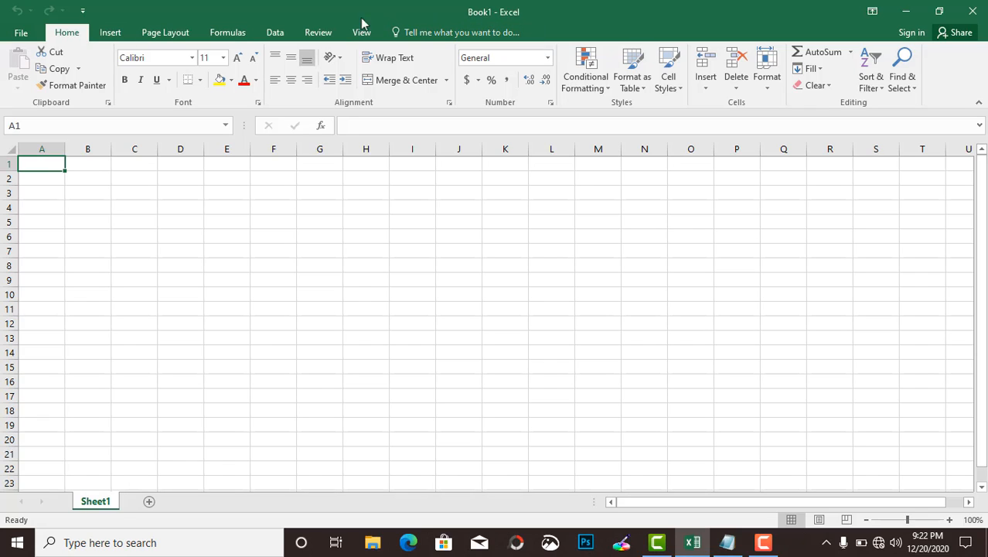
Save the workbook to the Desktop under the file name NEW DAY.
{"action": "left_click", "coordinate": [22, 34]}
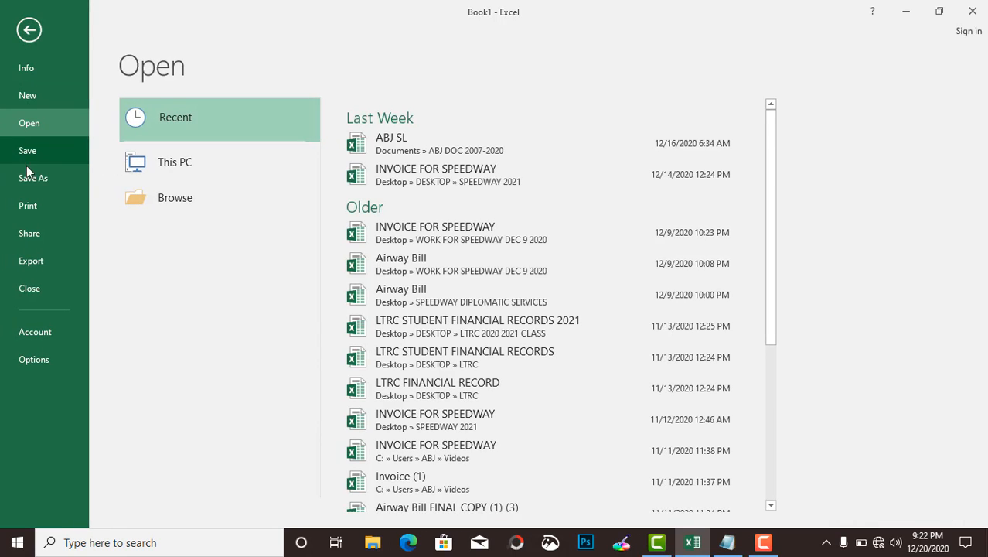
{"action": "left_click", "coordinate": [27, 182]}
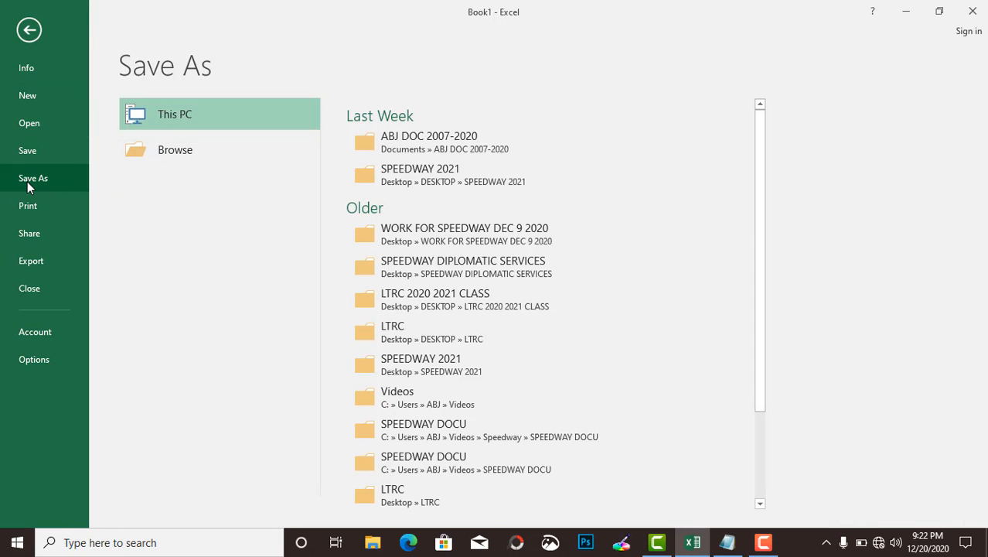
{"action": "left_click", "coordinate": [160, 152]}
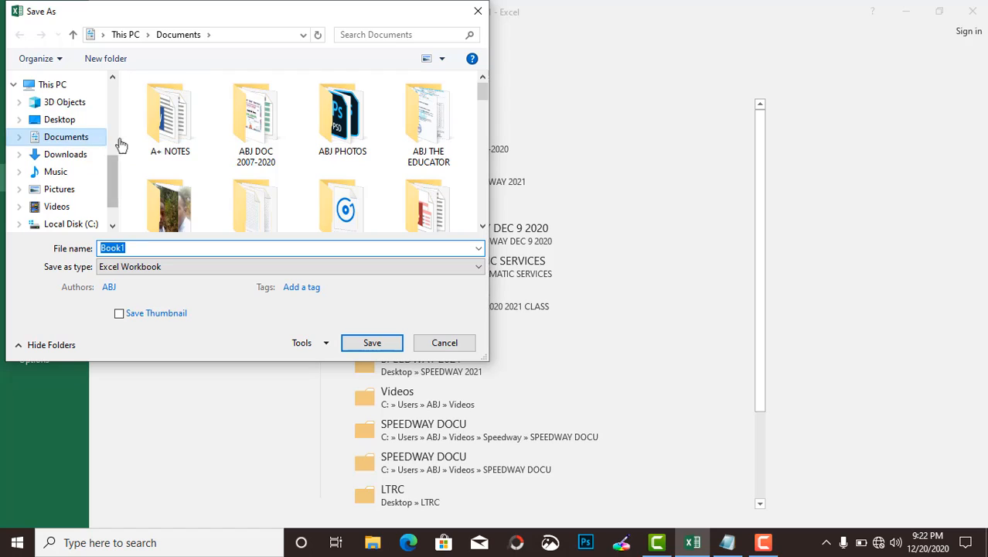
{"action": "left_click", "coordinate": [68, 127]}
{"action": "double_click", "coordinate": [141, 248]}
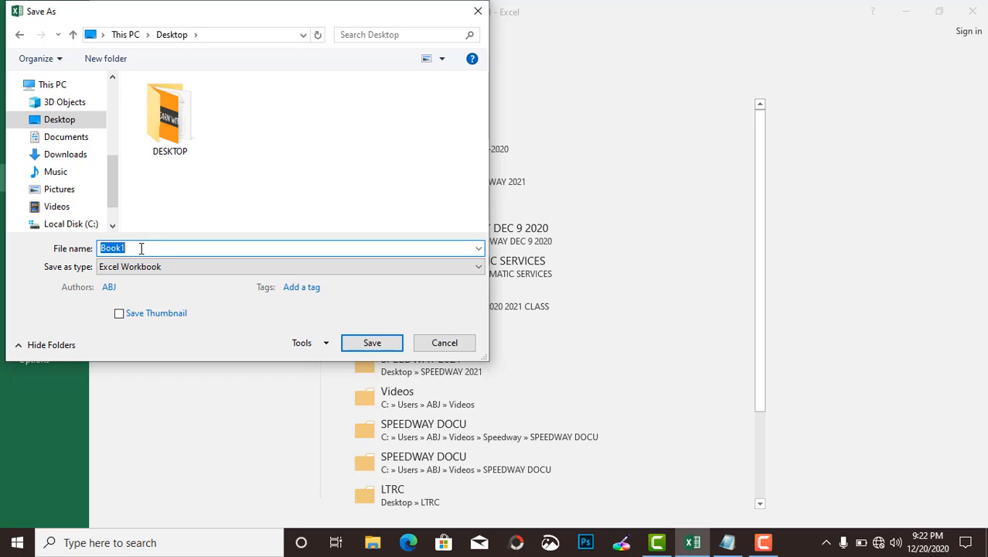
{"action": "type", "text": "NEW DAY"}
{"action": "left_click", "coordinate": [356, 344]}
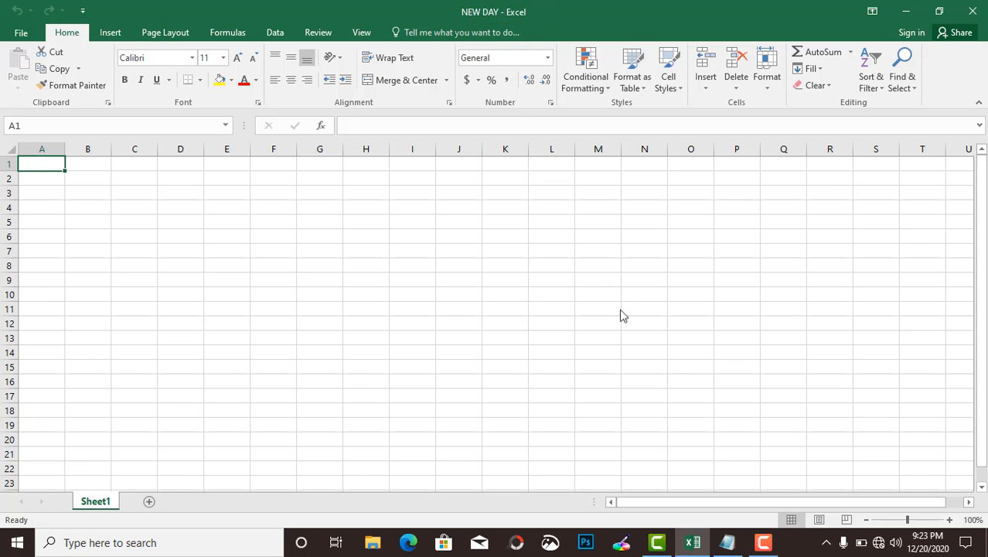
Check the outline in Notepad and add Print Preview and Print and Quick Print to Excel's Quick Access Toolbar.
{"action": "left_click", "coordinate": [728, 541]}
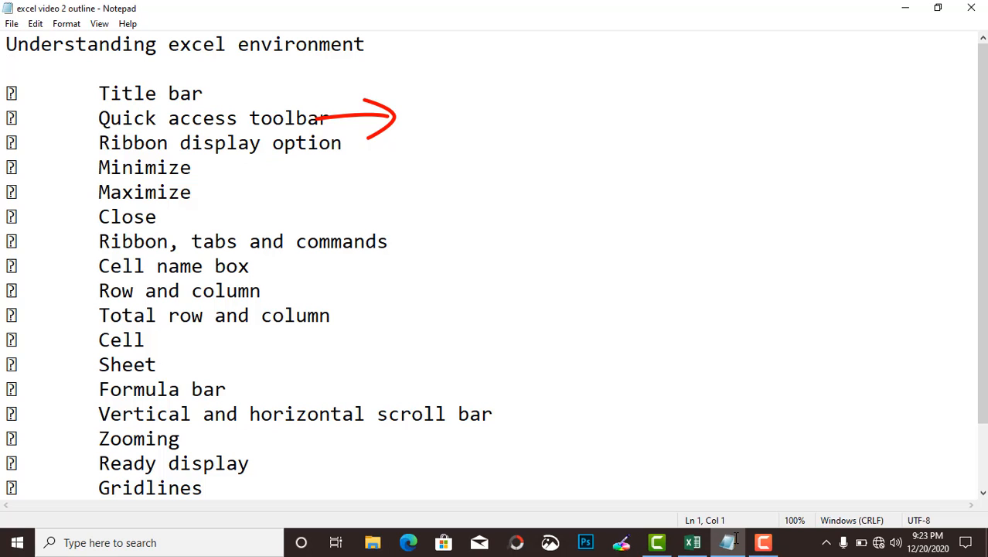
{"action": "left_click", "coordinate": [907, 8]}
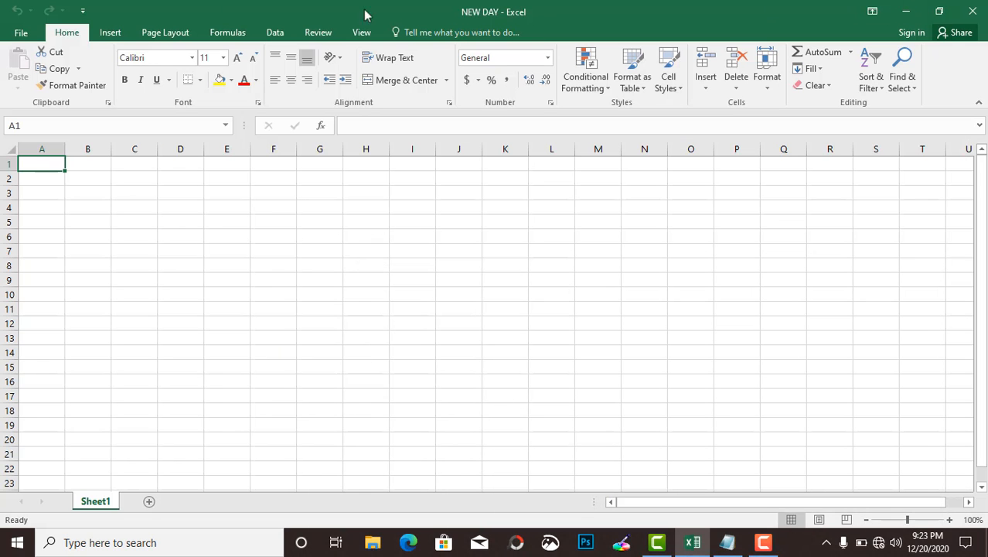
{"action": "left_click", "coordinate": [83, 14]}
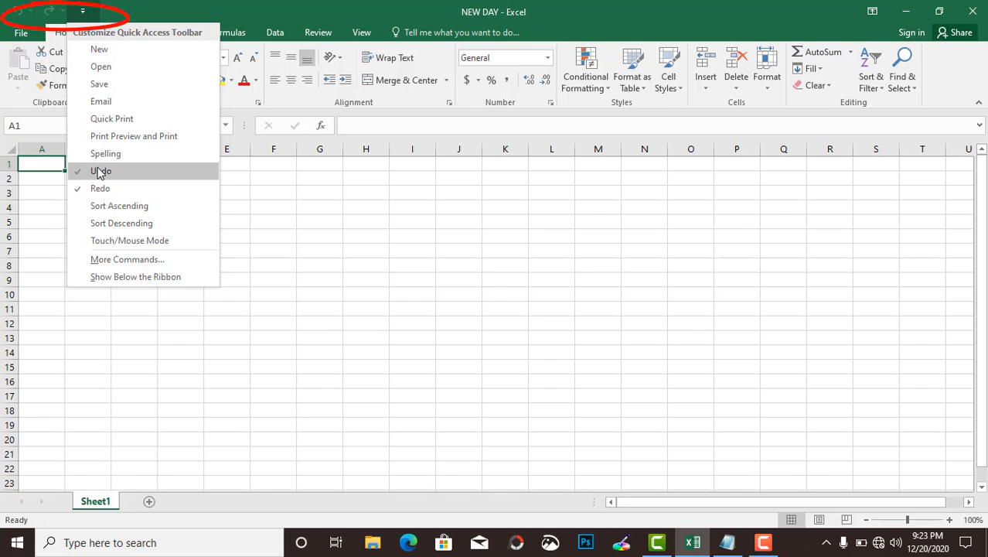
{"action": "key", "text": "Down"}
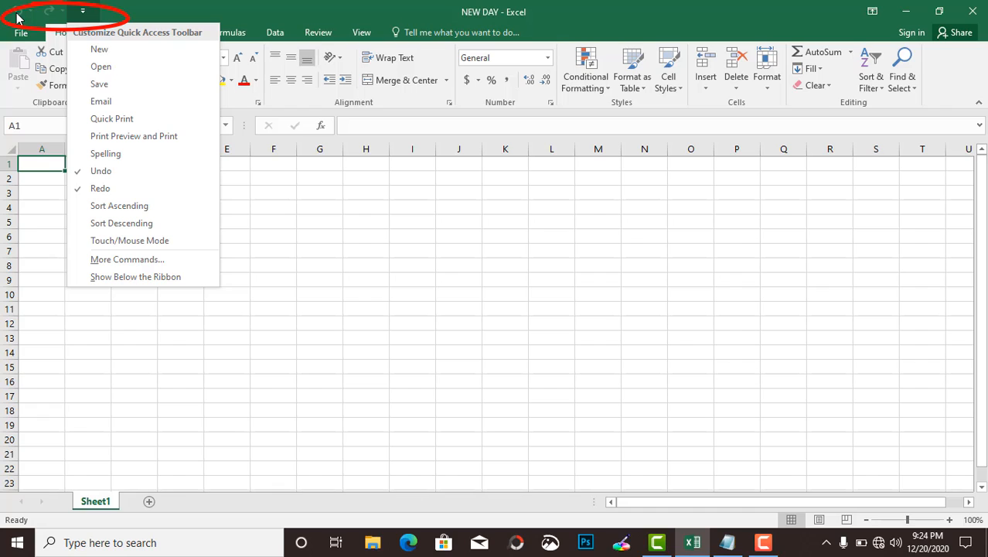
{"action": "left_click", "coordinate": [102, 137]}
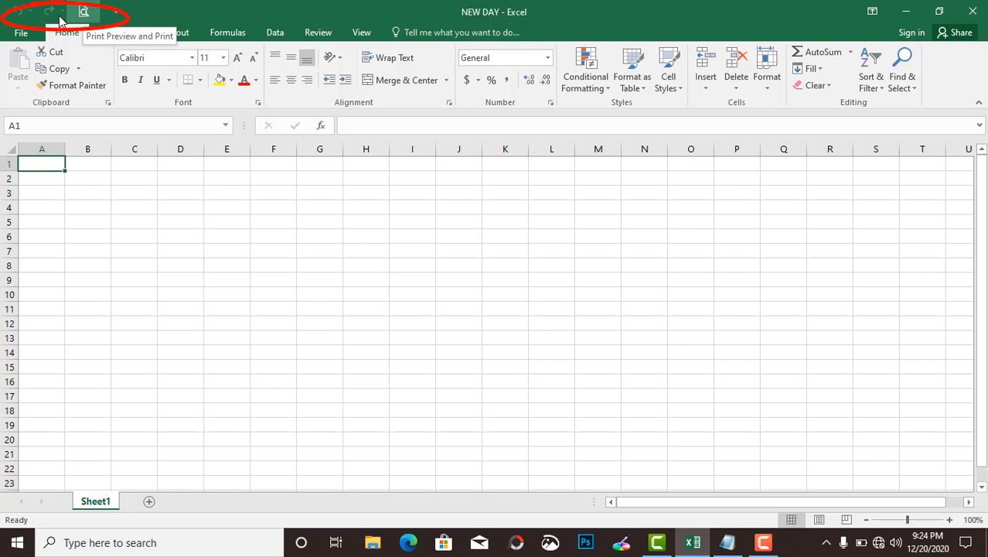
{"action": "left_click", "coordinate": [118, 13]}
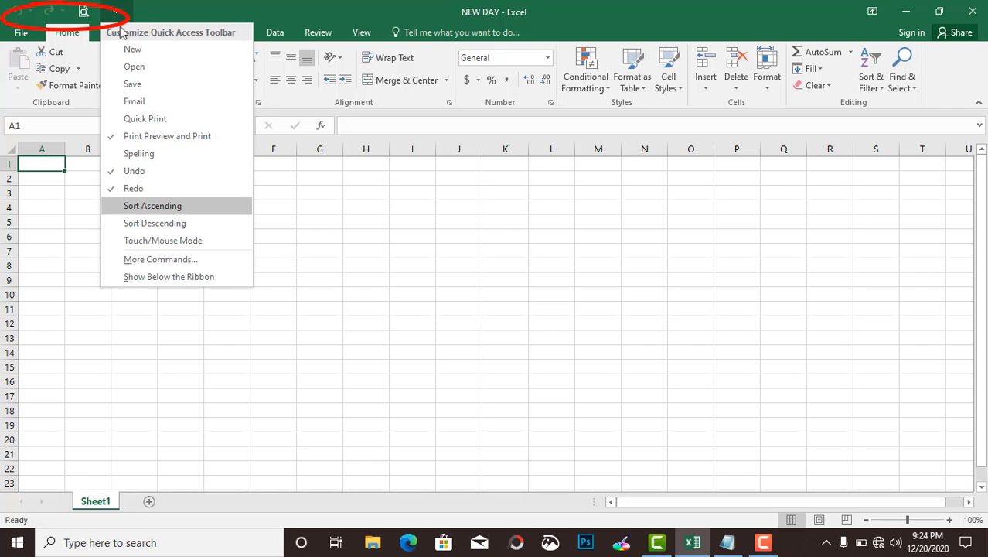
{"action": "left_click", "coordinate": [135, 124]}
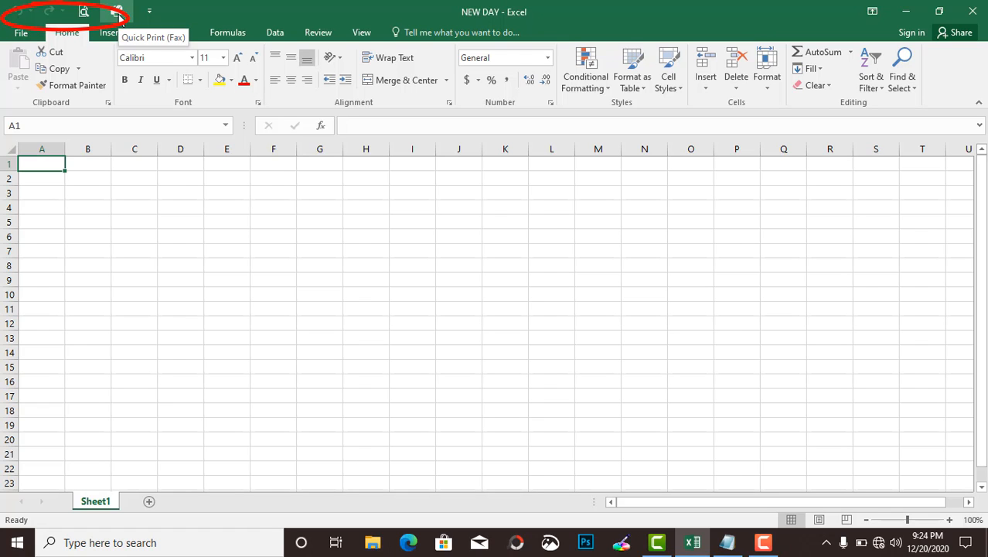
View the workbook's print settings through both the regular route and the Quick Access shortcut, including the available printers.
{"action": "left_click", "coordinate": [22, 35]}
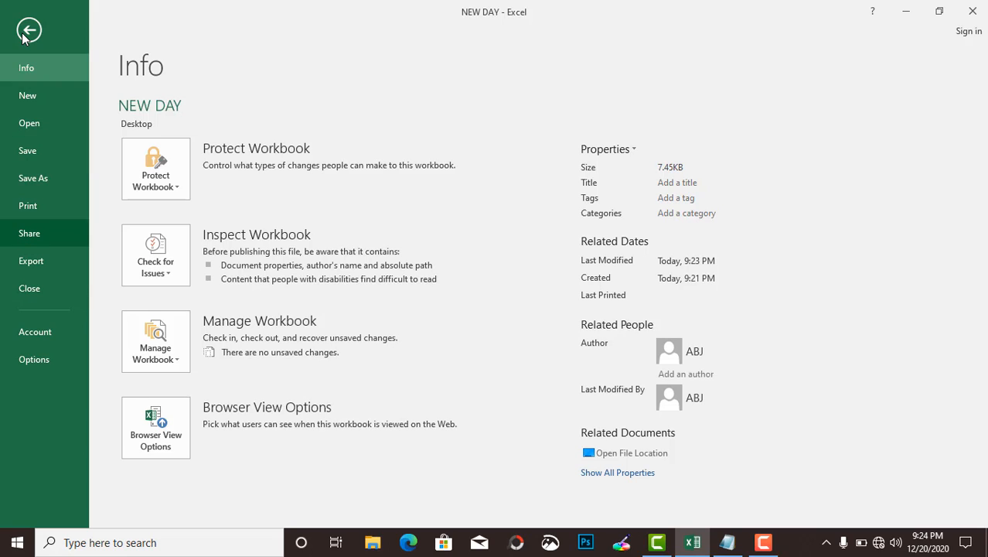
{"action": "left_click", "coordinate": [39, 204]}
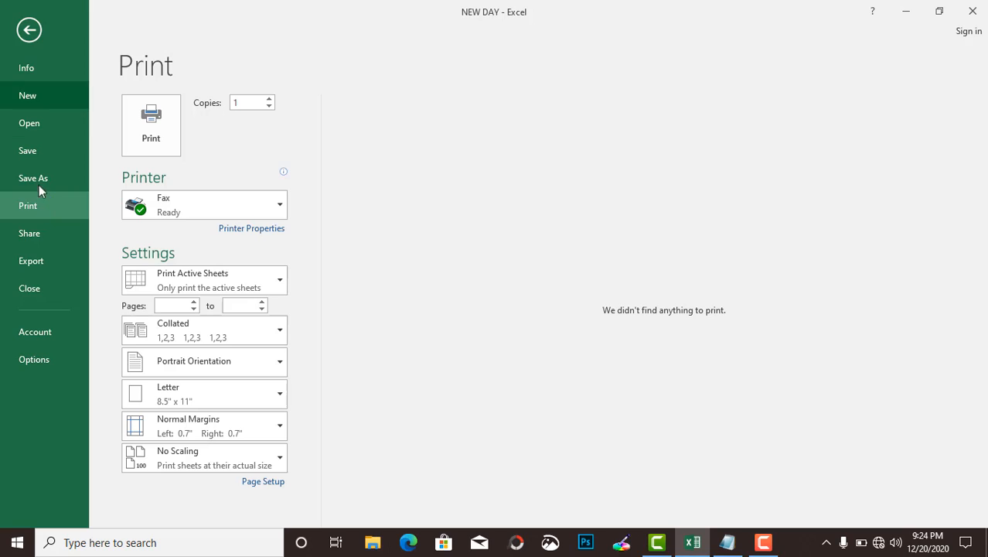
{"action": "left_click", "coordinate": [30, 29]}
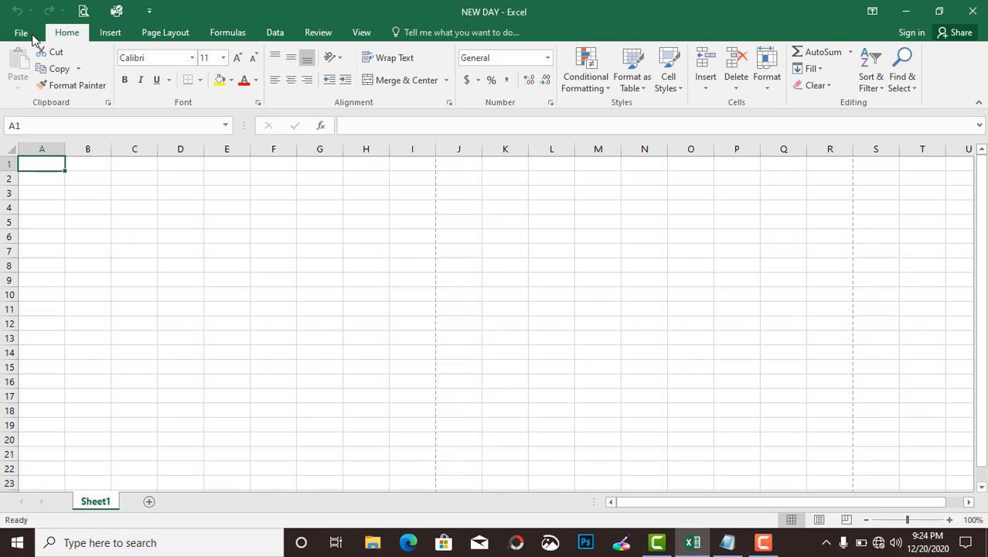
{"action": "left_click", "coordinate": [84, 10]}
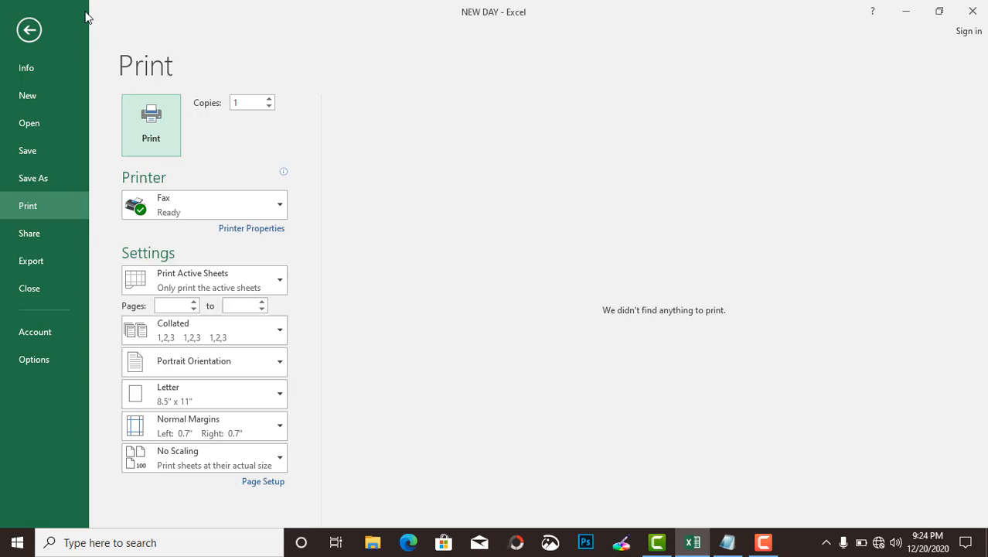
{"action": "left_click", "coordinate": [246, 208]}
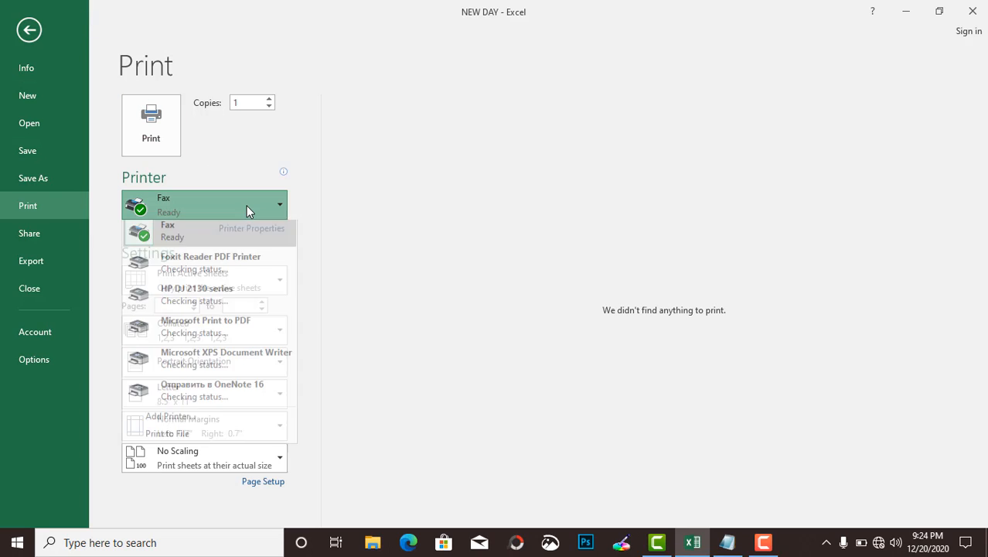
{"action": "left_click", "coordinate": [200, 299]}
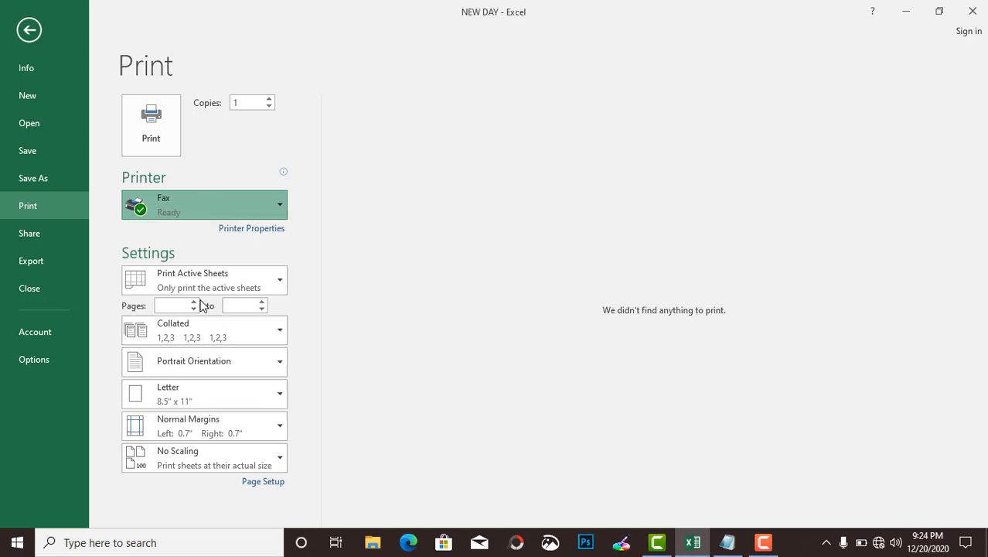
{"action": "left_click", "coordinate": [29, 33]}
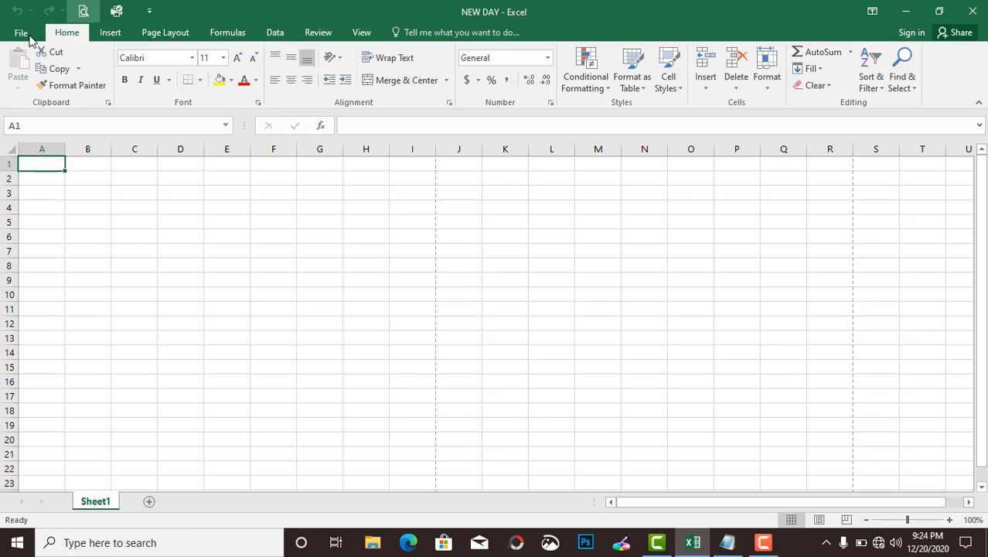
Check the ribbon display topic in the Notepad outline and set Excel's ribbon to Auto-hide.
{"action": "left_click", "coordinate": [728, 541]}
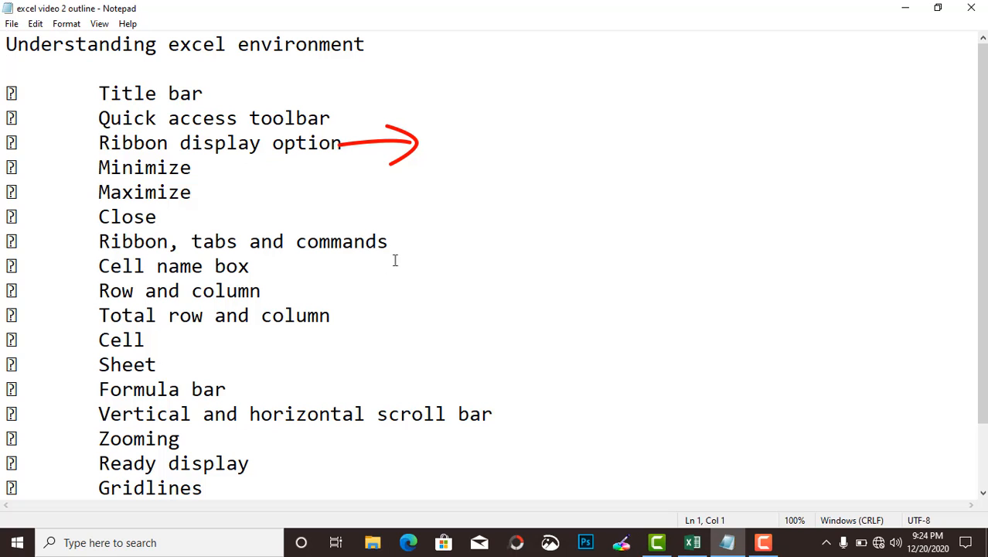
{"action": "left_click", "coordinate": [906, 9]}
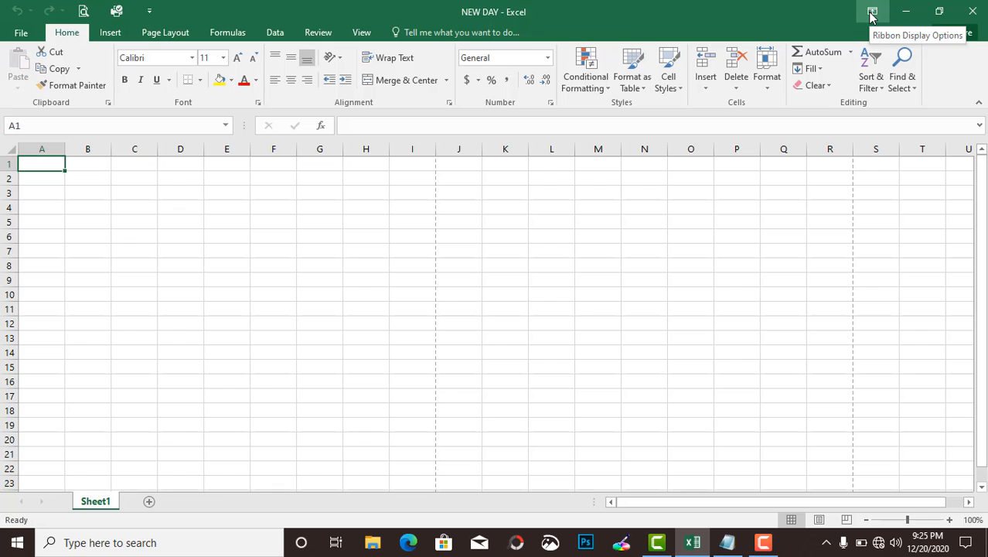
{"action": "left_click", "coordinate": [872, 11]}
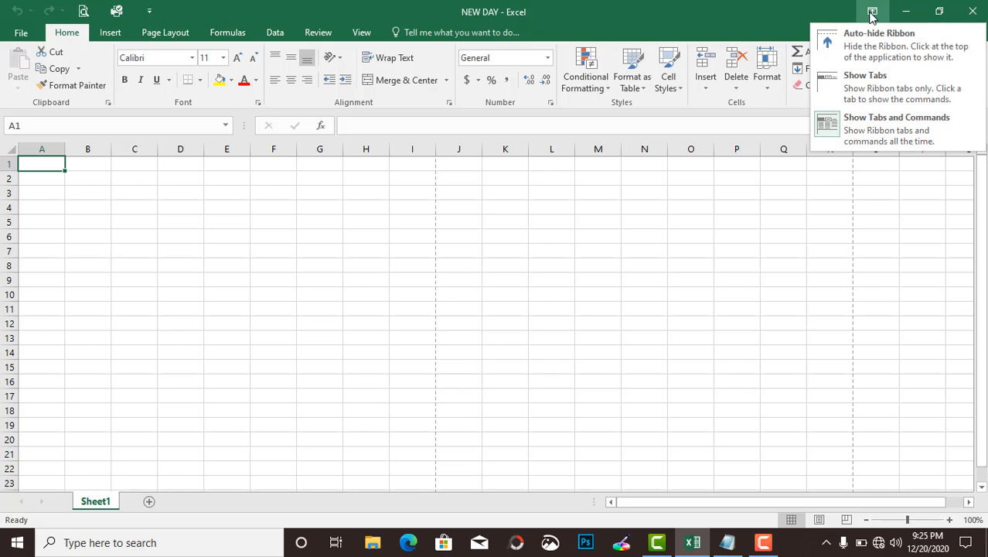
{"action": "key", "text": "Down"}
{"action": "key", "text": "Down"}
{"action": "key", "text": "Down"}
{"action": "key", "text": "Down"}
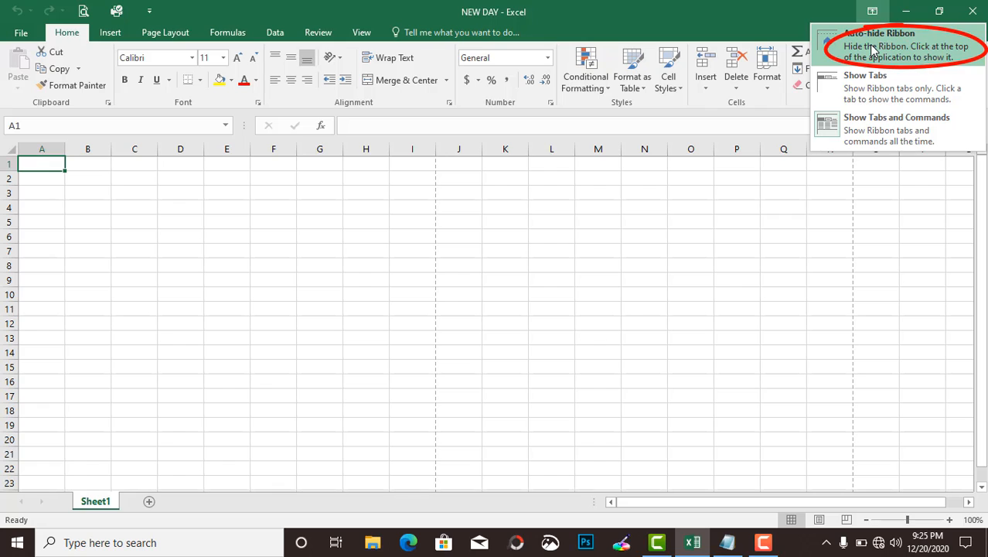
{"action": "left_click", "coordinate": [873, 48]}
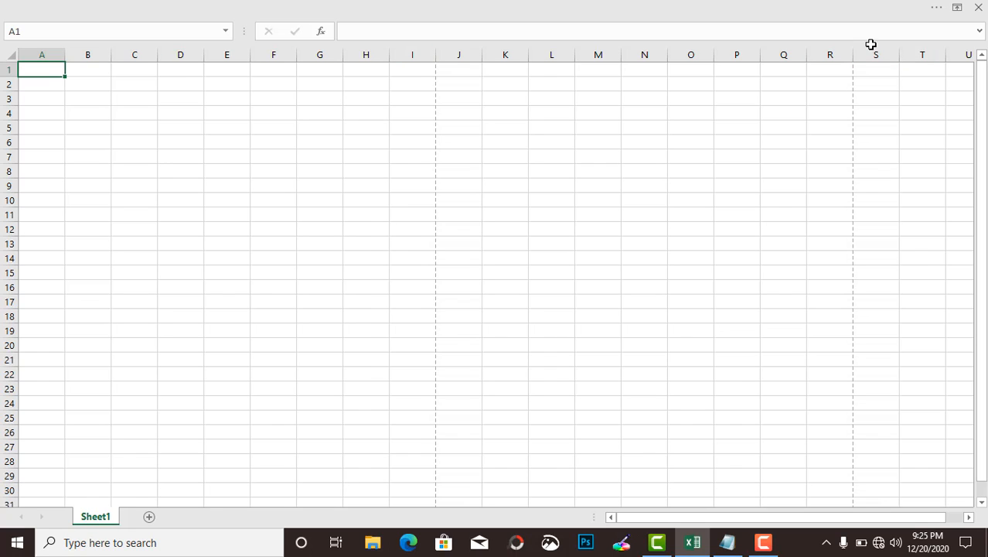
Enter a sample first name in cell D11 and select cell E15.
{"action": "left_click", "coordinate": [186, 213]}
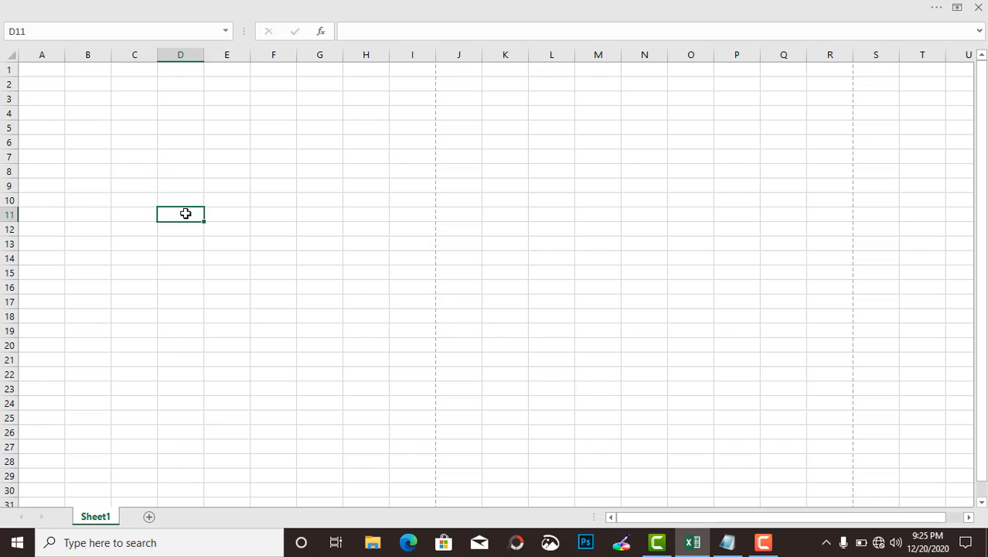
{"action": "type", "text": "JENNY"}
{"action": "left_click", "coordinate": [207, 249]}
{"action": "left_click", "coordinate": [213, 272]}
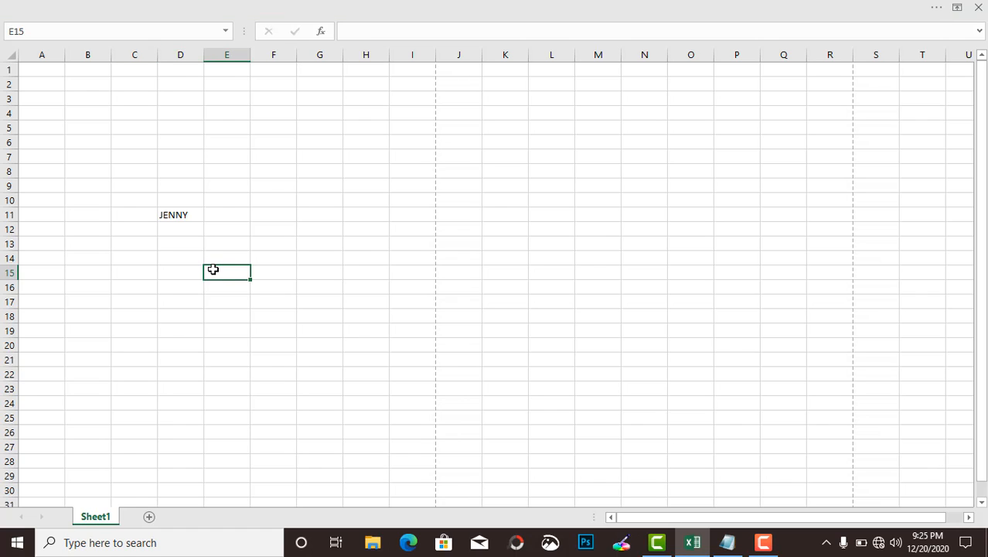
Change the ribbon display to Show Tabs.
{"action": "left_click", "coordinate": [955, 10]}
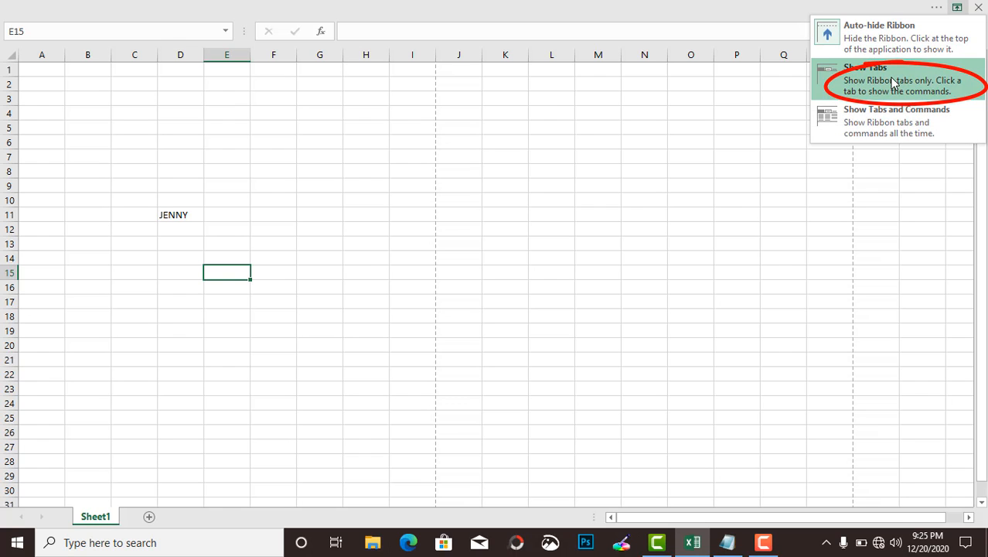
{"action": "left_click", "coordinate": [894, 83]}
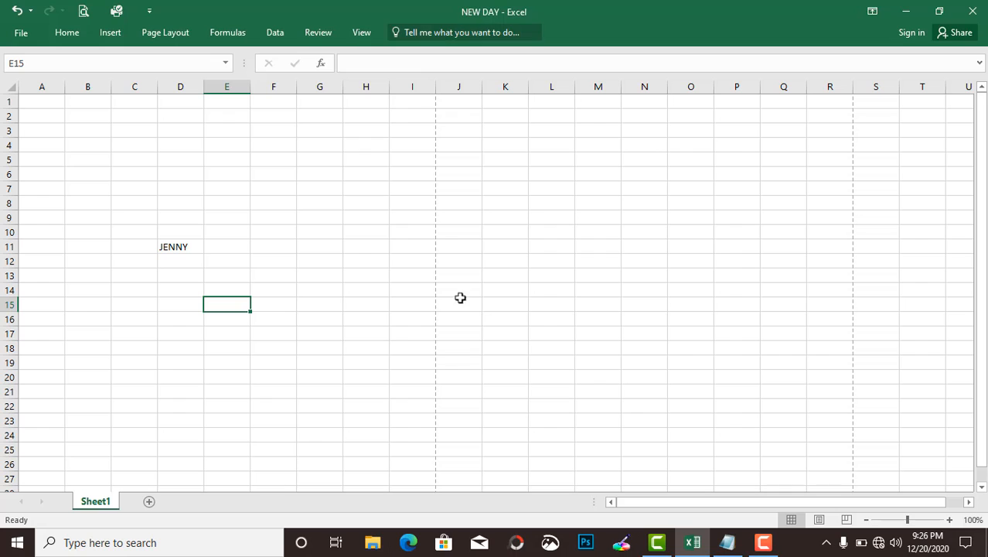
Make the text in cell D11 bold and collapse the ribbon commands again.
{"action": "left_click", "coordinate": [186, 248]}
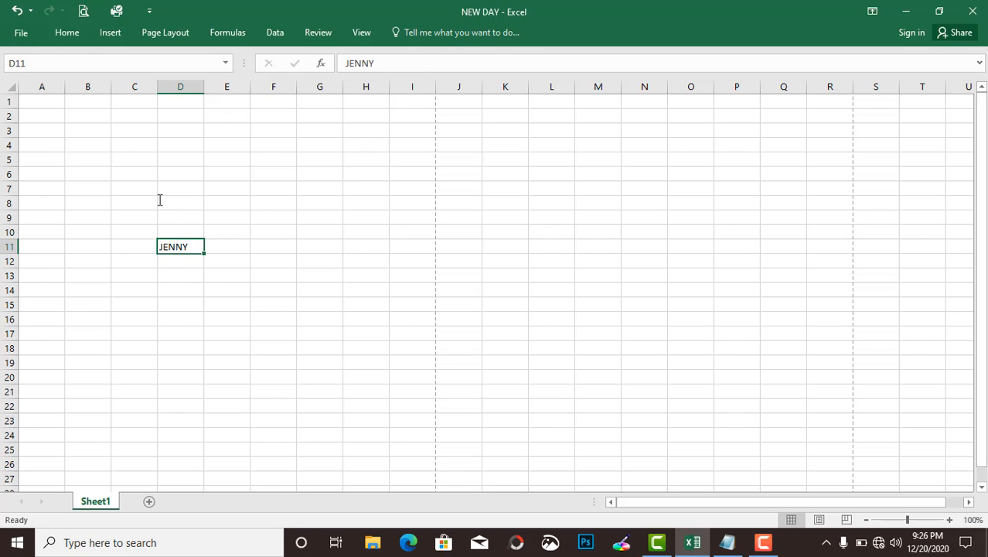
{"action": "left_click", "coordinate": [69, 37]}
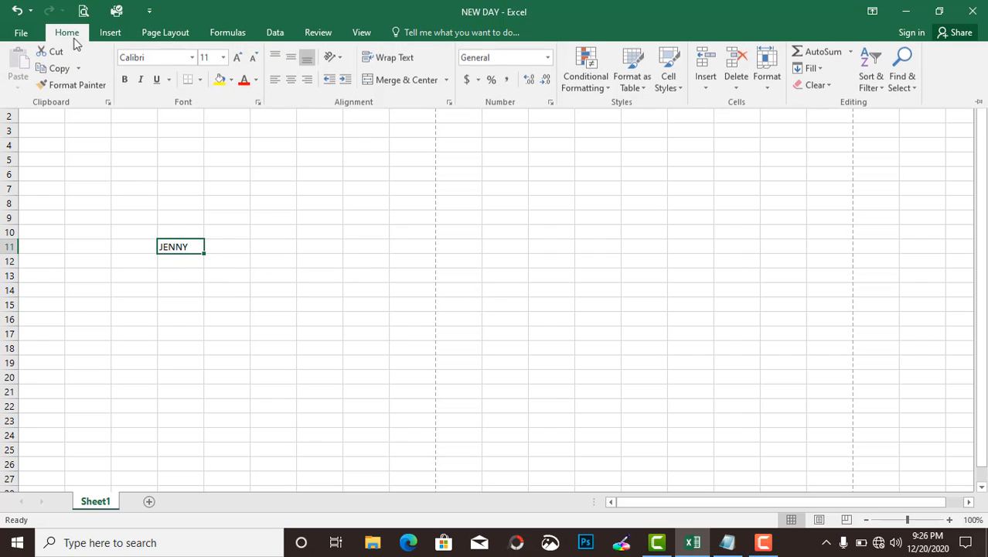
{"action": "left_click", "coordinate": [125, 81]}
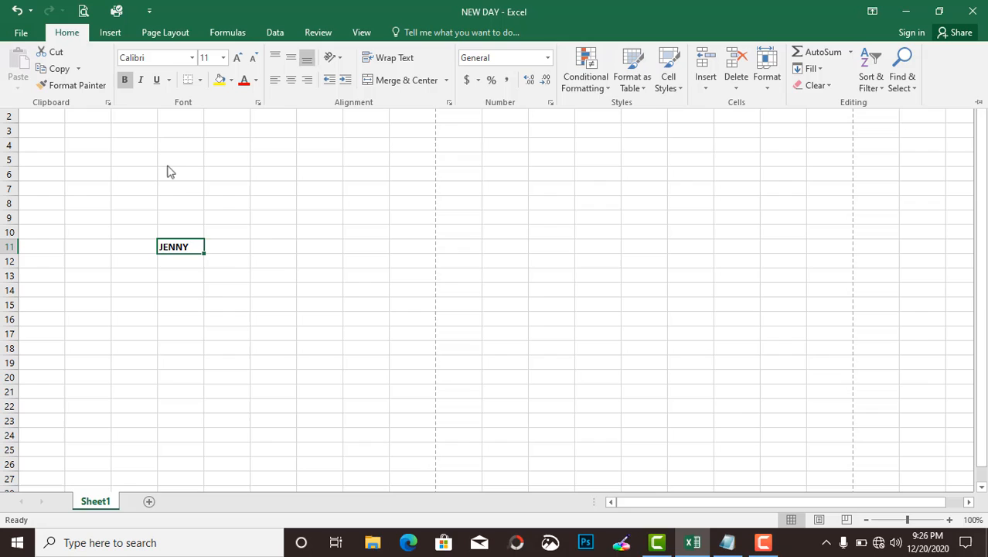
{"action": "left_click", "coordinate": [224, 281]}
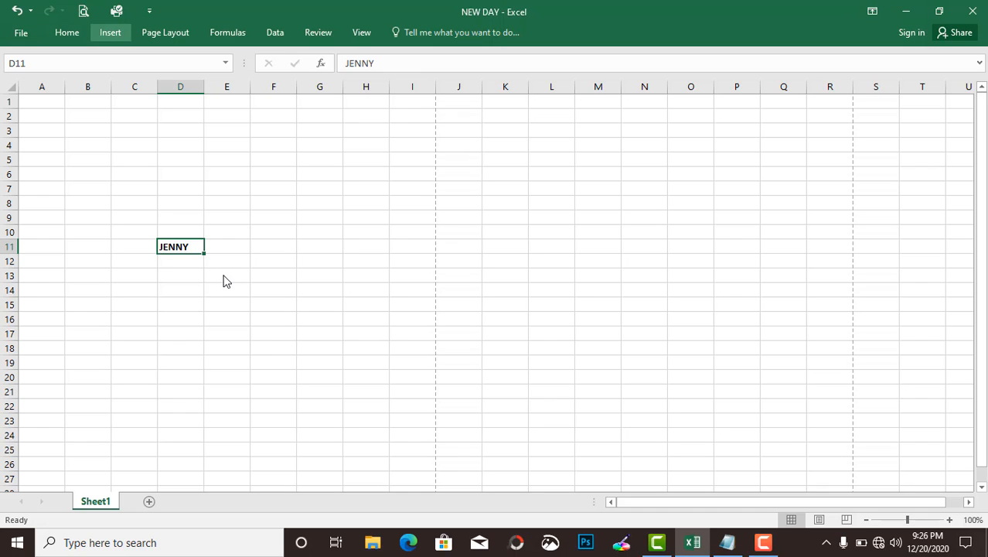
Set the ribbon display to Show Tabs and Commands.
{"action": "left_click", "coordinate": [870, 11]}
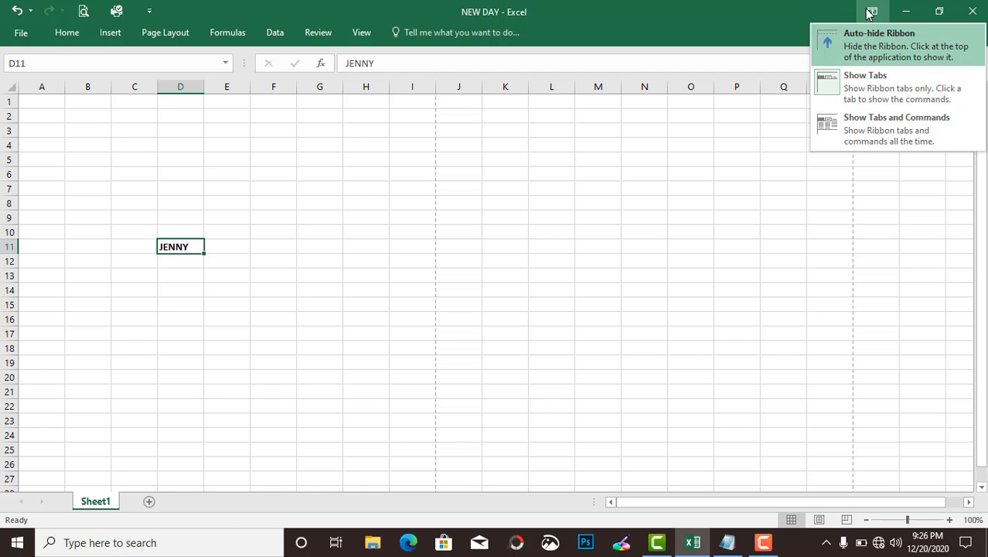
{"action": "left_click", "coordinate": [894, 128]}
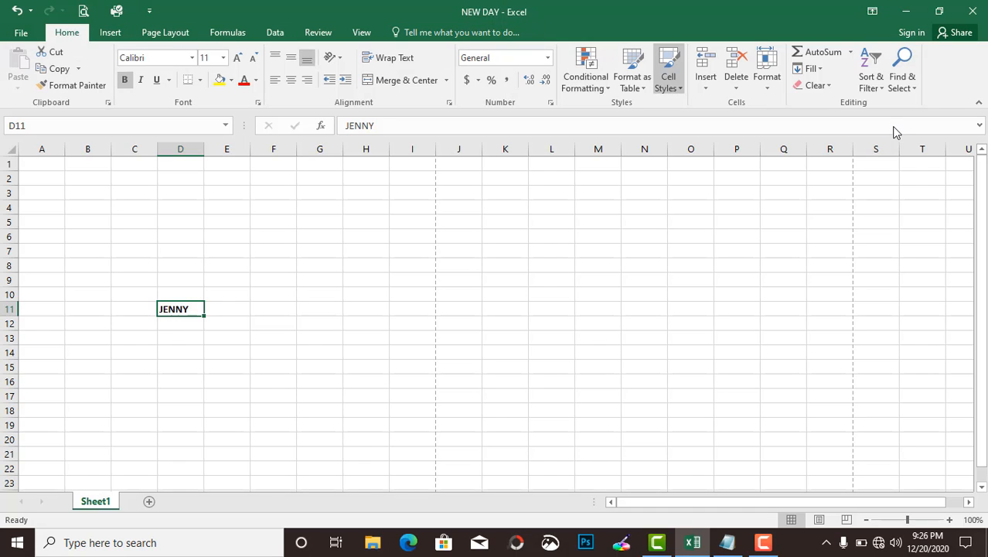
Switch the ribbon display to Auto-hide and Show Tabs, then restore Show Tabs and Commands.
{"action": "left_click", "coordinate": [872, 11]}
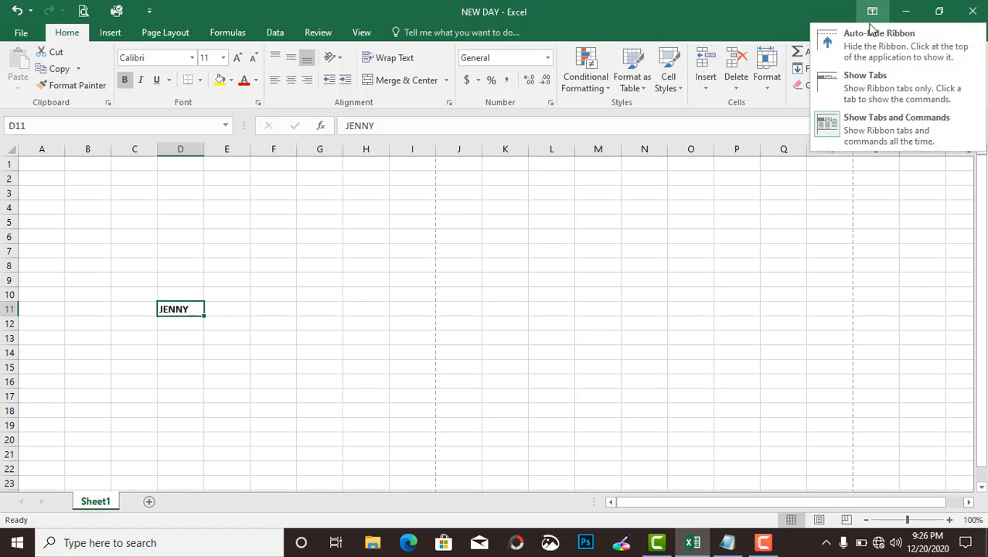
{"action": "left_click", "coordinate": [871, 39]}
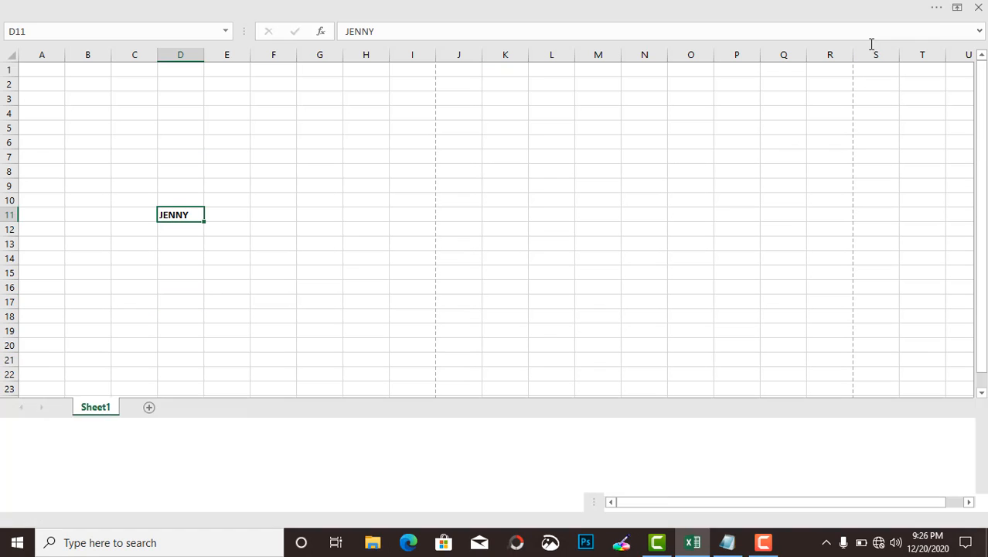
{"action": "left_click", "coordinate": [957, 7]}
{"action": "left_click", "coordinate": [895, 70]}
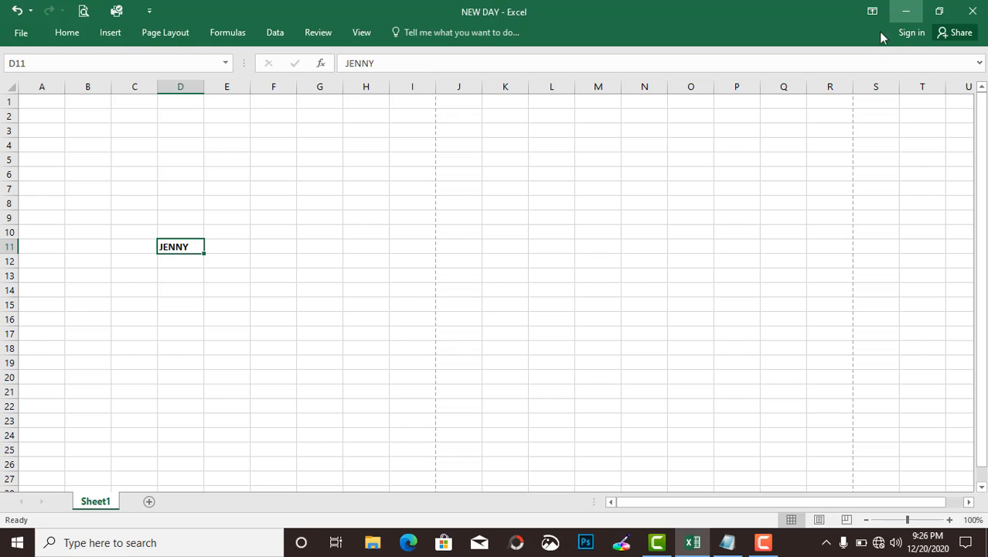
{"action": "left_click", "coordinate": [872, 11]}
{"action": "left_click", "coordinate": [872, 129]}
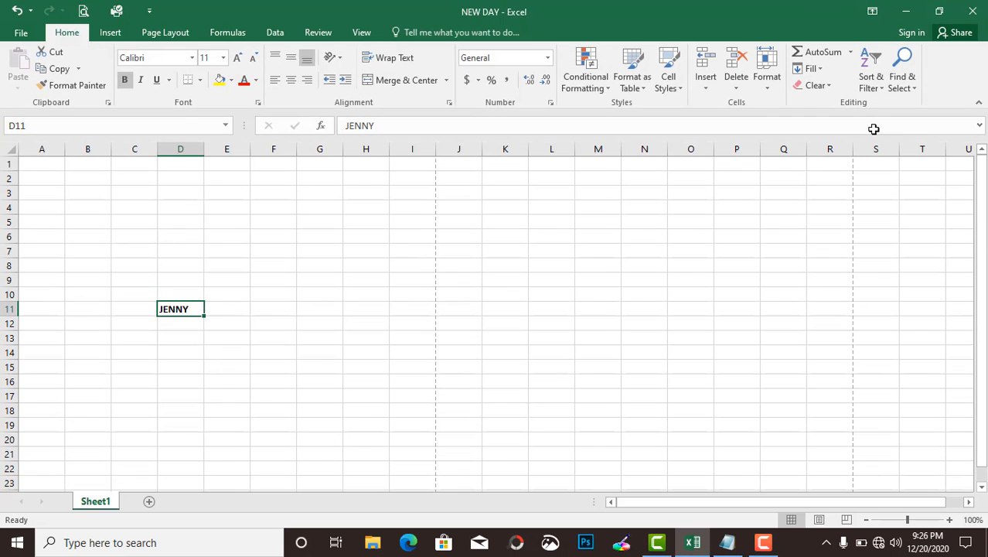
Check the Minimize topic in the Notepad outline, and minimize and reopen the Excel window.
{"action": "left_click", "coordinate": [727, 542]}
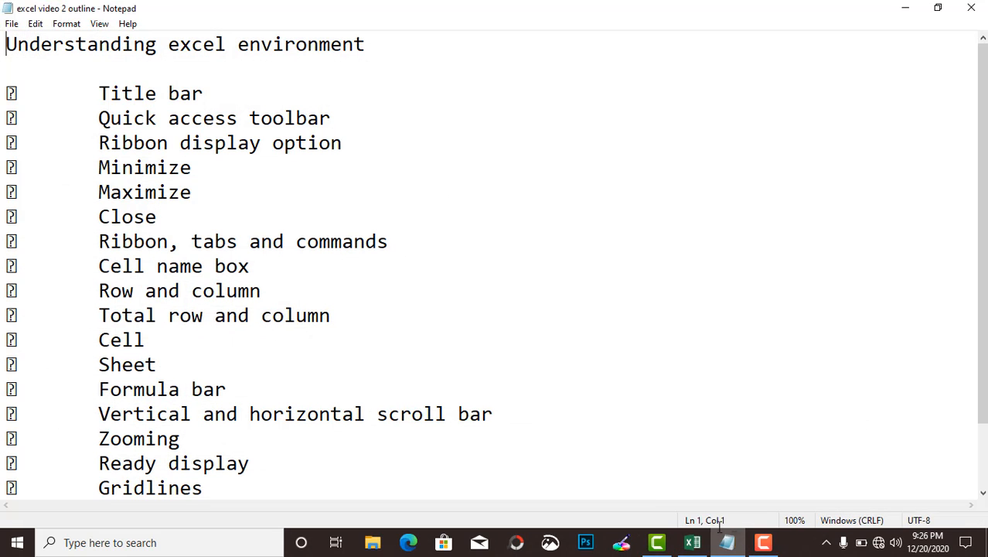
{"action": "left_click_drag", "start_coordinate": [219, 194], "coordinate": [272, 192]}
{"action": "mouse_move", "coordinate": [251, 176]}
{"action": "left_mouse_down"}
{"action": "mouse_move", "coordinate": [264, 181]}
{"action": "mouse_move", "coordinate": [256, 215]}
{"action": "left_mouse_up"}
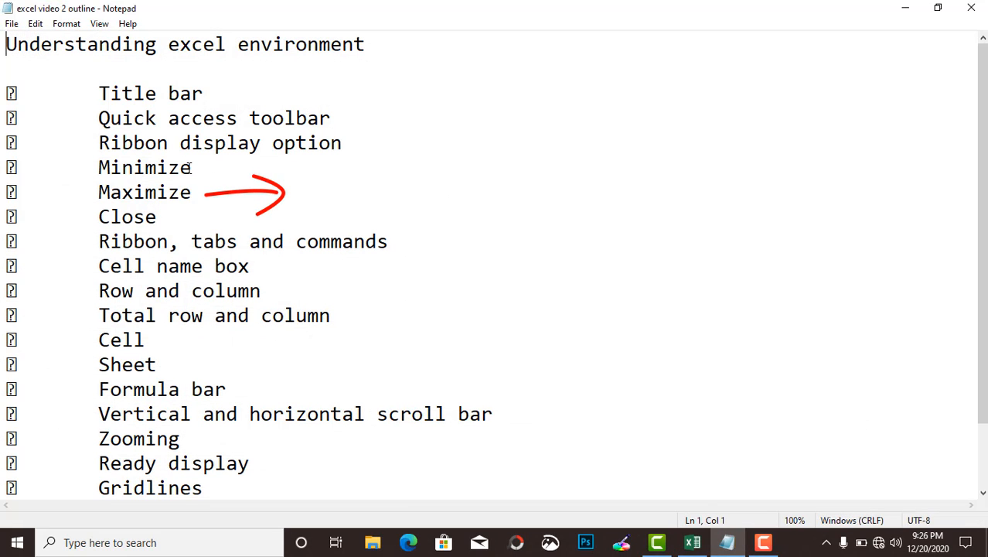
{"action": "left_click", "coordinate": [905, 8]}
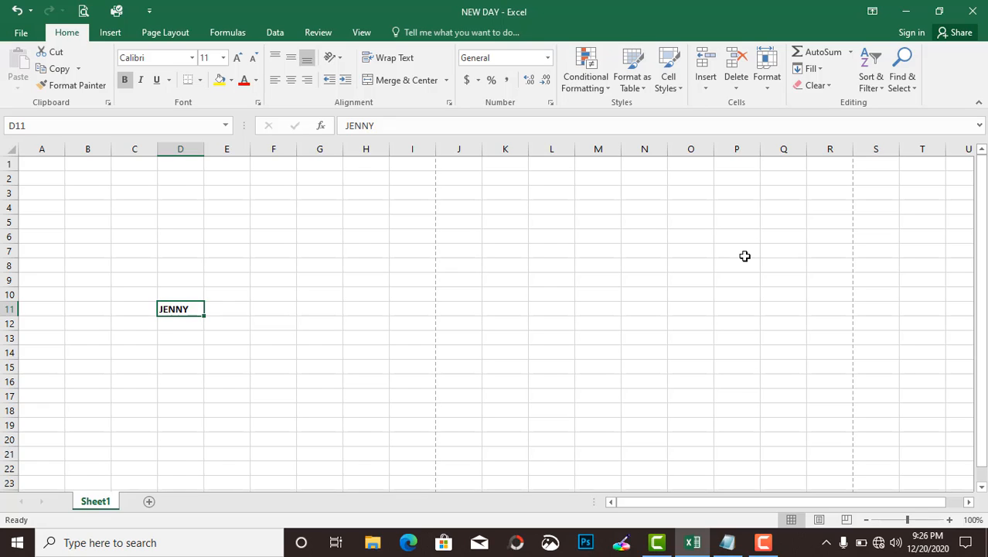
{"action": "left_click", "coordinate": [905, 17]}
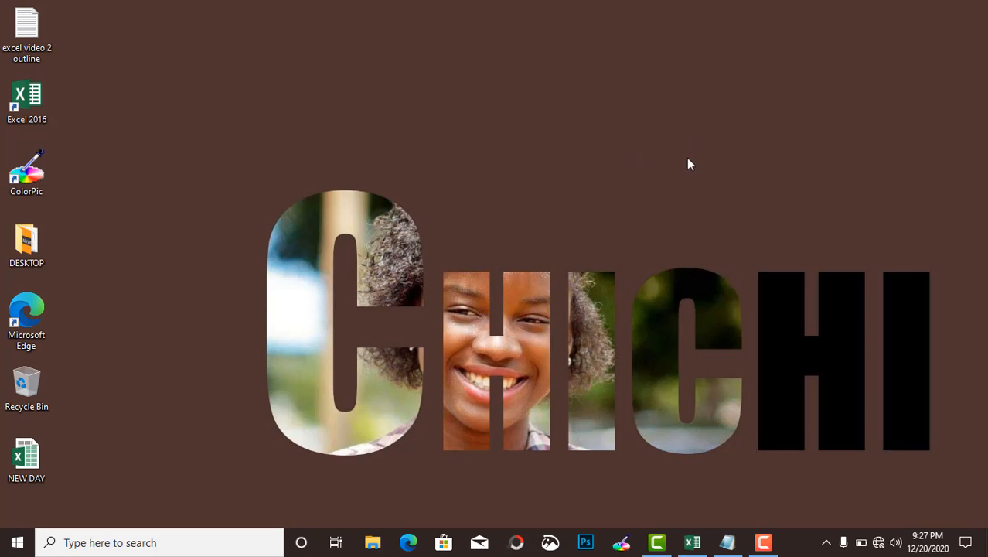
{"action": "left_click", "coordinate": [686, 547]}
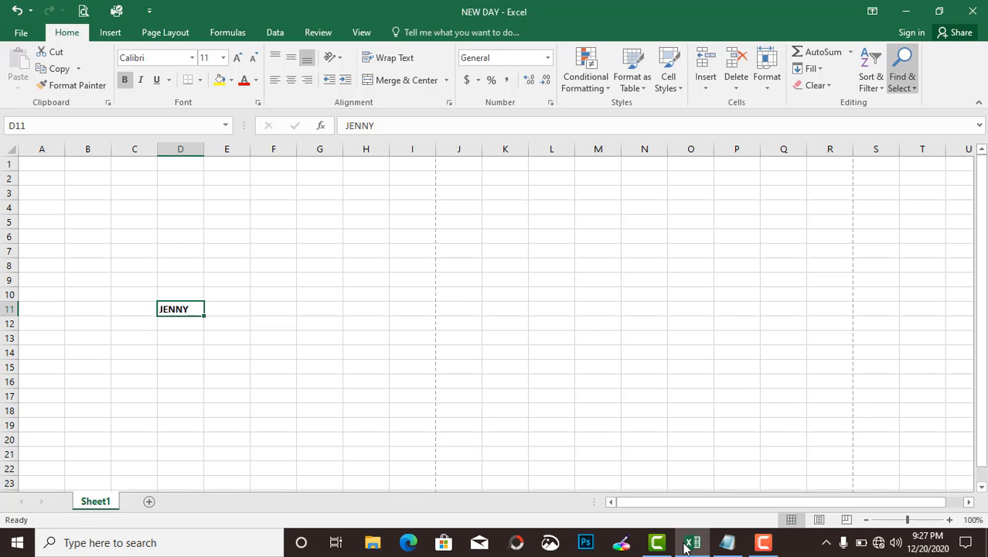
Check the Maximize topic in the Notepad outline, and restore down and re-maximize the Excel window.
{"action": "left_click", "coordinate": [726, 545]}
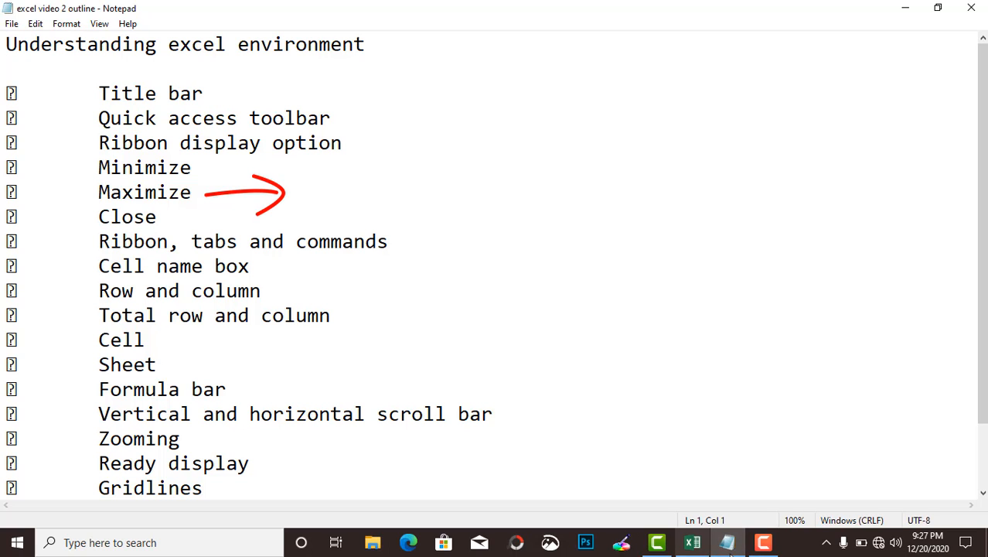
{"action": "left_click", "coordinate": [905, 7]}
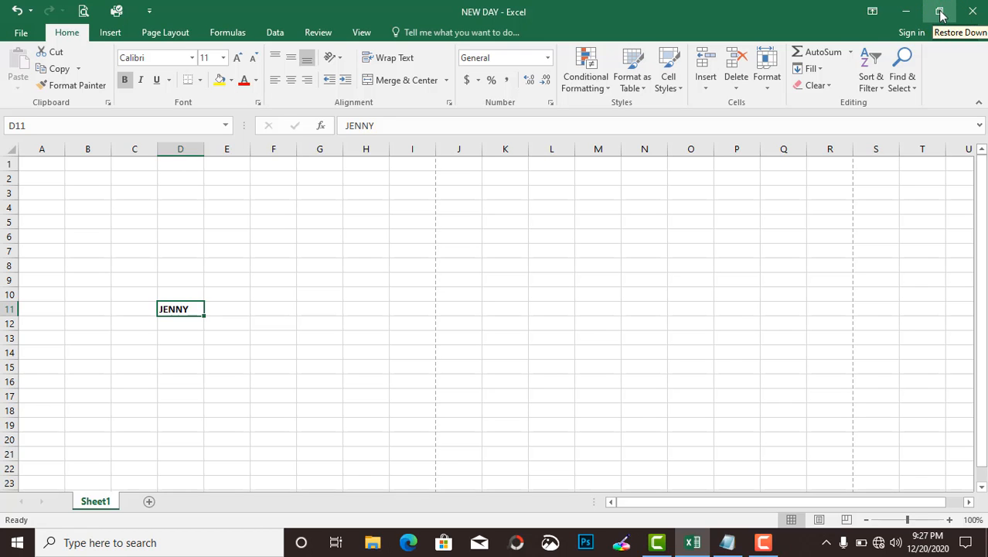
{"action": "left_click", "coordinate": [938, 14]}
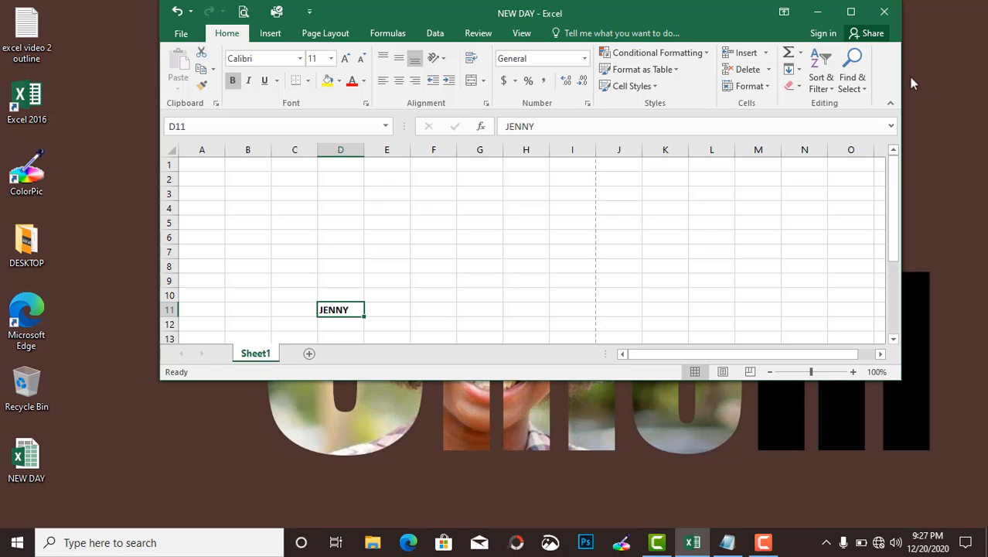
{"action": "left_click", "coordinate": [850, 13]}
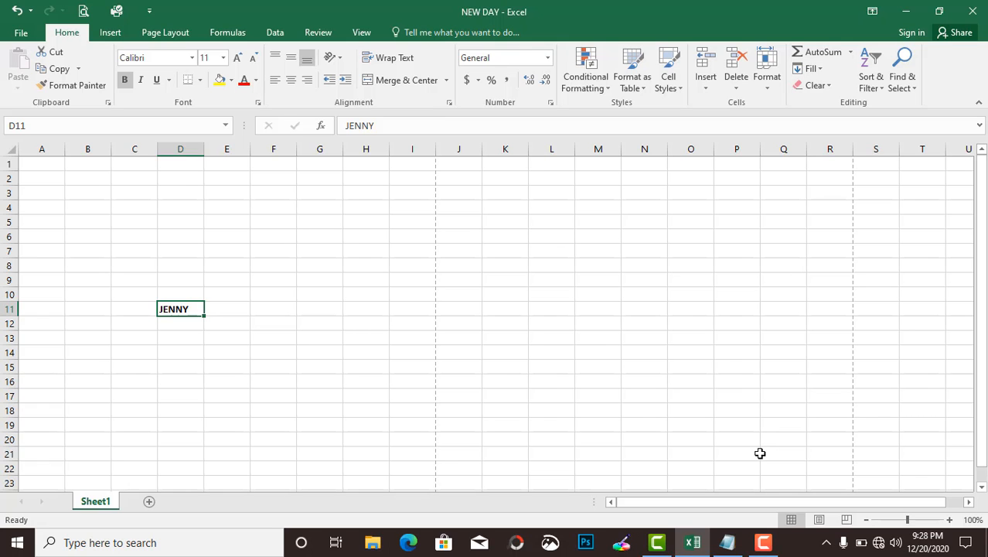
Check the Close topic in the Notepad outline and close the Excel workbook, saving its changes.
{"action": "left_click", "coordinate": [728, 543]}
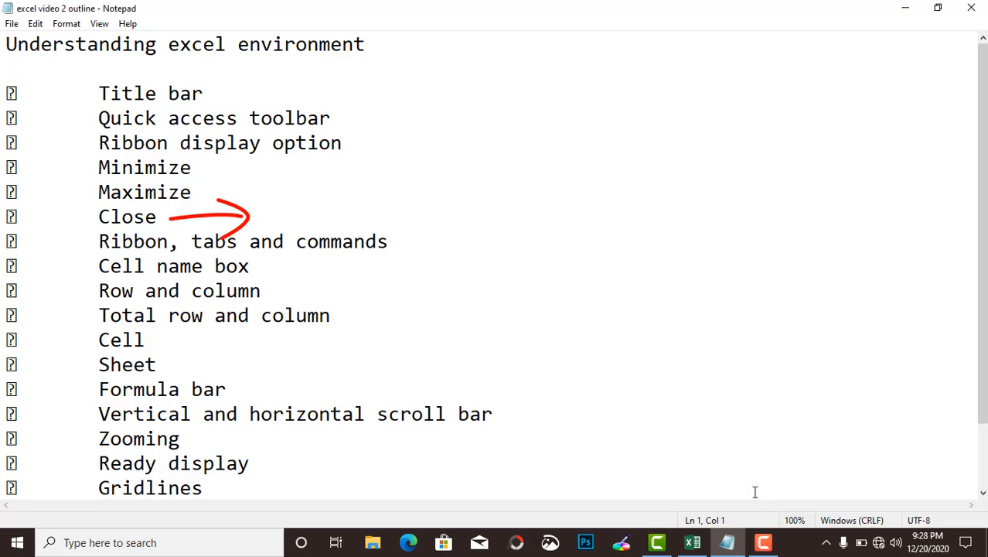
{"action": "left_click", "coordinate": [908, 9]}
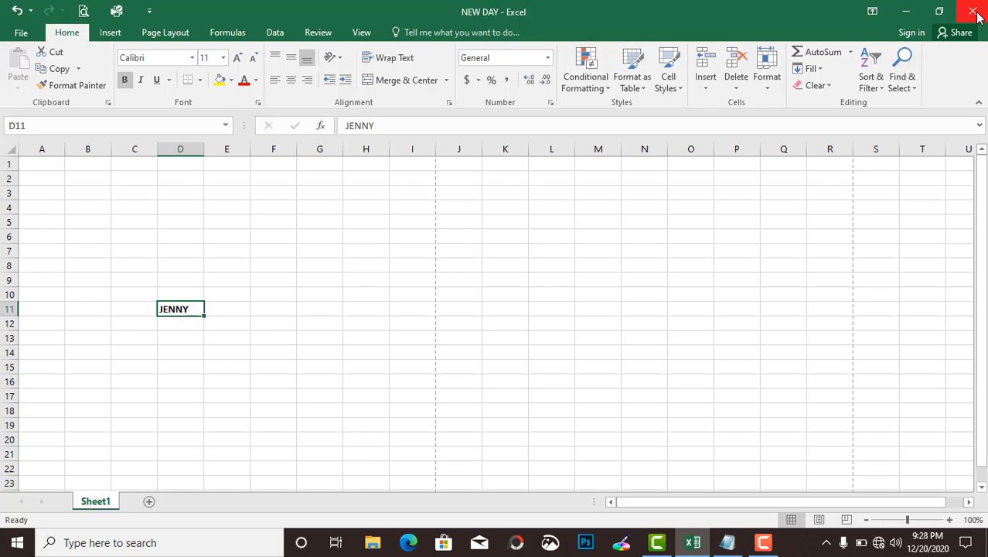
{"action": "left_click", "coordinate": [980, 18]}
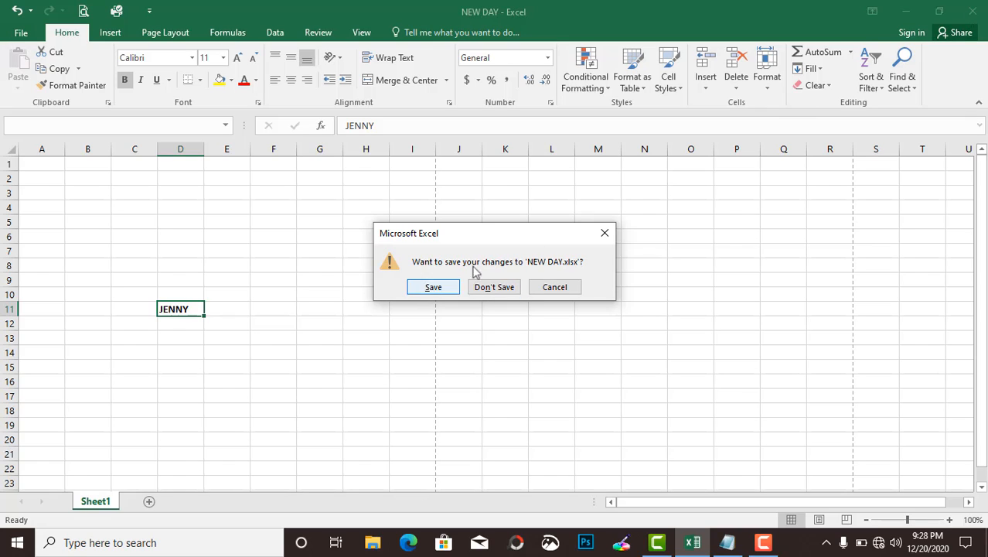
{"action": "left_click", "coordinate": [433, 291]}
Refresh the desktop and reopen the NEW DAY workbook in Excel.
{"action": "right_click", "coordinate": [307, 135]}
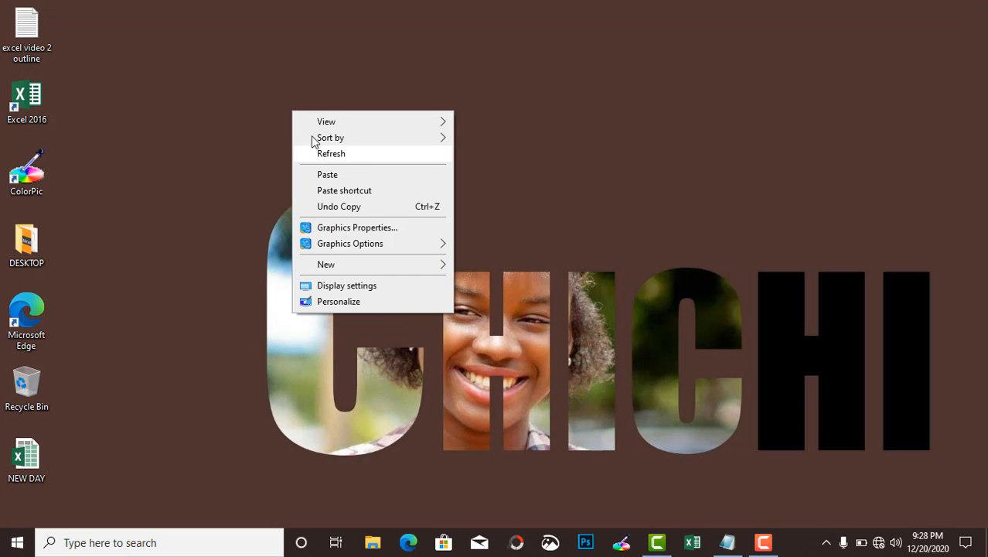
{"action": "left_click", "coordinate": [325, 154]}
{"action": "right_click", "coordinate": [306, 133]}
{"action": "left_click", "coordinate": [343, 171]}
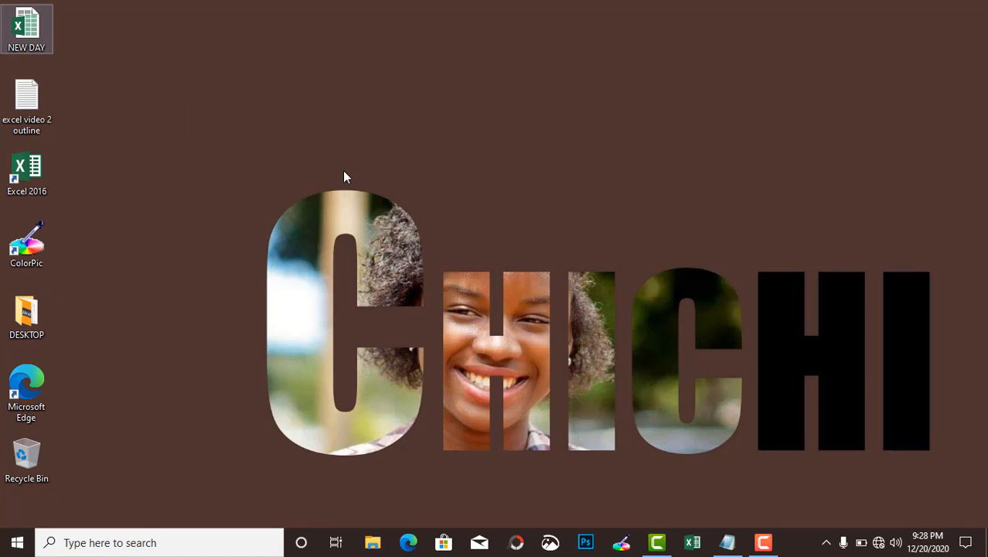
{"action": "double_click", "coordinate": [29, 40]}
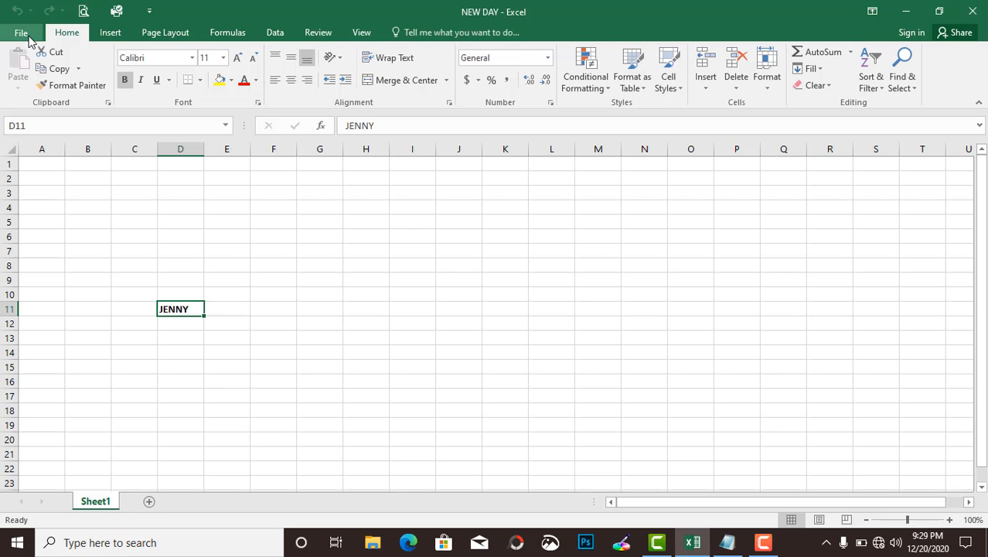
Check the "Ribbon, tabs and commands" topic in Notepad, and switch Excel's ribbon to Show Tabs and back to Show Tabs and Commands.
{"action": "left_click", "coordinate": [739, 545]}
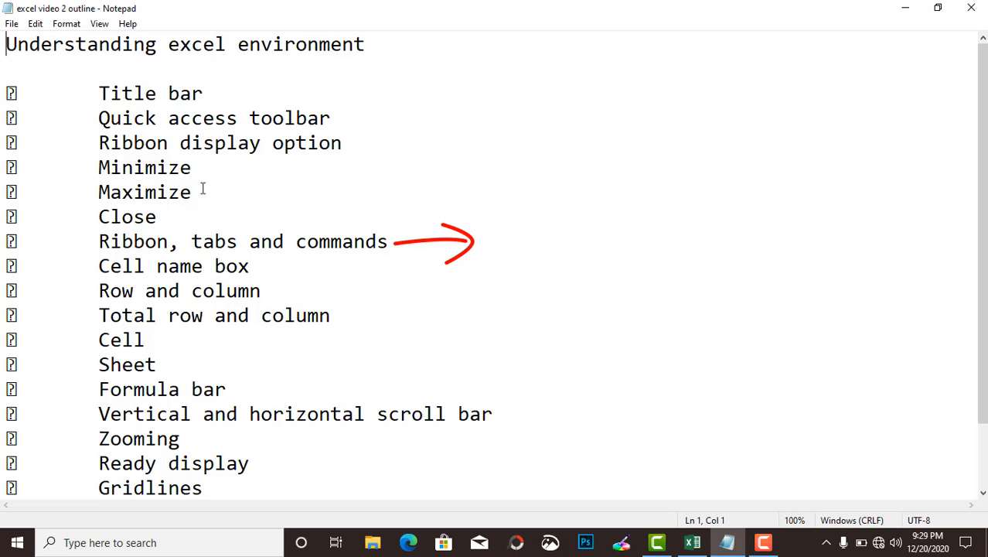
{"action": "left_click", "coordinate": [905, 7]}
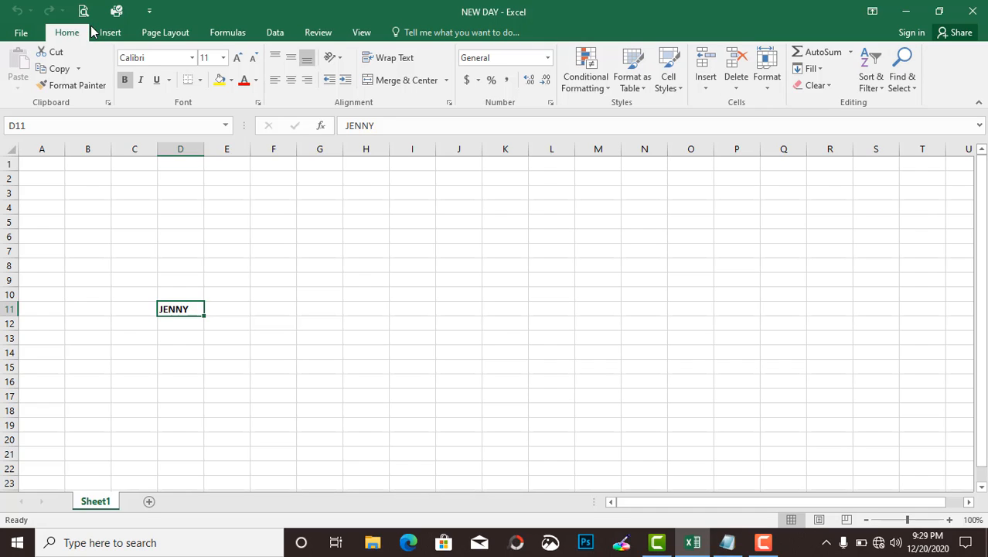
{"action": "left_click", "coordinate": [872, 12]}
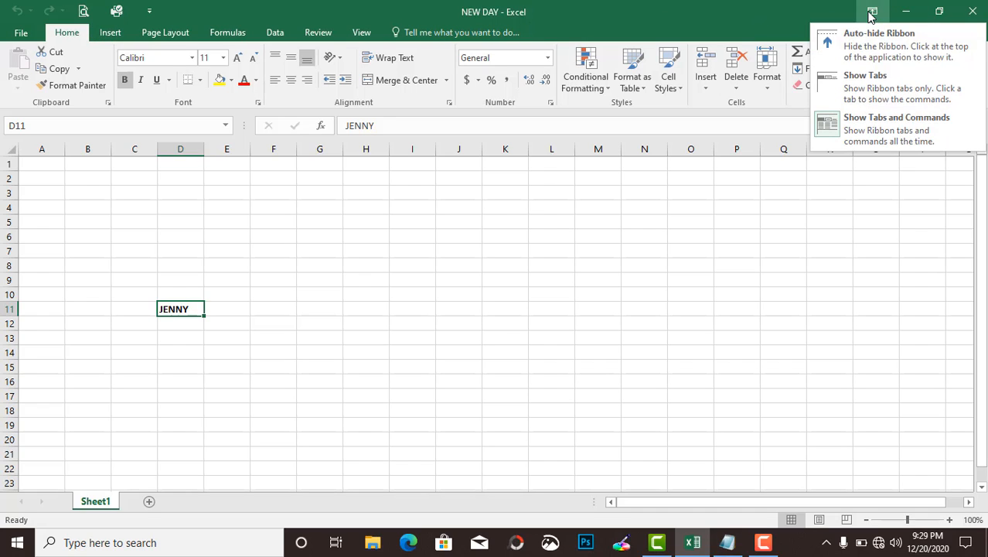
{"action": "left_click", "coordinate": [868, 85]}
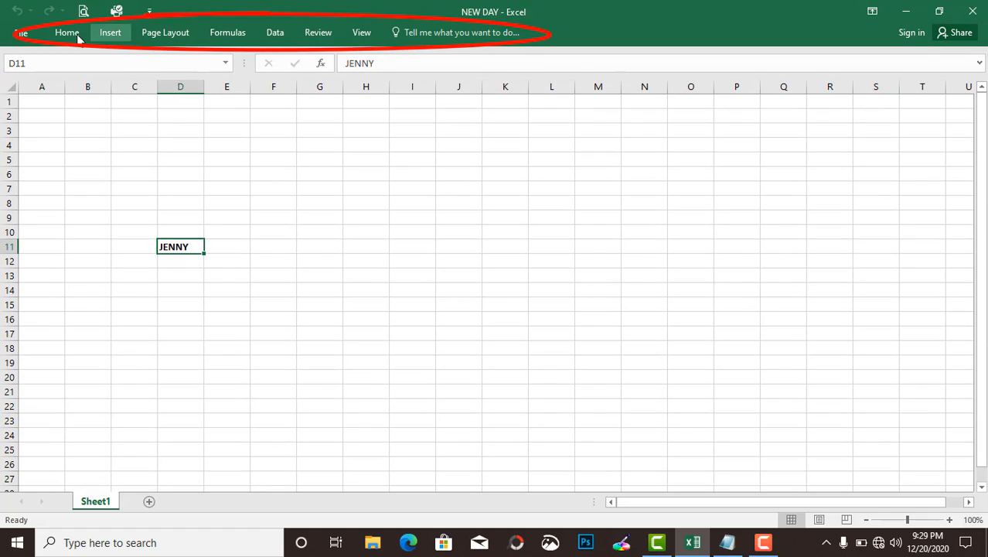
{"action": "left_click", "coordinate": [872, 11]}
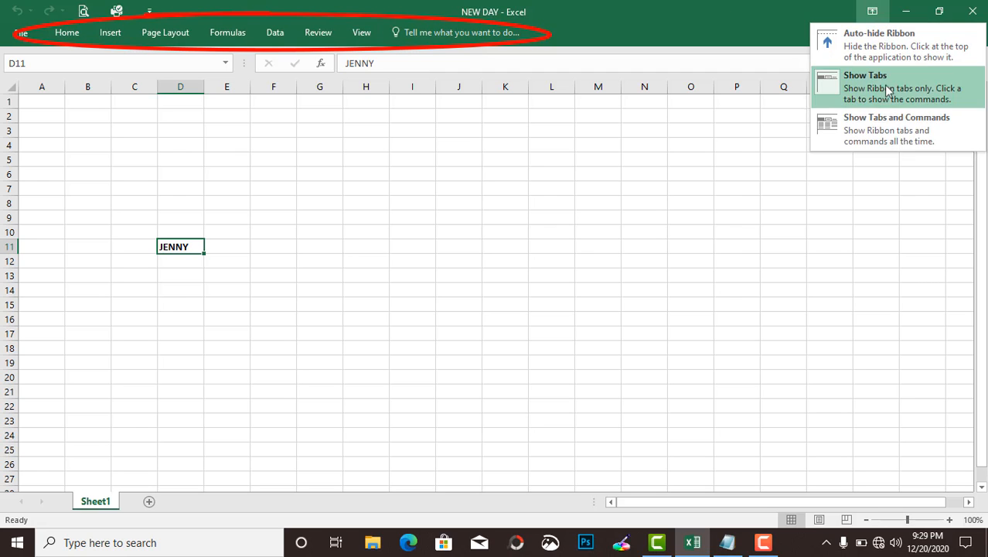
{"action": "left_click", "coordinate": [889, 127]}
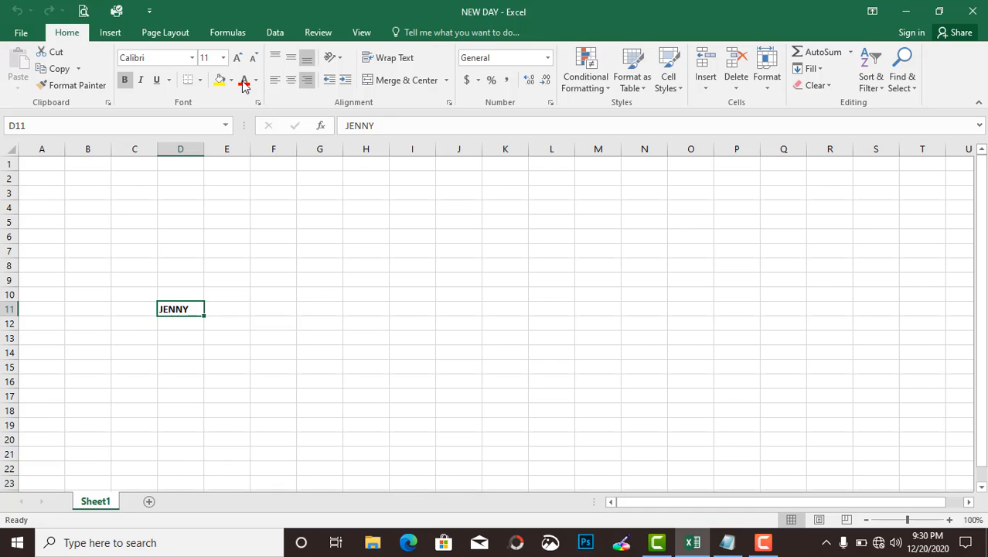
Change the font color of cell D11 to the standard green.
{"action": "left_click", "coordinate": [253, 307]}
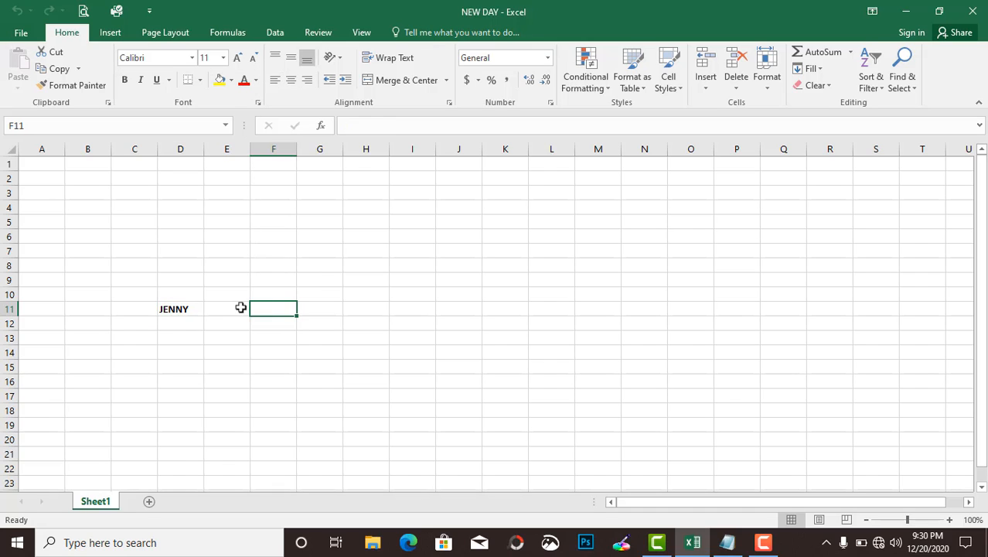
{"action": "left_click", "coordinate": [195, 308]}
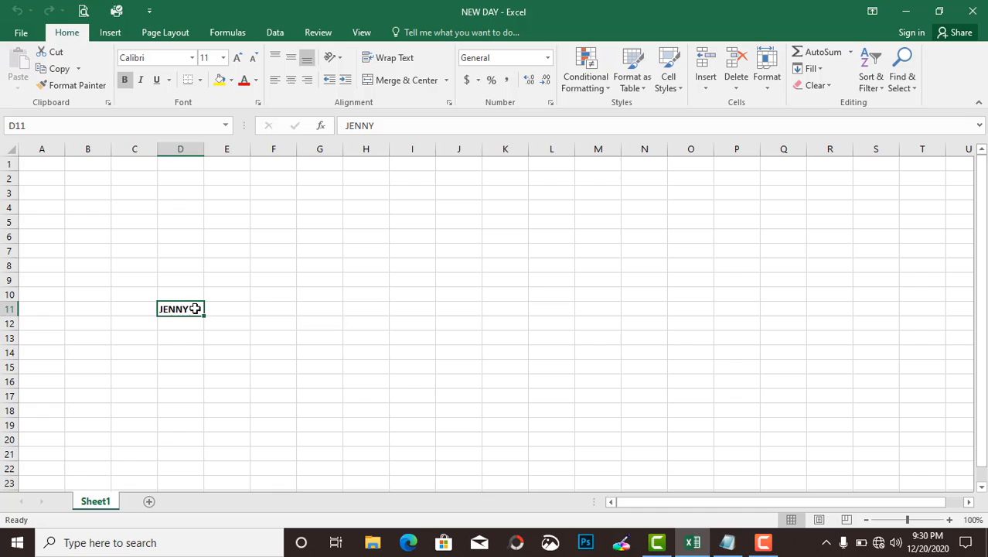
{"action": "left_click", "coordinate": [256, 82]}
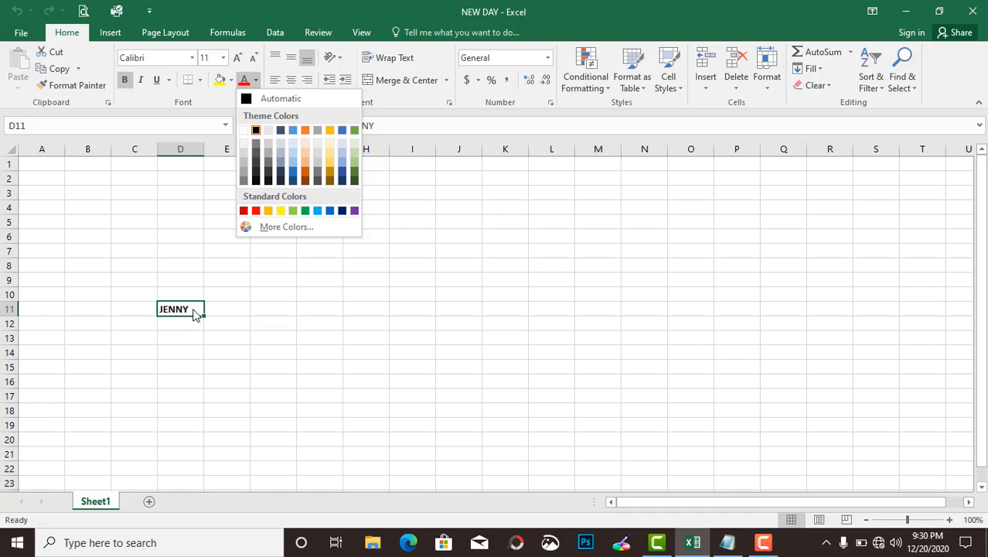
{"action": "left_click", "coordinate": [305, 211]}
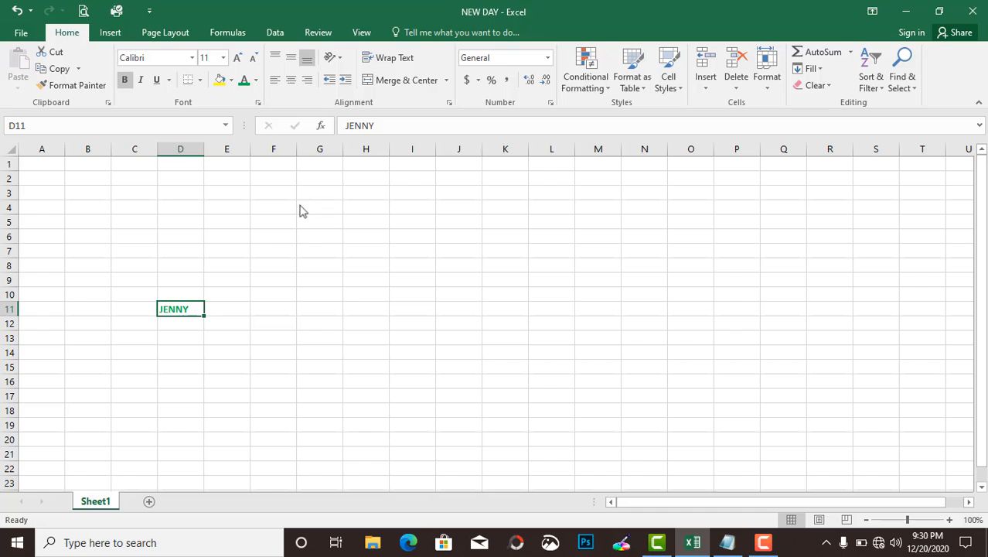
Browse the ribbon's command groups in order from Home through Insert, Page Layout, Formulas, Data and Review to View.
{"action": "left_click", "coordinate": [110, 34]}
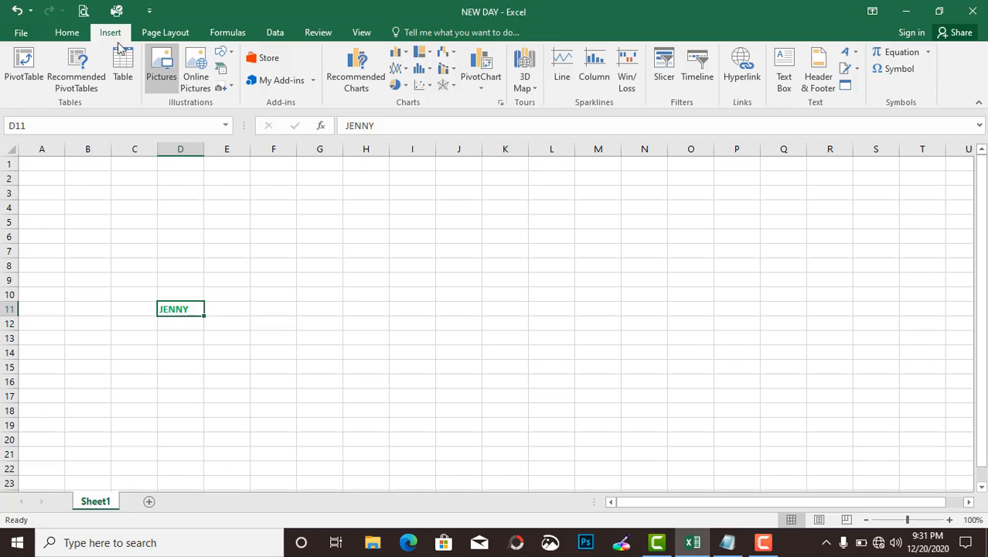
{"action": "left_click", "coordinate": [68, 35]}
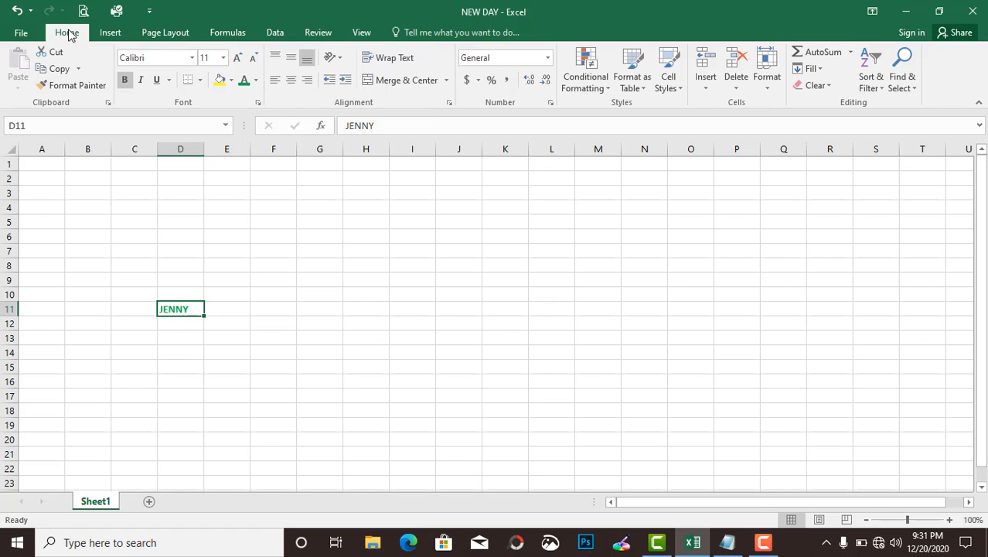
{"action": "left_click", "coordinate": [116, 37]}
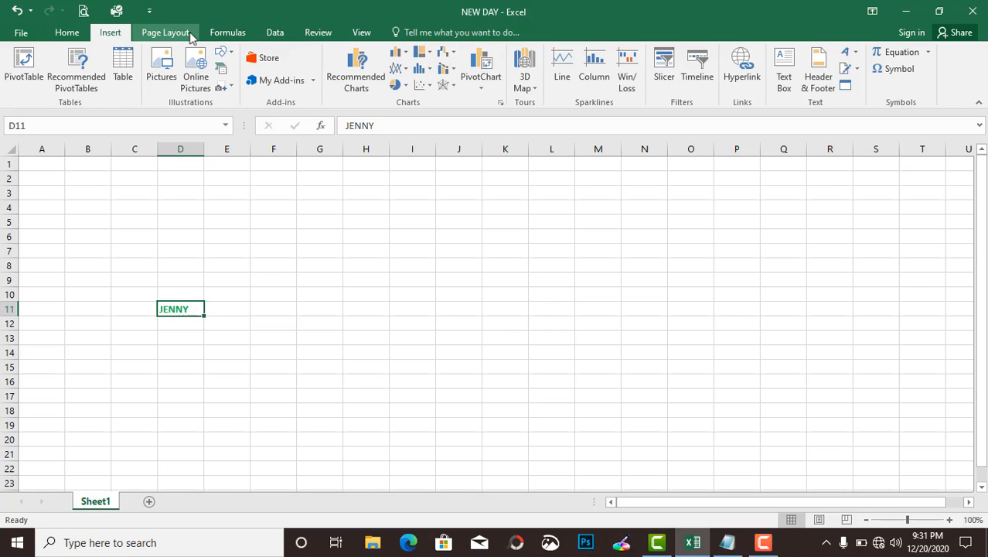
{"action": "left_click", "coordinate": [220, 34]}
{"action": "left_click", "coordinate": [68, 33]}
{"action": "left_click", "coordinate": [116, 36]}
{"action": "left_click", "coordinate": [168, 34]}
{"action": "left_click", "coordinate": [227, 35]}
{"action": "left_click", "coordinate": [278, 34]}
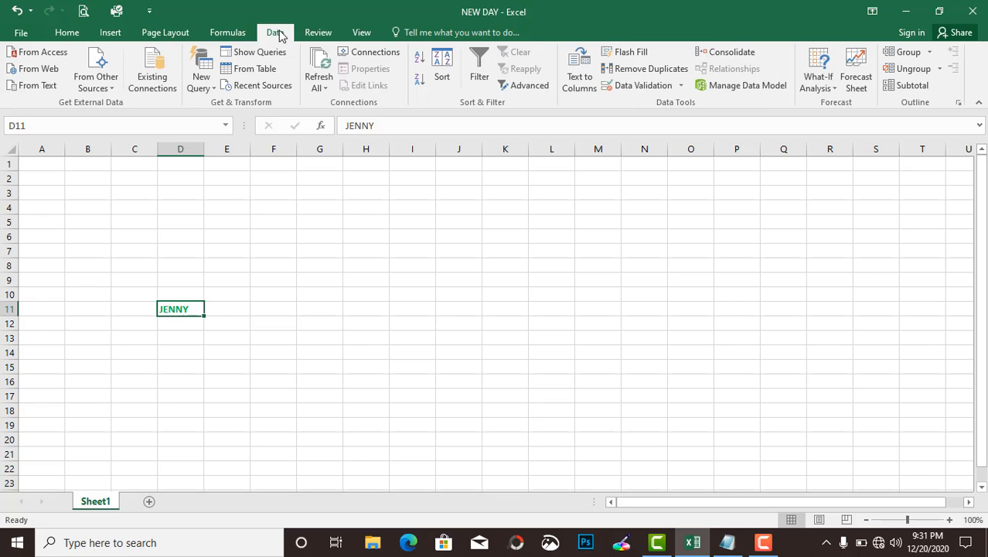
{"action": "left_click", "coordinate": [319, 33]}
{"action": "left_click", "coordinate": [364, 33]}
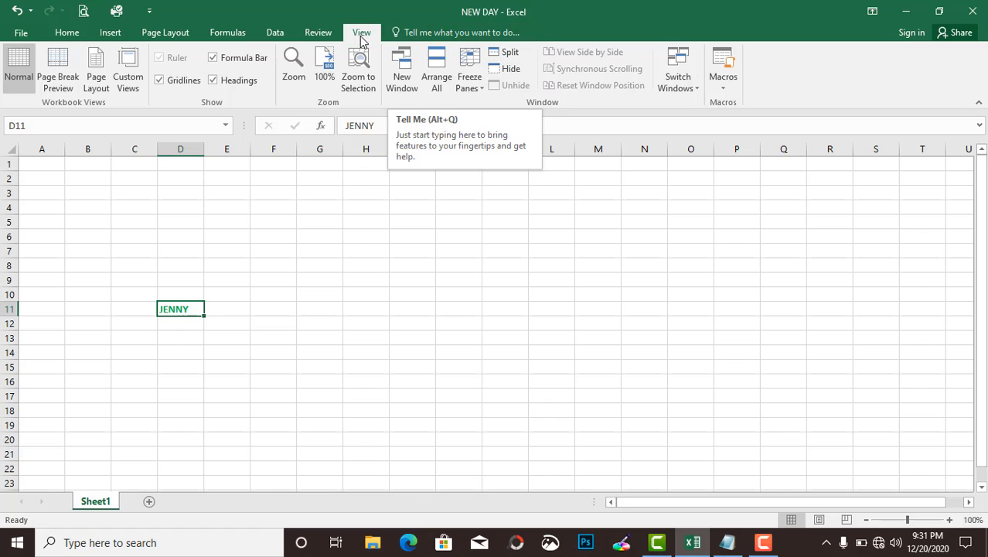
Review the ribbon's command groups in reverse from Review back to Home, and compare the Insert commands with the Home commands.
{"action": "left_click", "coordinate": [320, 37]}
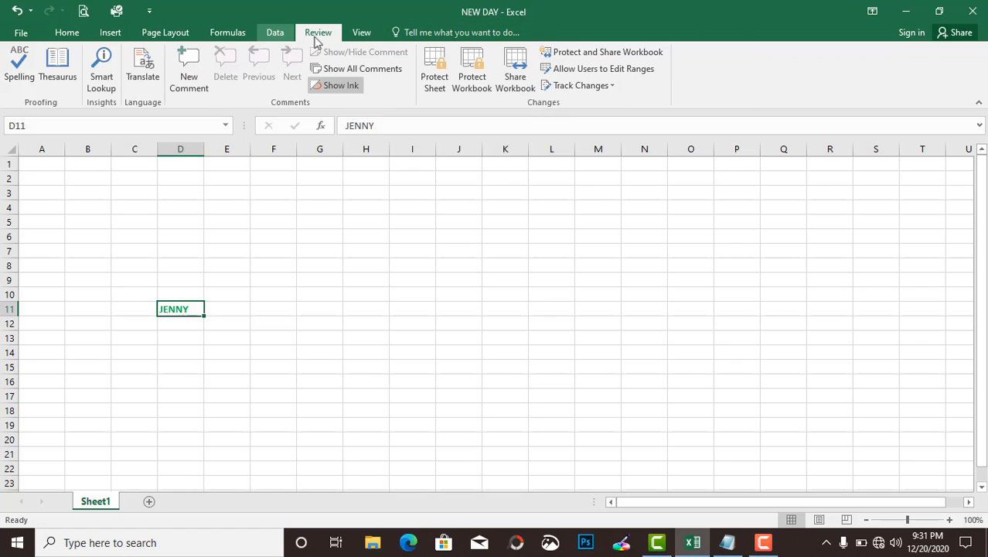
{"action": "left_click", "coordinate": [272, 34]}
{"action": "left_click", "coordinate": [223, 36]}
{"action": "left_click", "coordinate": [167, 36]}
{"action": "left_click", "coordinate": [109, 37]}
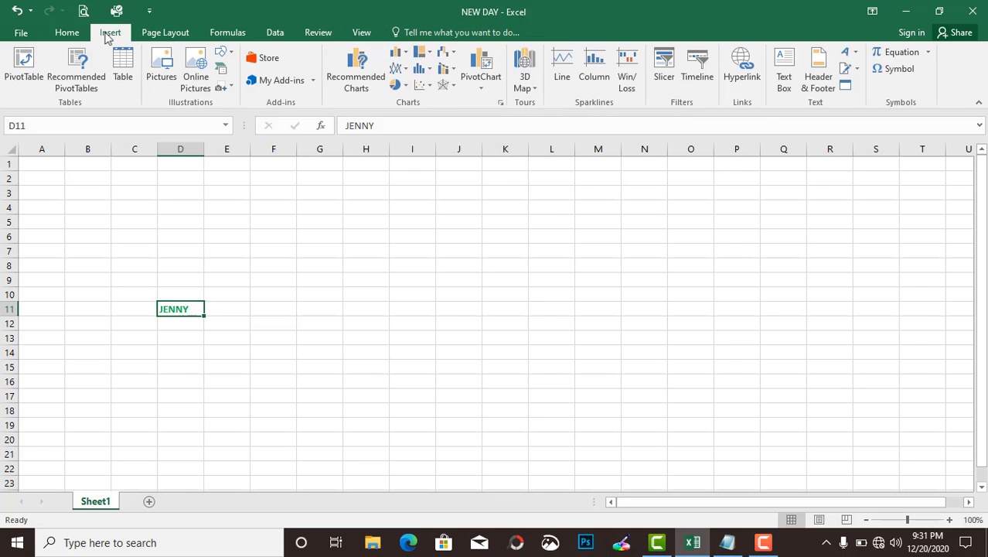
{"action": "left_click", "coordinate": [69, 34]}
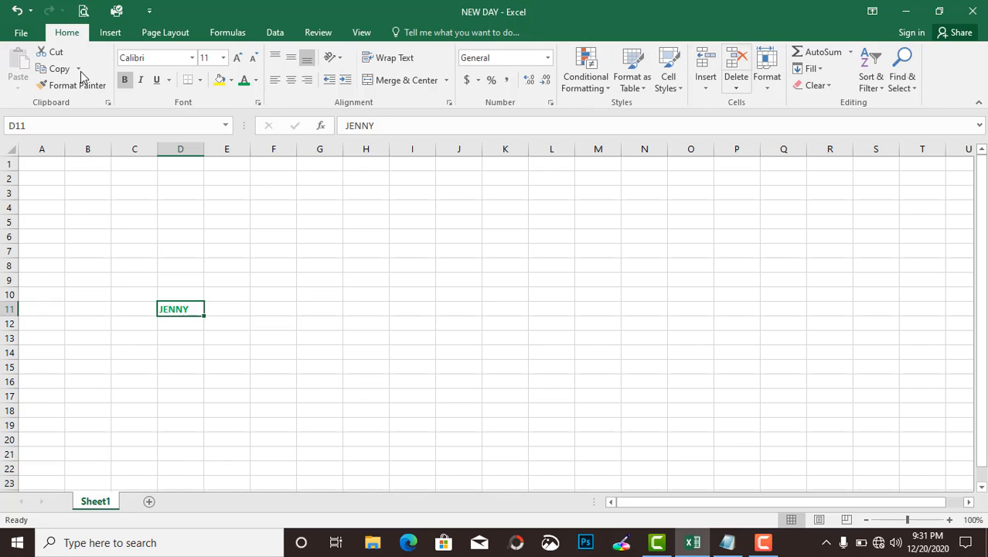
{"action": "left_click", "coordinate": [100, 37]}
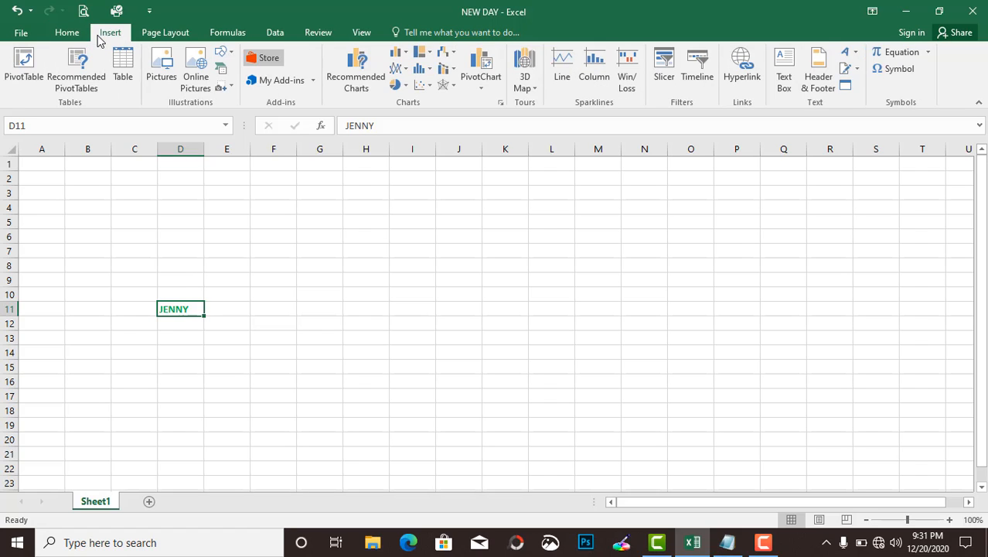
{"action": "left_click", "coordinate": [78, 36]}
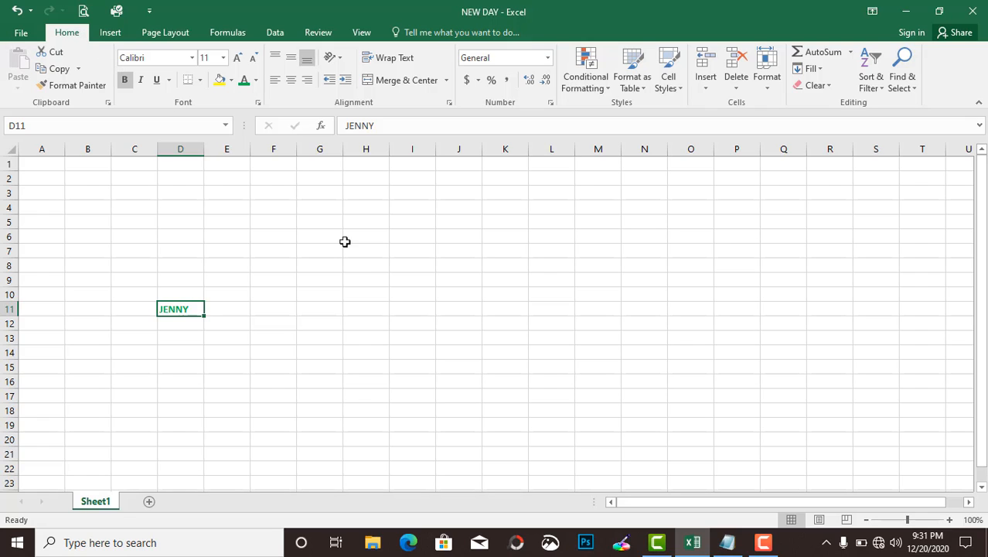
Enter a sample first name in capitals in cell I10 and reselect that cell.
{"action": "left_click", "coordinate": [411, 293]}
{"action": "type", "text": "CHICHI"}
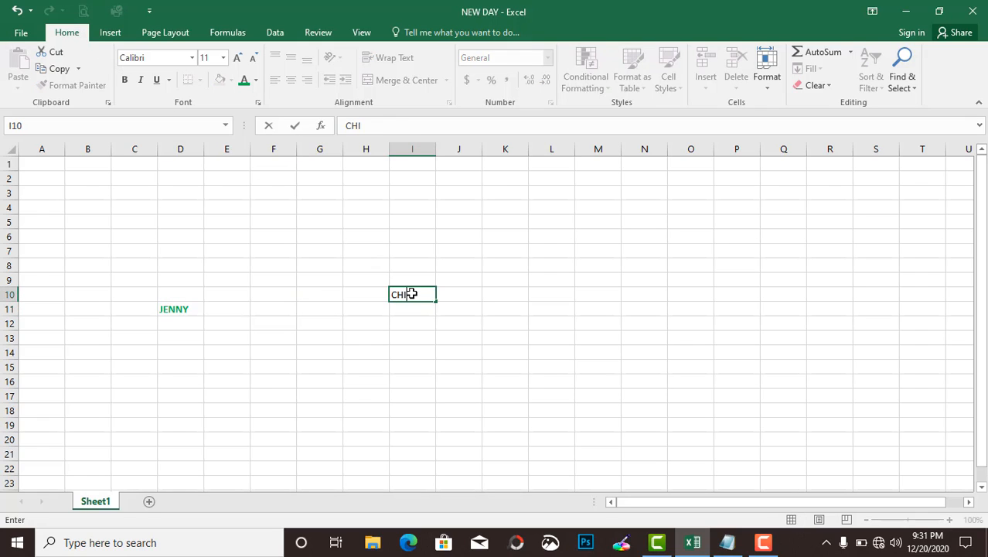
{"action": "left_click", "coordinate": [379, 307]}
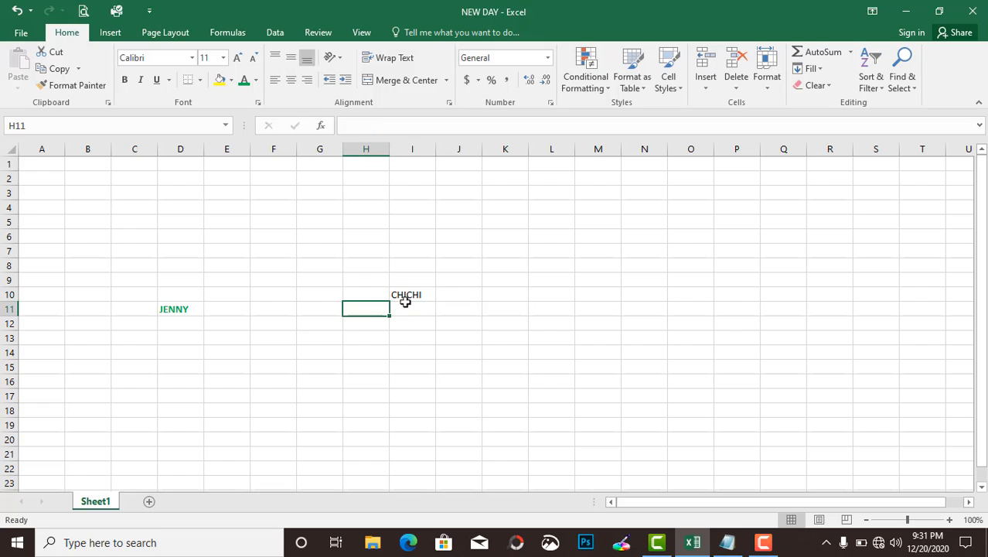
{"action": "left_click", "coordinate": [406, 297]}
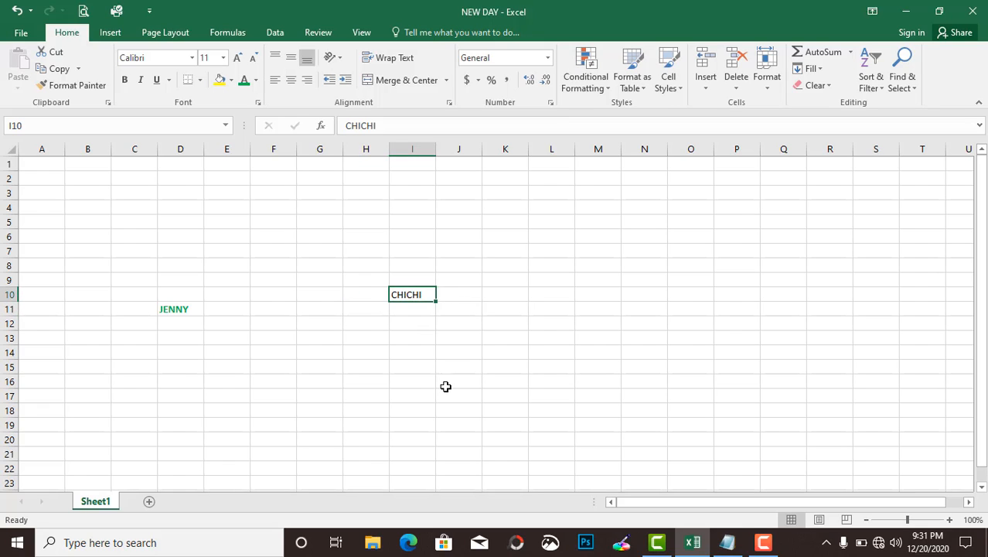
Compare the Insert and Home commands, and set the font size of cell I10 to 26.
{"action": "left_click", "coordinate": [108, 34]}
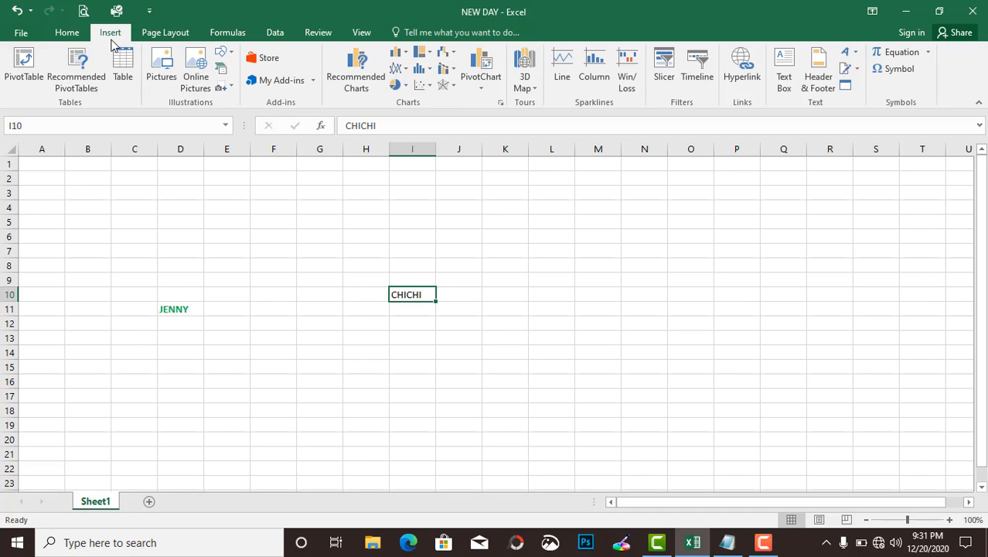
{"action": "left_click", "coordinate": [73, 36]}
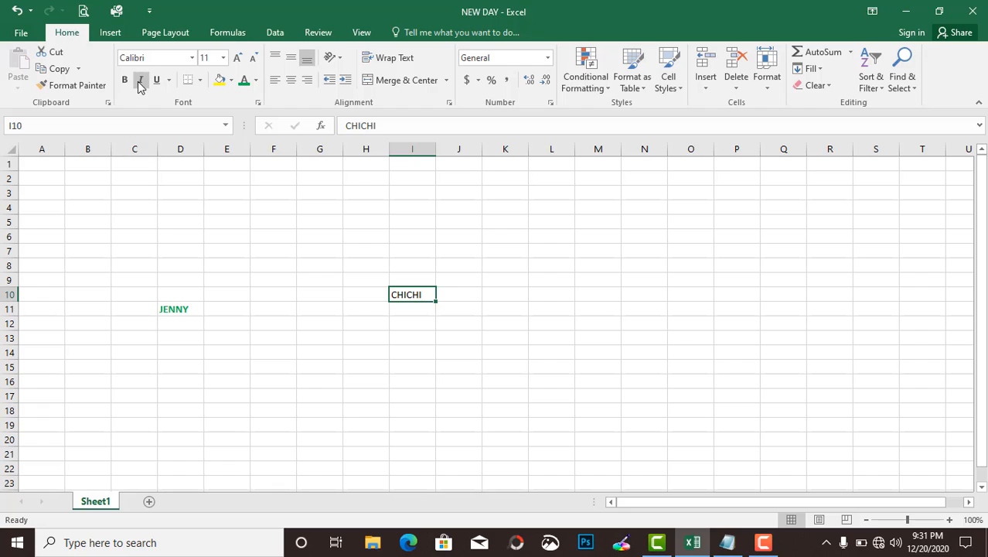
{"action": "left_click", "coordinate": [222, 57]}
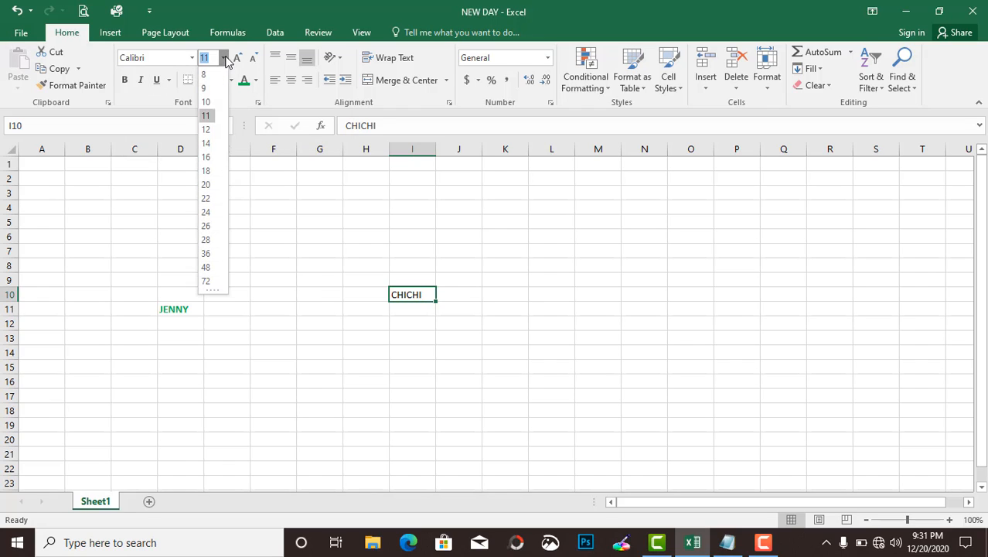
{"action": "left_click", "coordinate": [206, 226]}
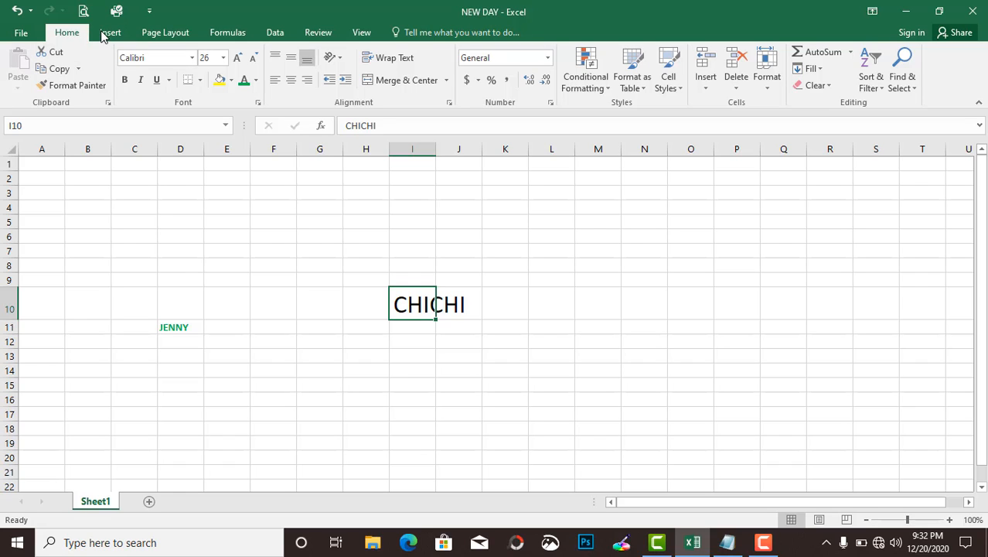
{"action": "left_click", "coordinate": [472, 296]}
{"action": "left_click", "coordinate": [460, 354]}
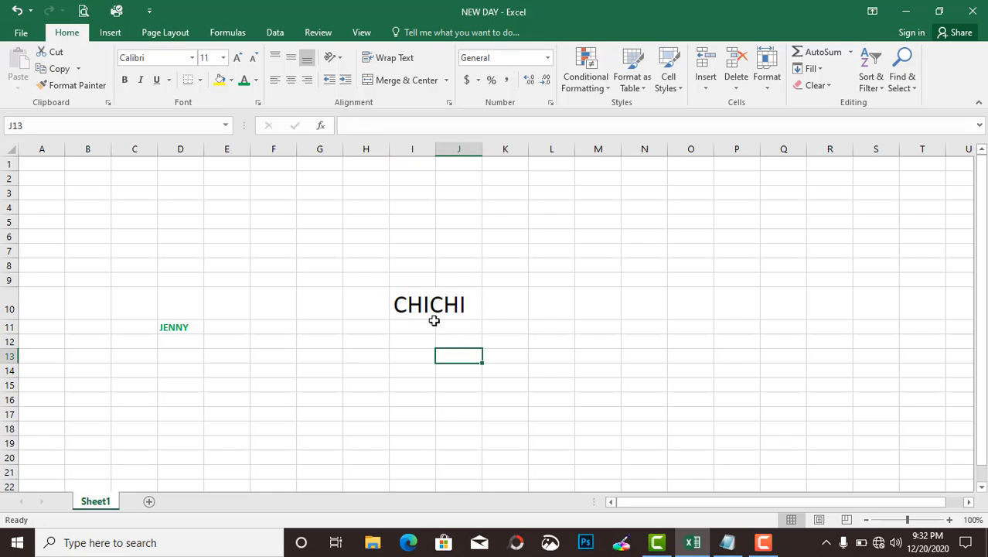
Set the font size of cell I10 to 20 and deselect the cell.
{"action": "left_click", "coordinate": [431, 314]}
{"action": "left_click", "coordinate": [223, 58]}
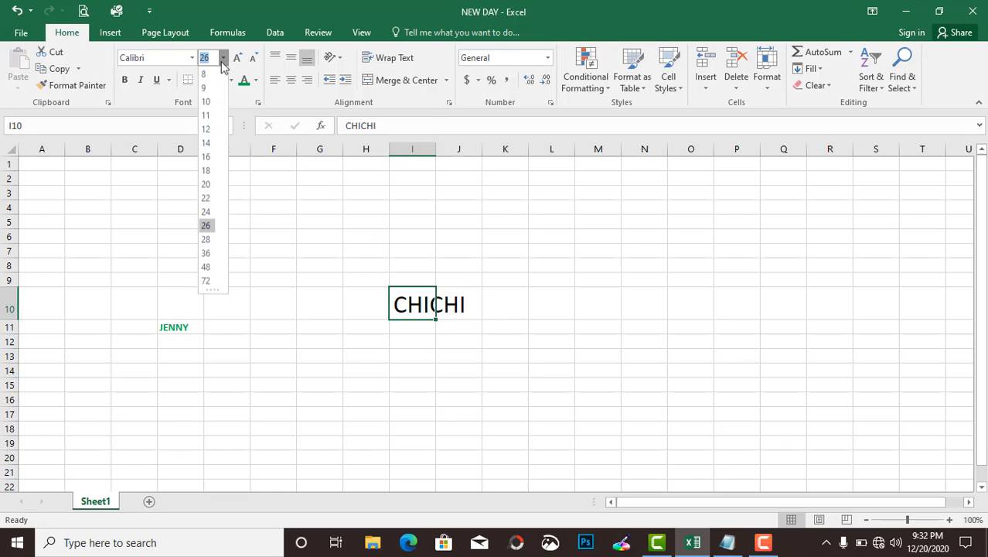
{"action": "left_click", "coordinate": [206, 185]}
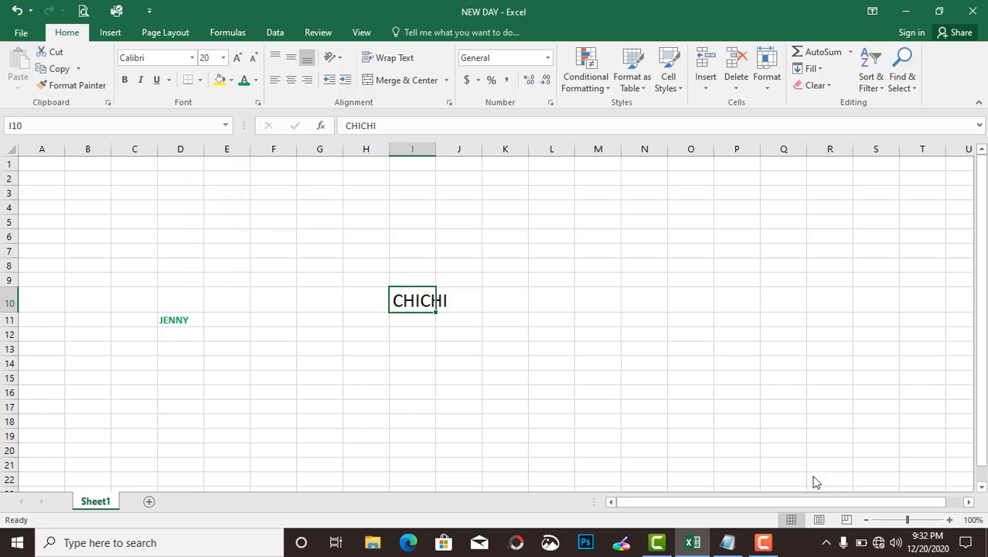
{"action": "left_click", "coordinate": [823, 492]}
Check the "Cell name box" topic in the Notepad outline, and jump to cell D100 in Excel using the Name Box.
{"action": "left_click", "coordinate": [727, 541]}
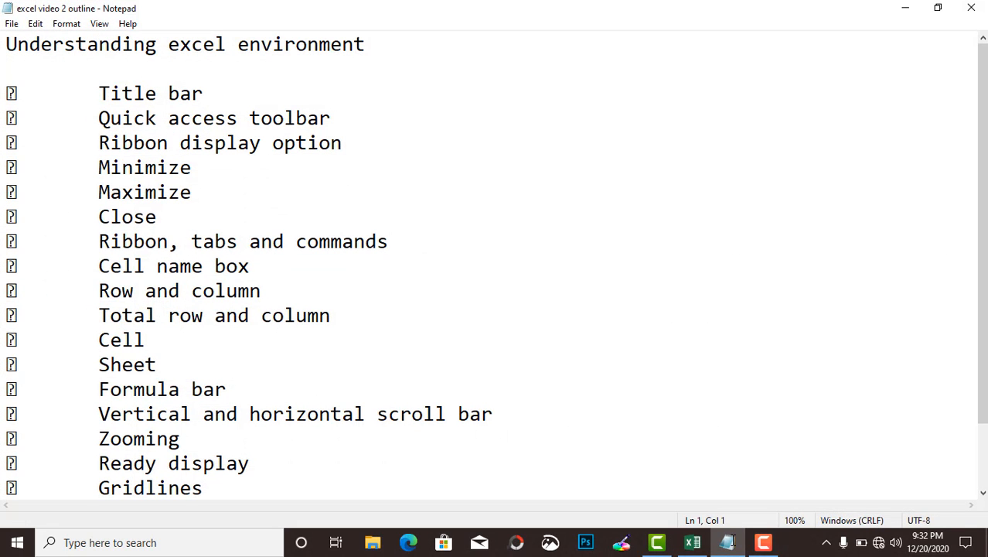
{"action": "mouse_move", "coordinate": [254, 269]}
{"action": "left_mouse_down"}
{"action": "mouse_move", "coordinate": [328, 264]}
{"action": "mouse_move", "coordinate": [306, 289]}
{"action": "left_mouse_up"}
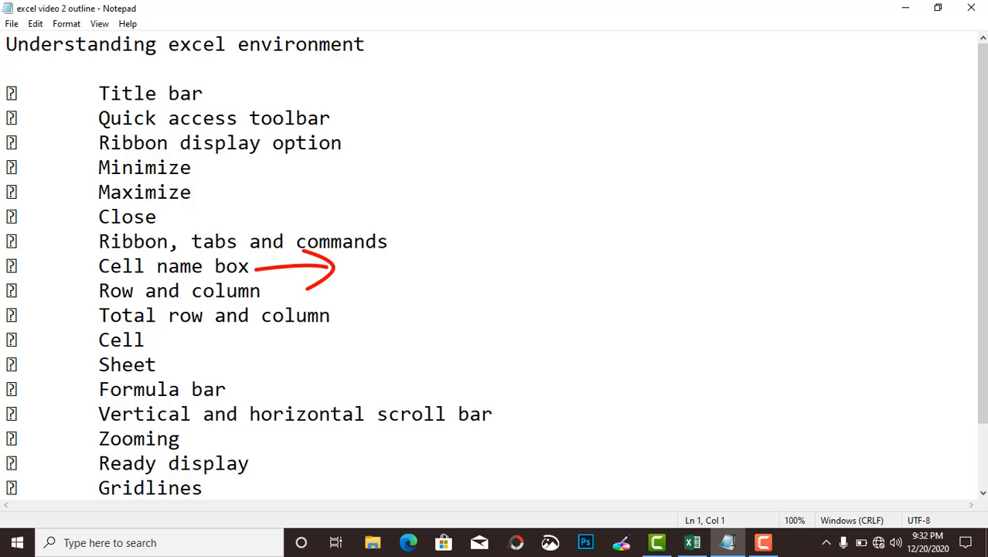
{"action": "left_click", "coordinate": [906, 9]}
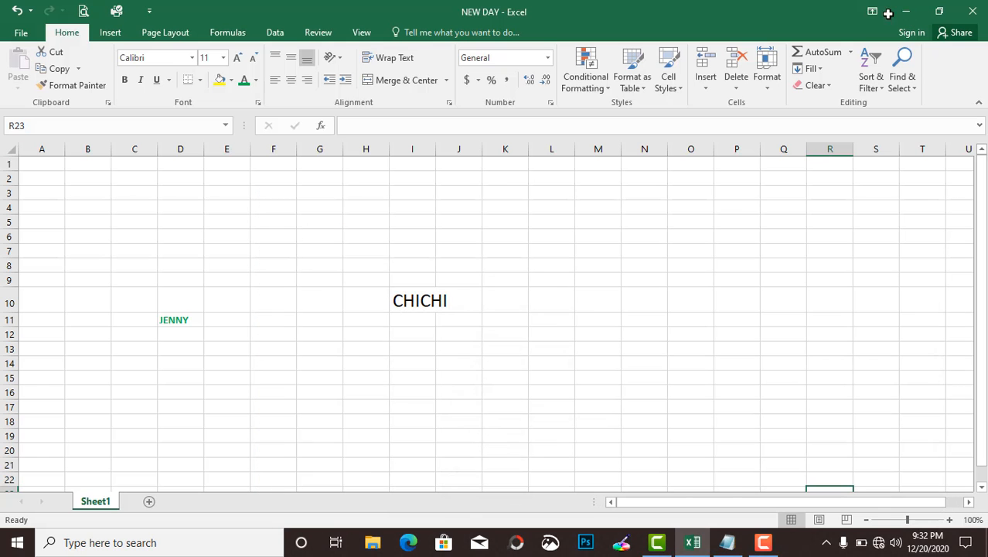
{"action": "mouse_move", "coordinate": [62, 104]}
{"action": "left_mouse_down"}
{"action": "mouse_move", "coordinate": [136, 151]}
{"action": "mouse_move", "coordinate": [23, 105]}
{"action": "left_mouse_up"}
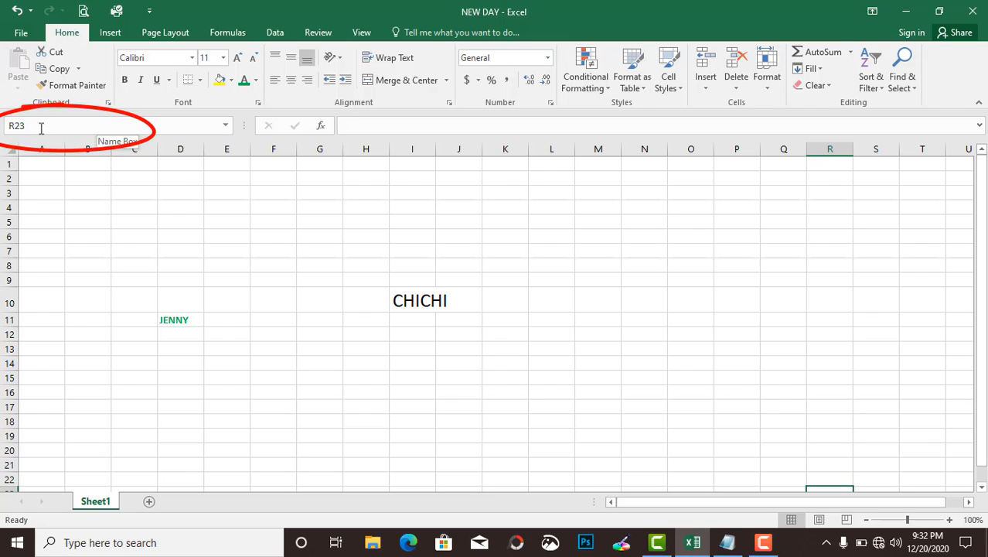
{"action": "left_click", "coordinate": [38, 121]}
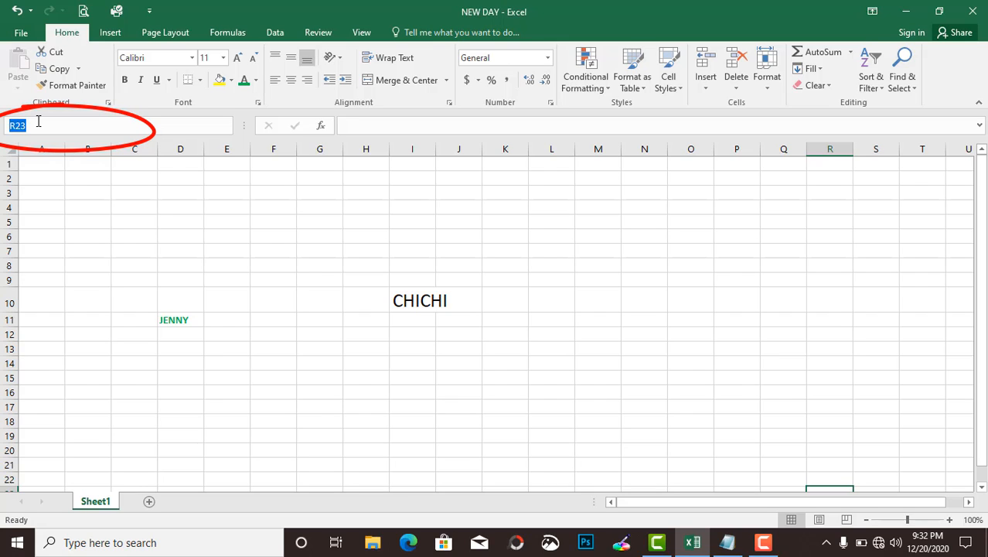
{"action": "type", "text": "D100"}
{"action": "key", "text": "Return"}
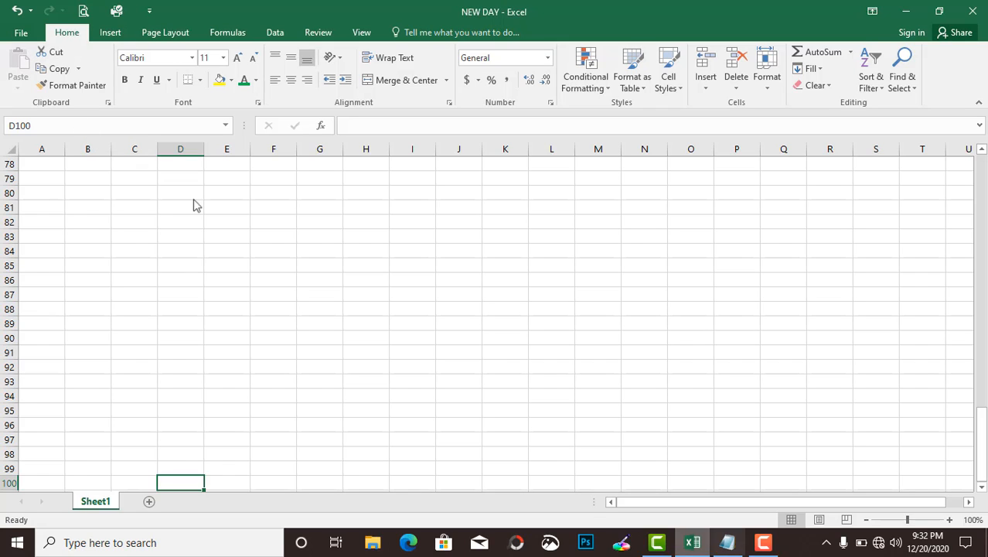
Check the "Row and column" topic in the Notepad outline, and return to cell A1 in Excel using the Name Box.
{"action": "left_click", "coordinate": [727, 542]}
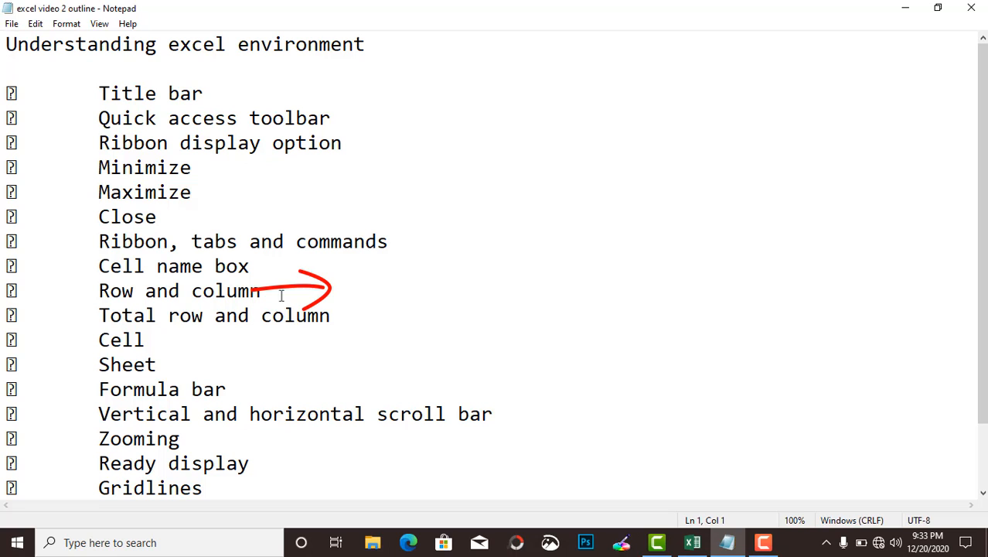
{"action": "left_click", "coordinate": [904, 8]}
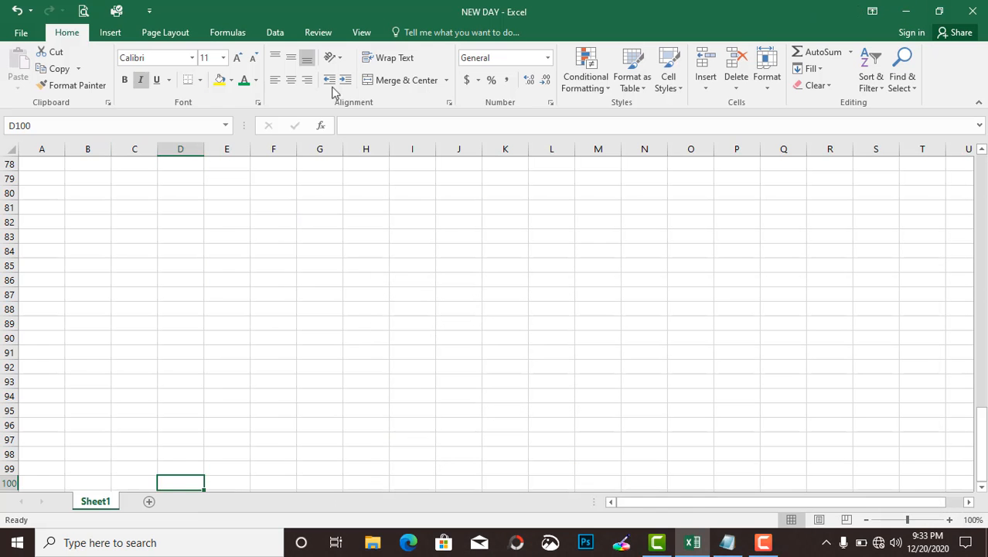
{"action": "left_click", "coordinate": [63, 125]}
{"action": "type", "text": "A"}
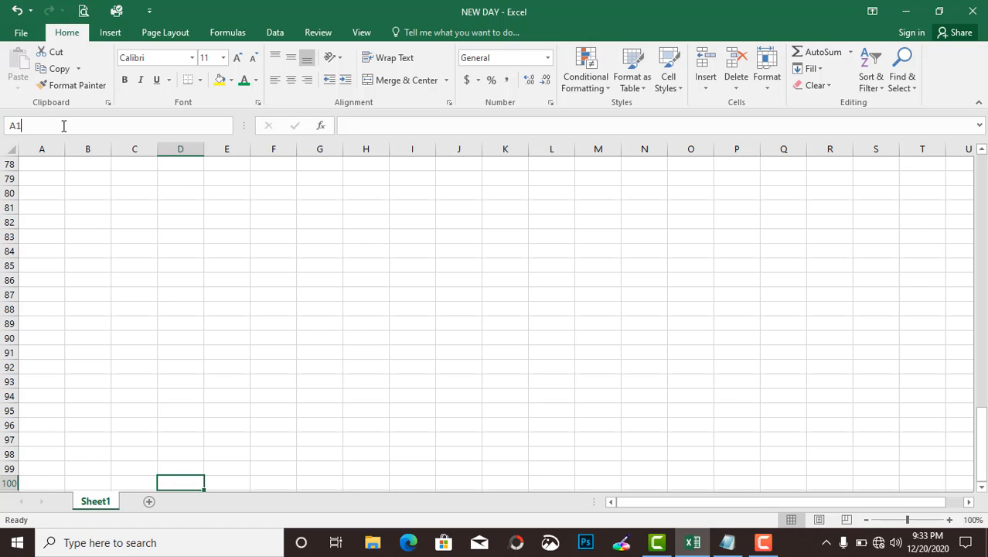
{"action": "type", "text": "1"}
{"action": "key", "text": "Return"}
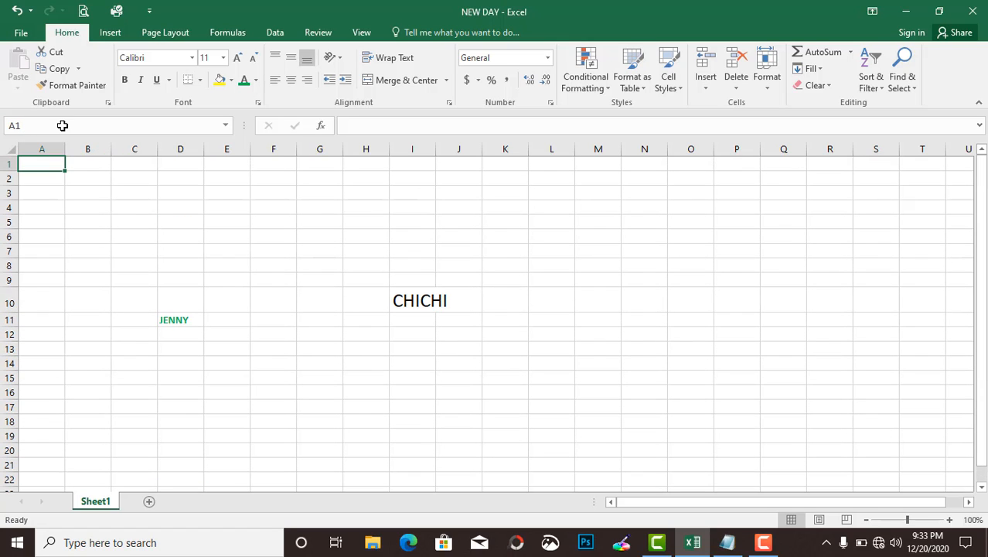
Select entire rows 1, 2 and 3 one after another, and entire columns A and B in turn.
{"action": "left_click", "coordinate": [6, 163]}
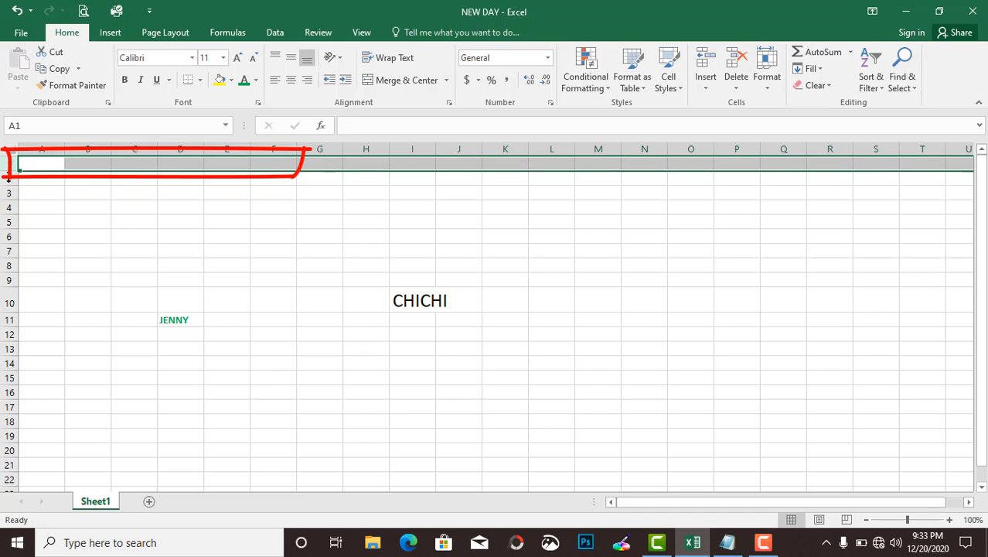
{"action": "left_click", "coordinate": [8, 178]}
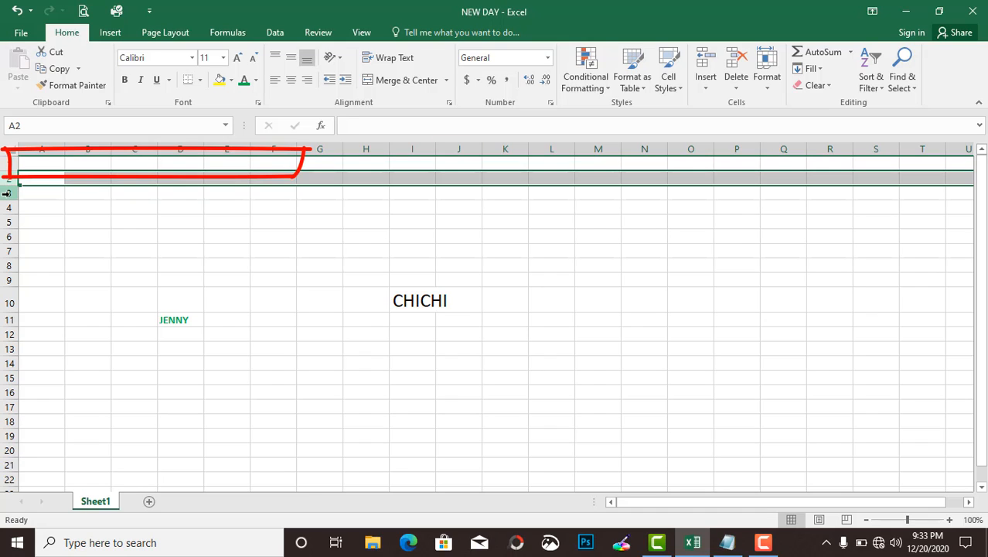
{"action": "left_click", "coordinate": [11, 192]}
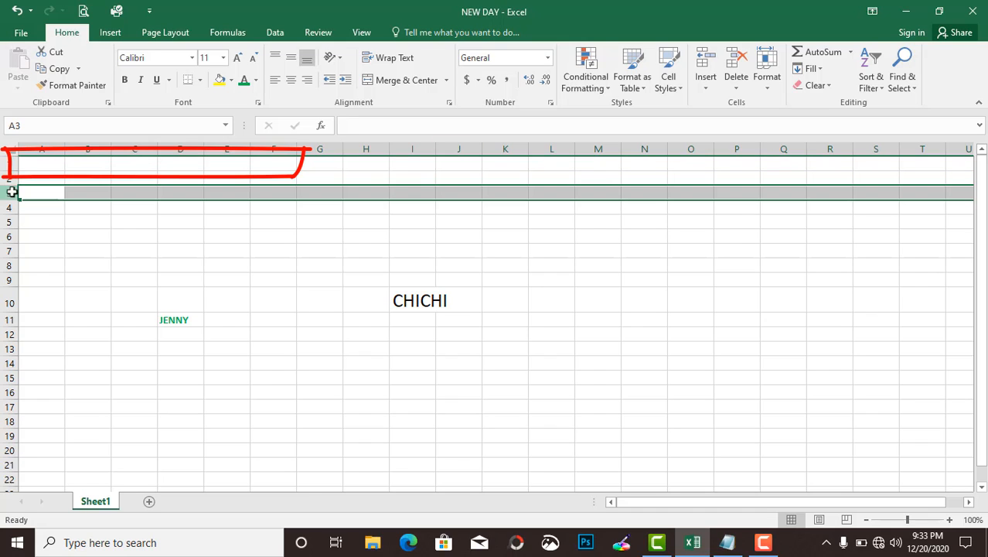
{"action": "left_click", "coordinate": [41, 148]}
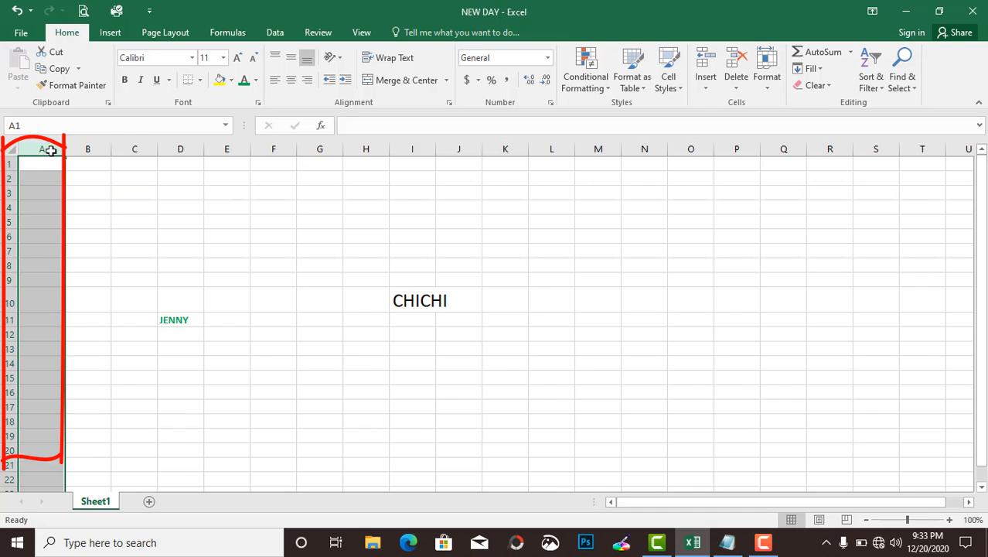
{"action": "left_click", "coordinate": [86, 148]}
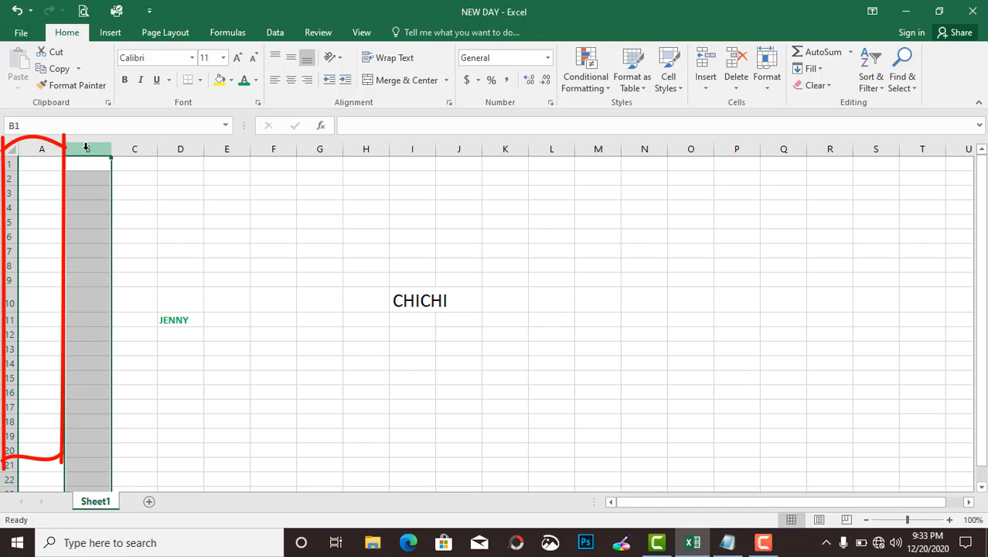
Select entire columns C and D, rows 1, 2 and 3, row 1 again, and column A one after another.
{"action": "left_click", "coordinate": [141, 149]}
{"action": "left_click", "coordinate": [188, 149]}
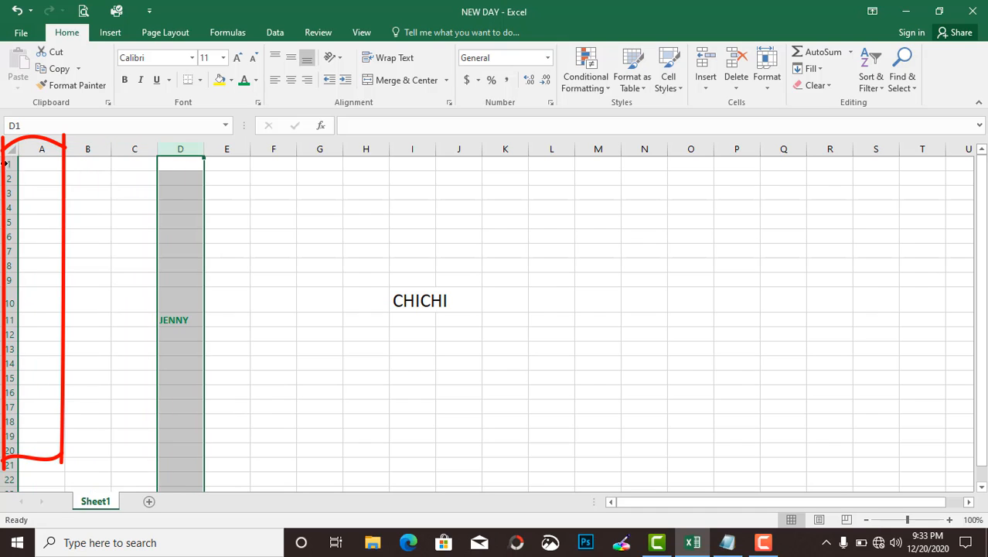
{"action": "left_click", "coordinate": [9, 164]}
{"action": "left_click", "coordinate": [8, 179]}
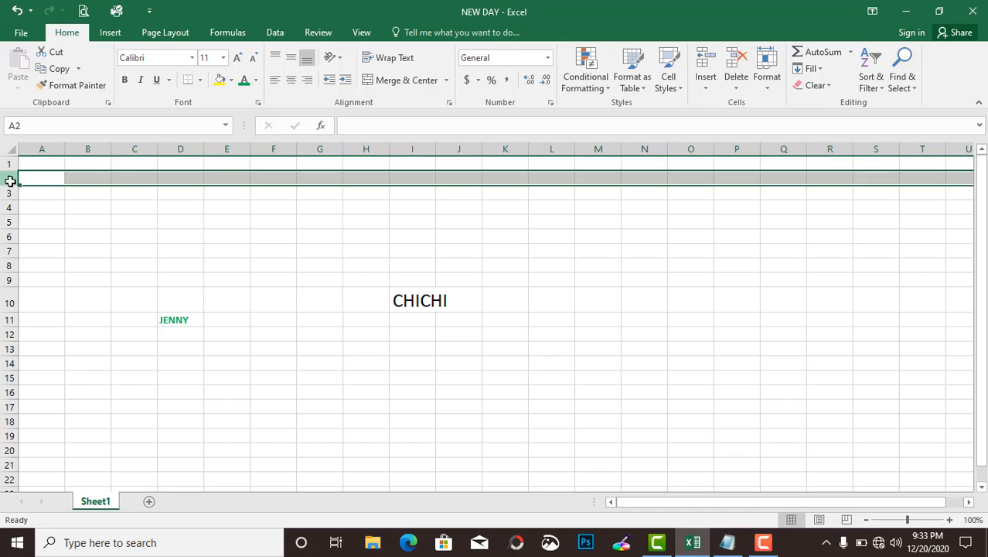
{"action": "left_click", "coordinate": [9, 192]}
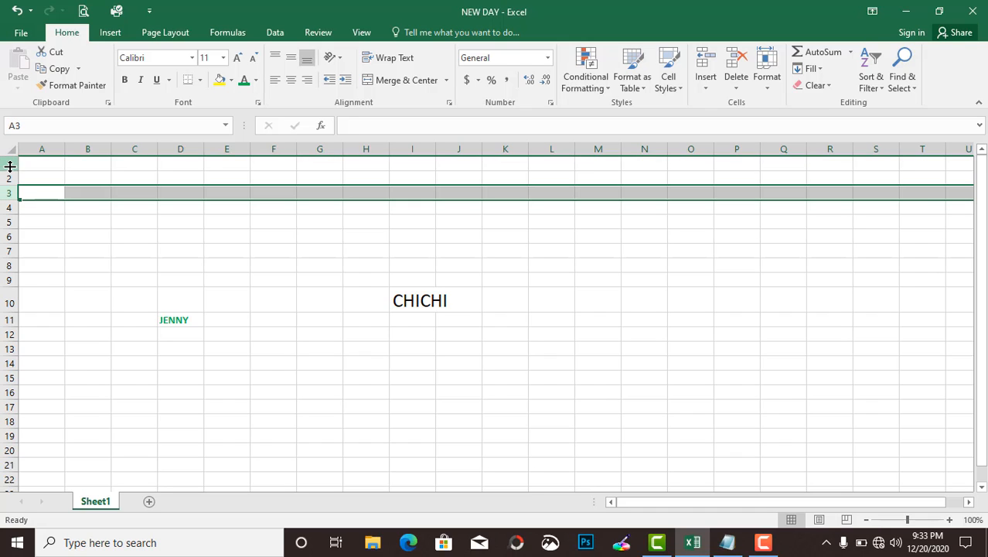
{"action": "left_click", "coordinate": [10, 164]}
{"action": "left_click", "coordinate": [42, 149]}
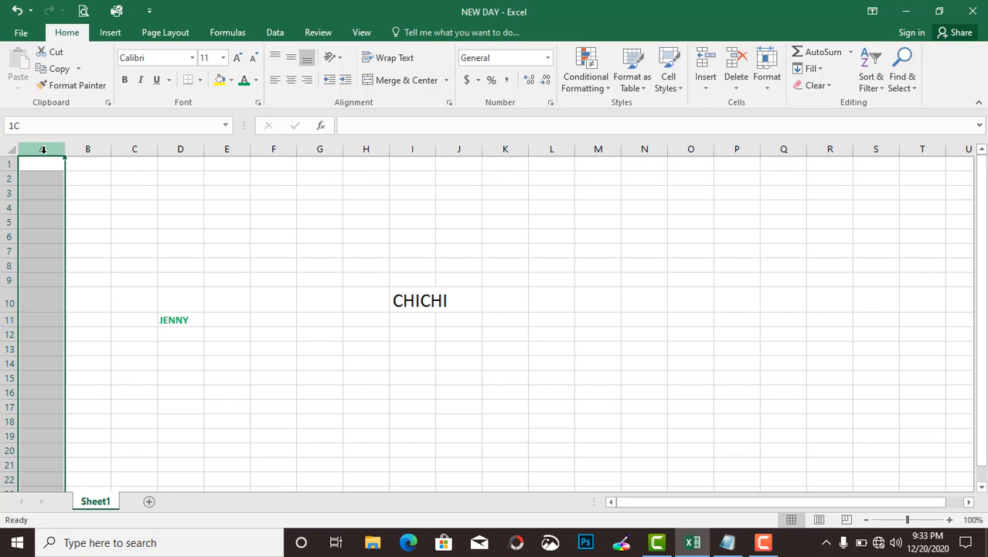
Check the "Total row and column" topic in the Notepad outline, and return to the Excel worksheet.
{"action": "left_click", "coordinate": [733, 546]}
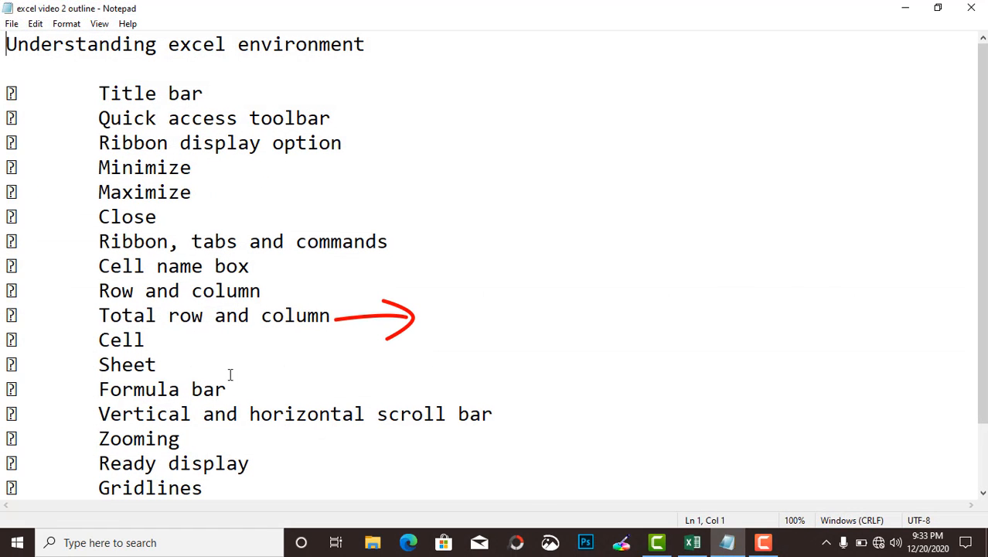
{"action": "left_click_drag", "start_coordinate": [147, 340], "coordinate": [79, 338]}
{"action": "left_click", "coordinate": [100, 315]}
{"action": "left_click_drag", "start_coordinate": [120, 311], "coordinate": [320, 301]}
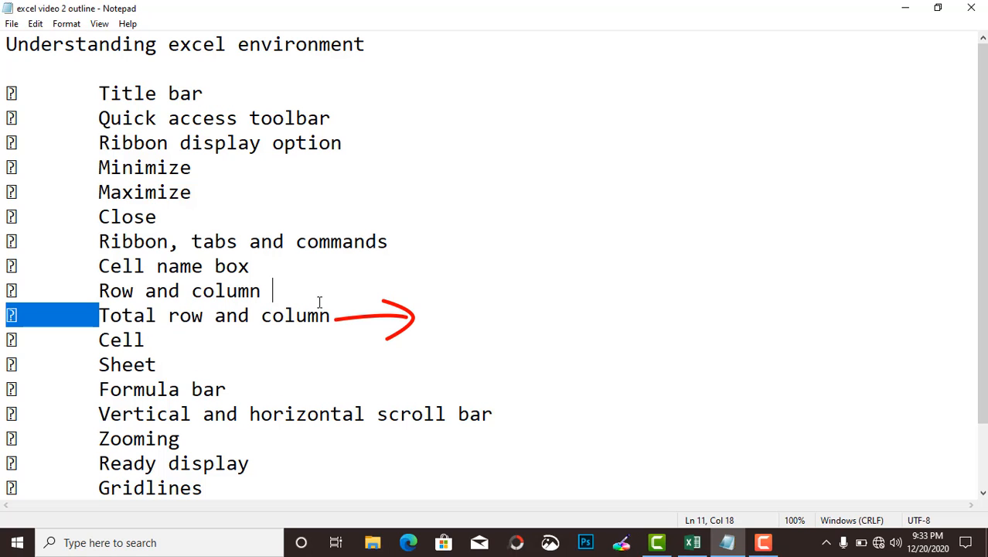
{"action": "left_click", "coordinate": [352, 315]}
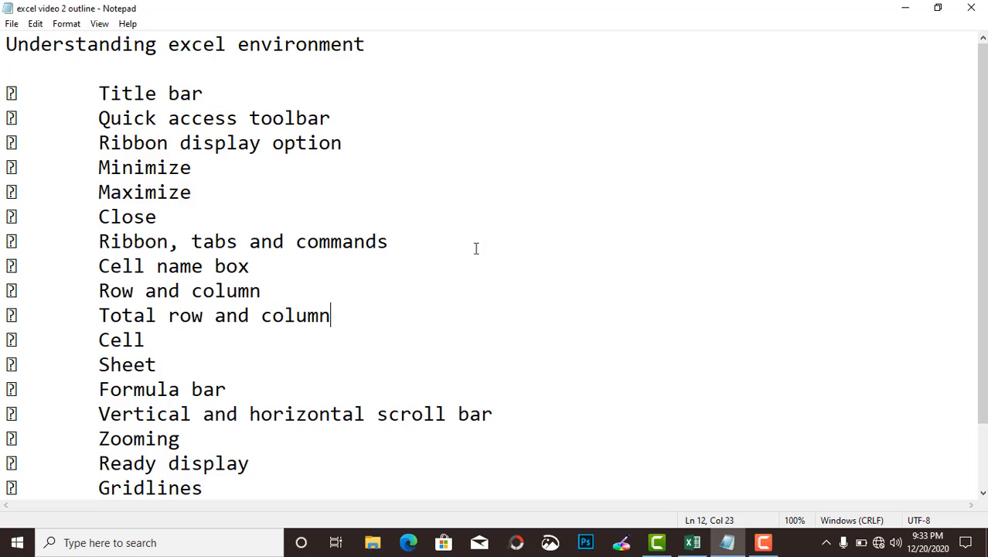
{"action": "left_click", "coordinate": [905, 8]}
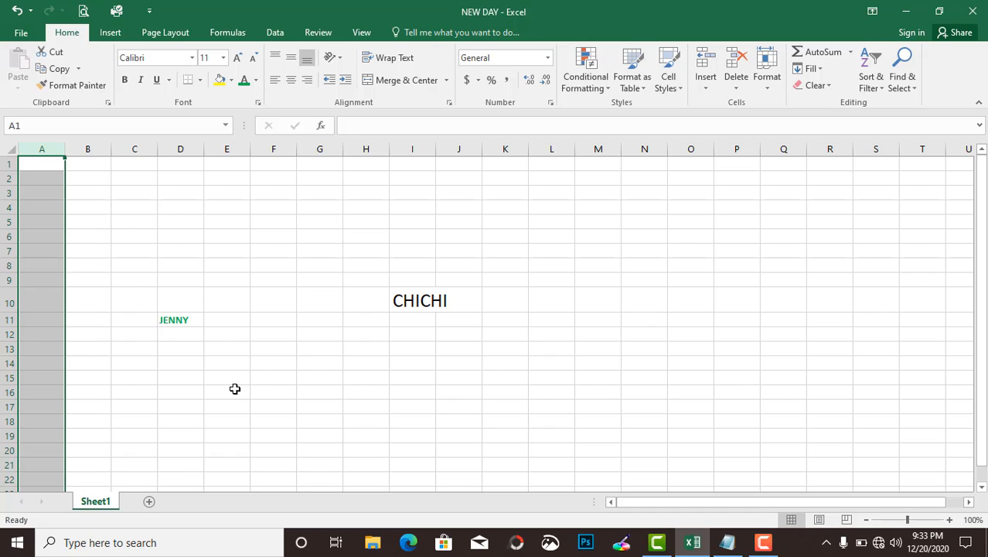
Select the whole worksheet to read its total rows and columns in the Name Box, and deselect it at cell B4.
{"action": "left_click", "coordinate": [235, 389]}
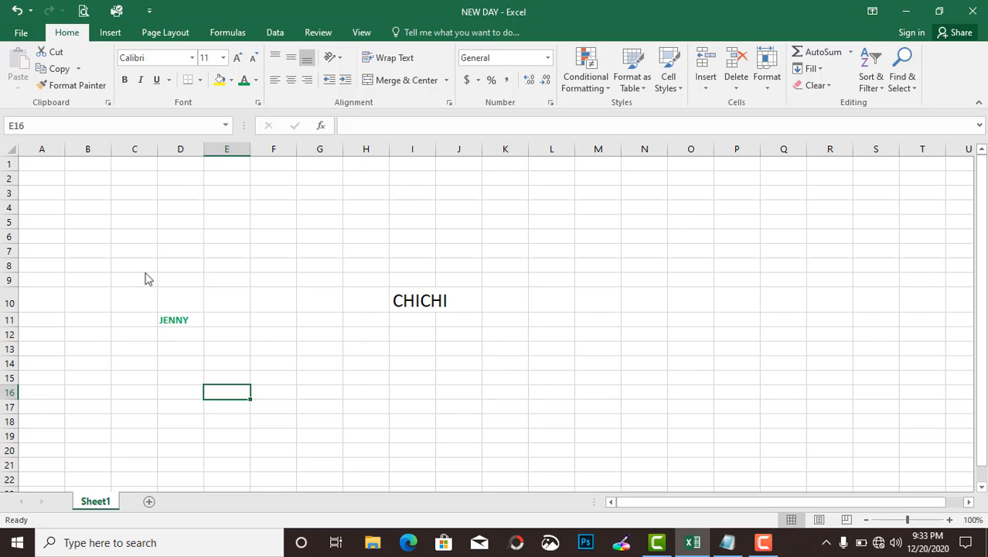
{"action": "left_click", "coordinate": [12, 150]}
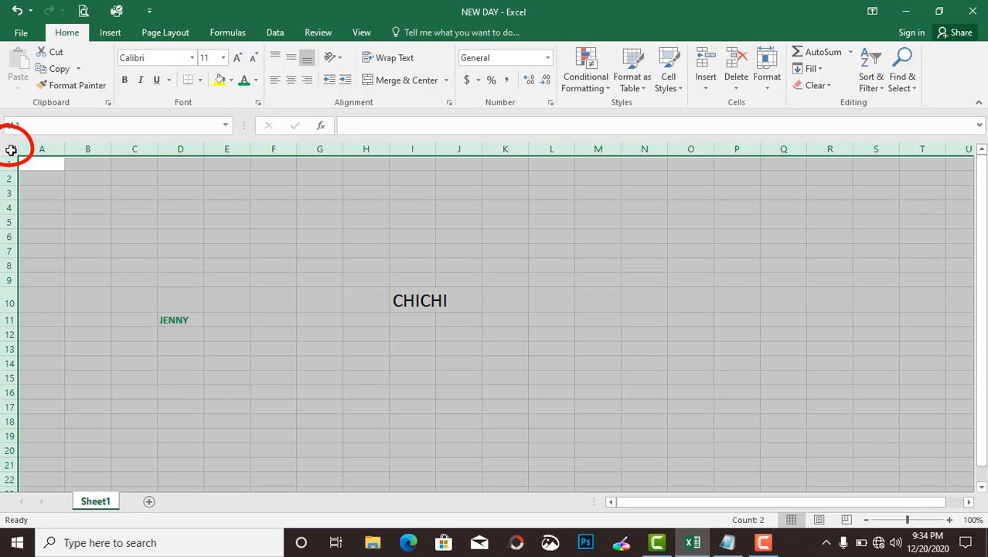
{"action": "left_click", "coordinate": [11, 150]}
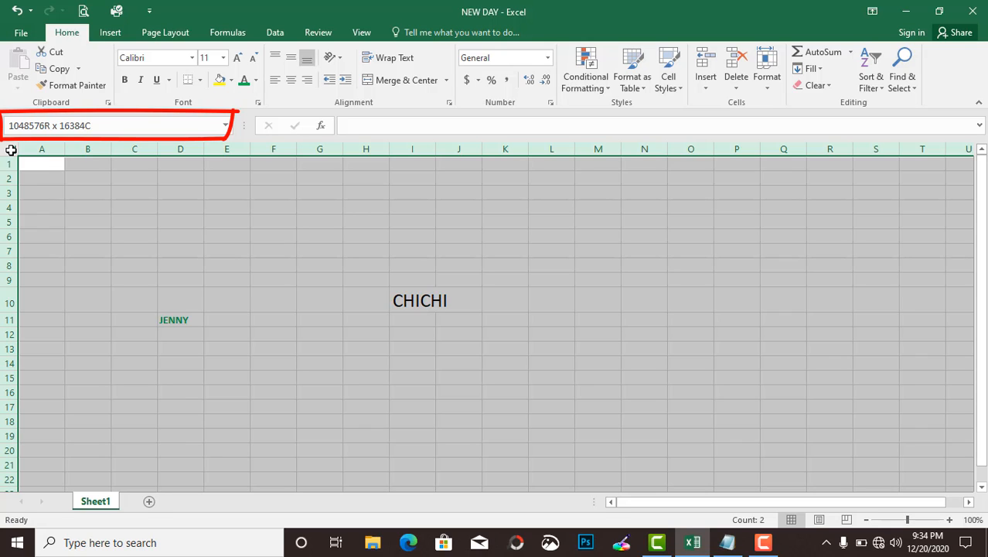
{"action": "left_click", "coordinate": [68, 206]}
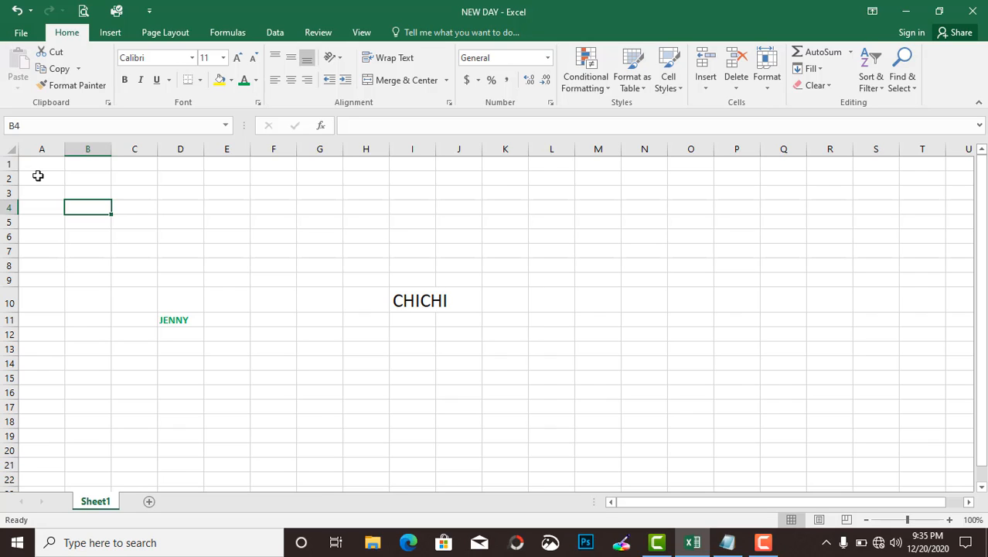
Jump from cell A2 to the worksheet's last column and last row, and return to cell A1 using the Name Box.
{"action": "left_click", "coordinate": [55, 178]}
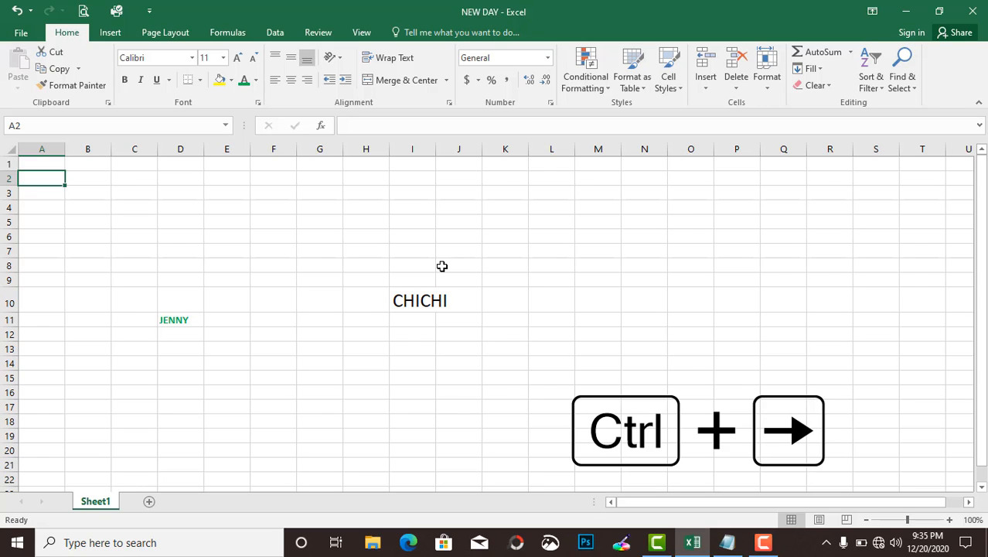
{"action": "key", "text": "ctrl+Right"}
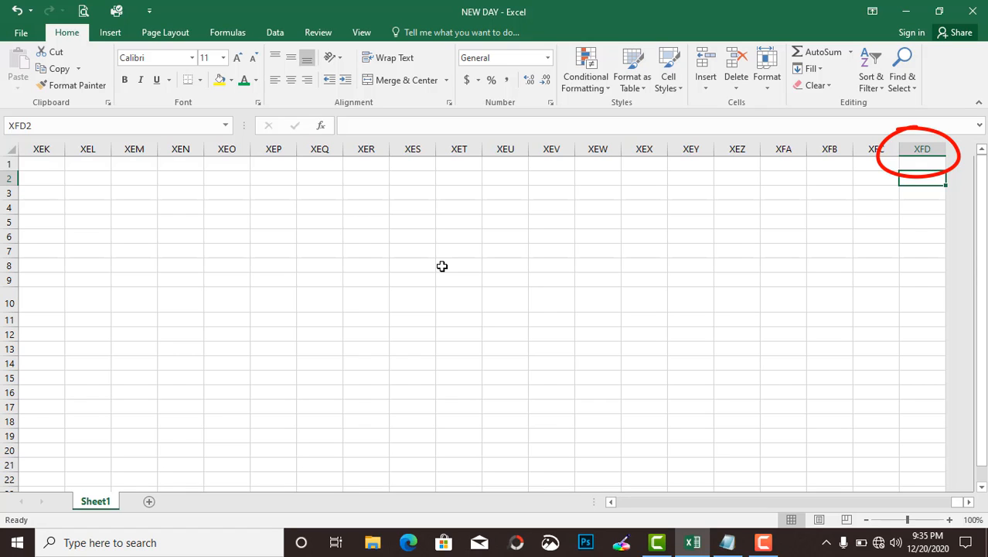
{"action": "key", "text": "ctrl+Down"}
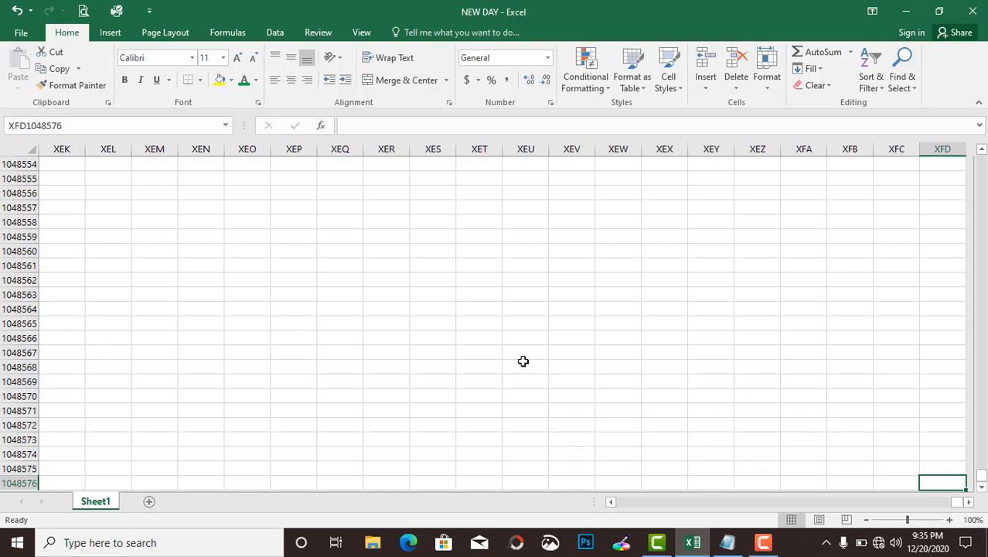
{"action": "left_click", "coordinate": [83, 125]}
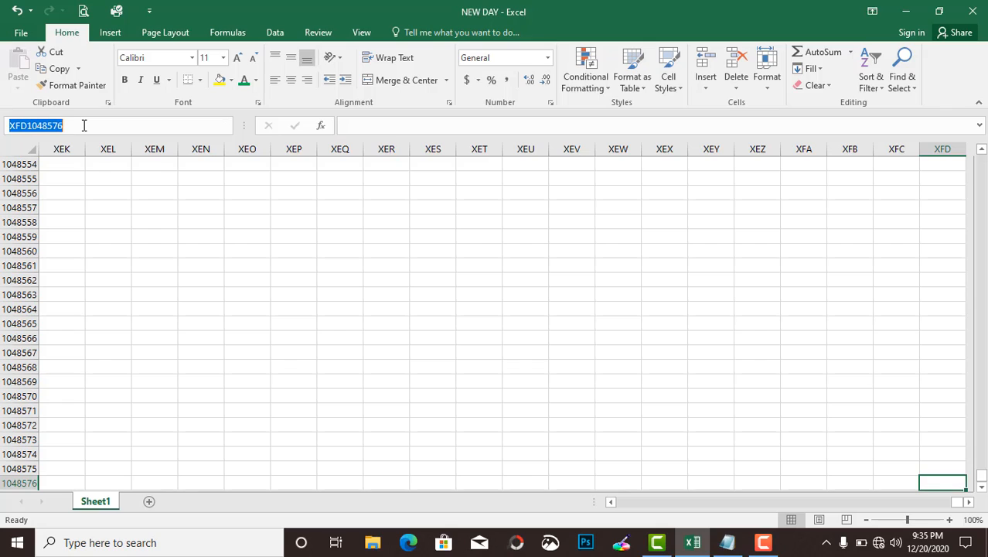
{"action": "type", "text": "A1"}
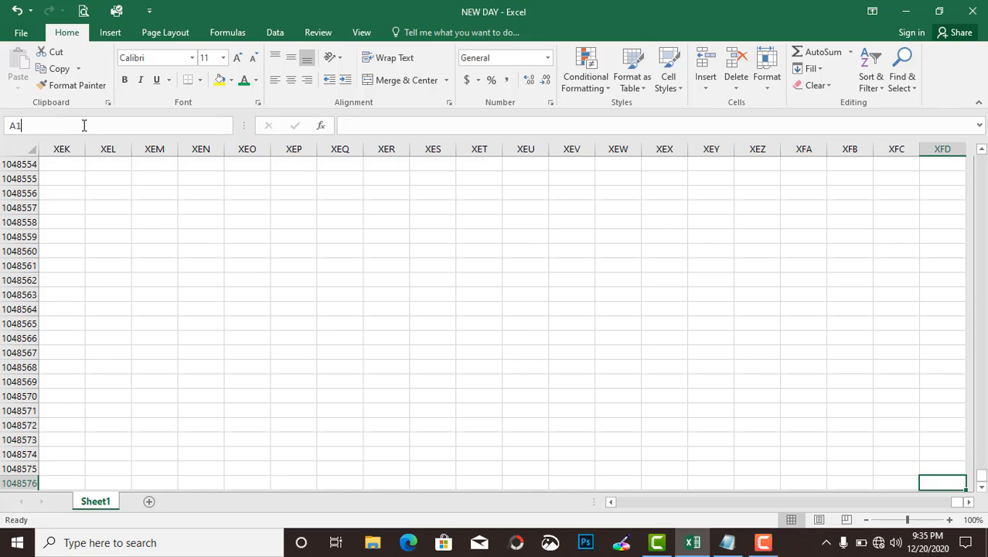
{"action": "key", "text": "Return"}
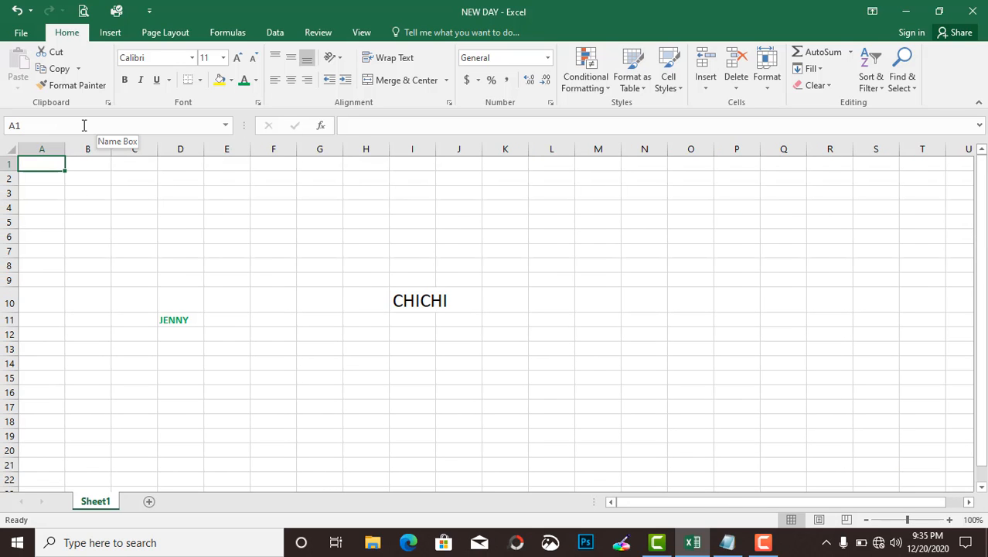
Check the "Cell" topic in the Notepad outline, and return to the Excel worksheet.
{"action": "left_click", "coordinate": [725, 541]}
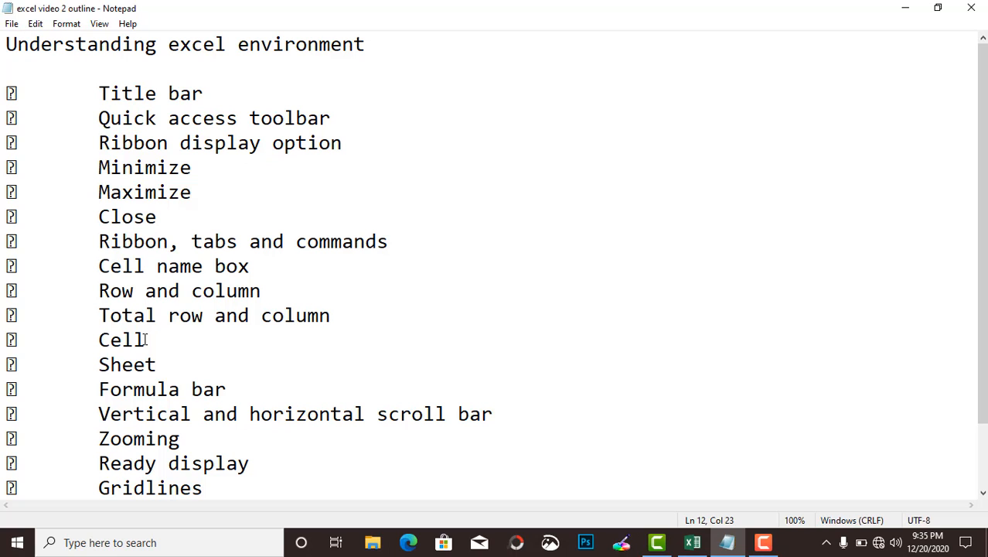
{"action": "left_click_drag", "start_coordinate": [146, 340], "coordinate": [93, 338]}
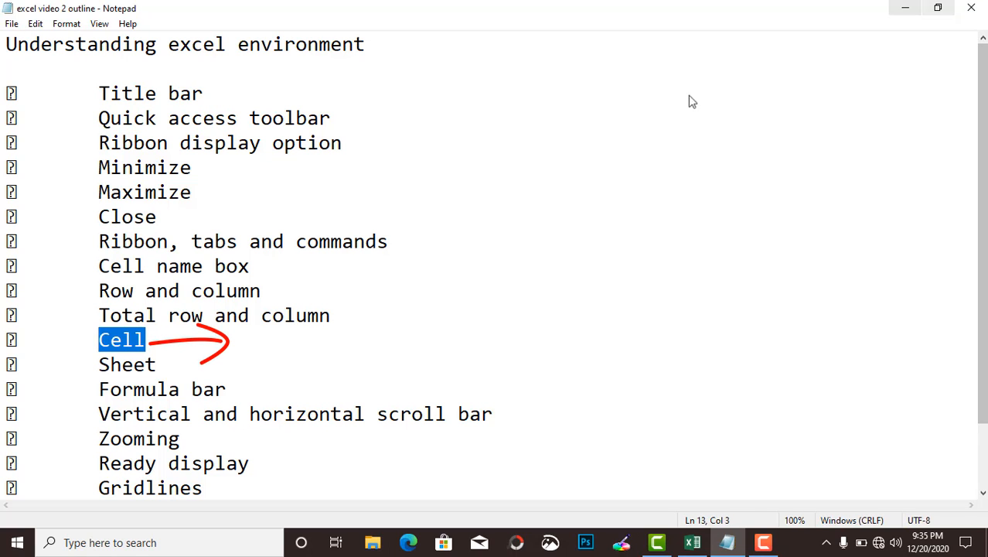
{"action": "left_click", "coordinate": [908, 8]}
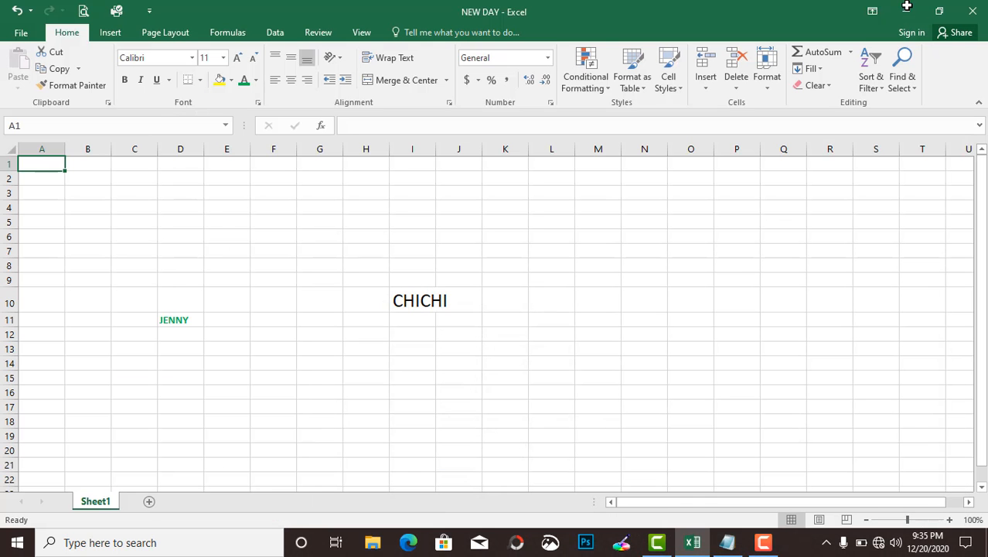
Demonstrate cell references by selecting cell M15, column P, row 13, and cells O13, E6 and A19 in turn.
{"action": "left_click", "coordinate": [607, 380]}
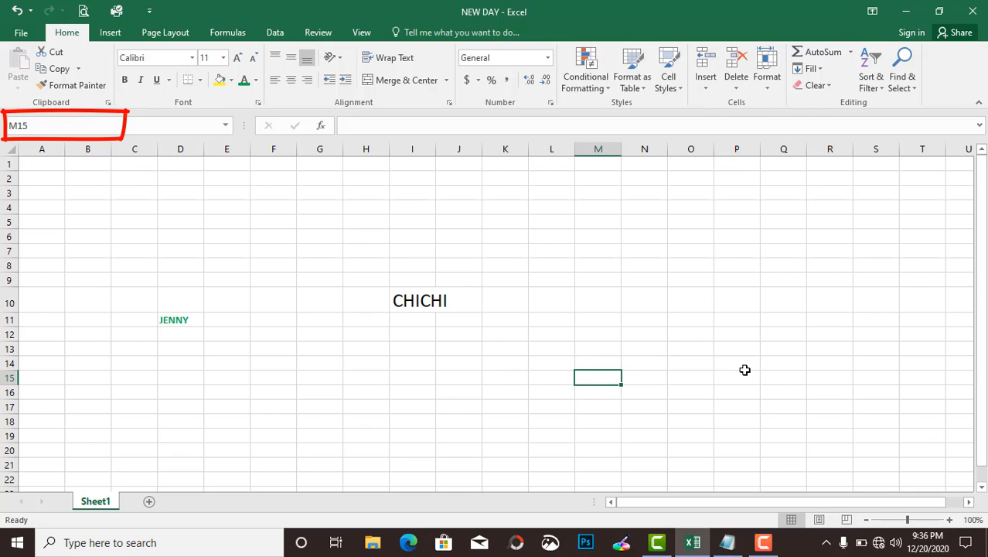
{"action": "left_click", "coordinate": [736, 152]}
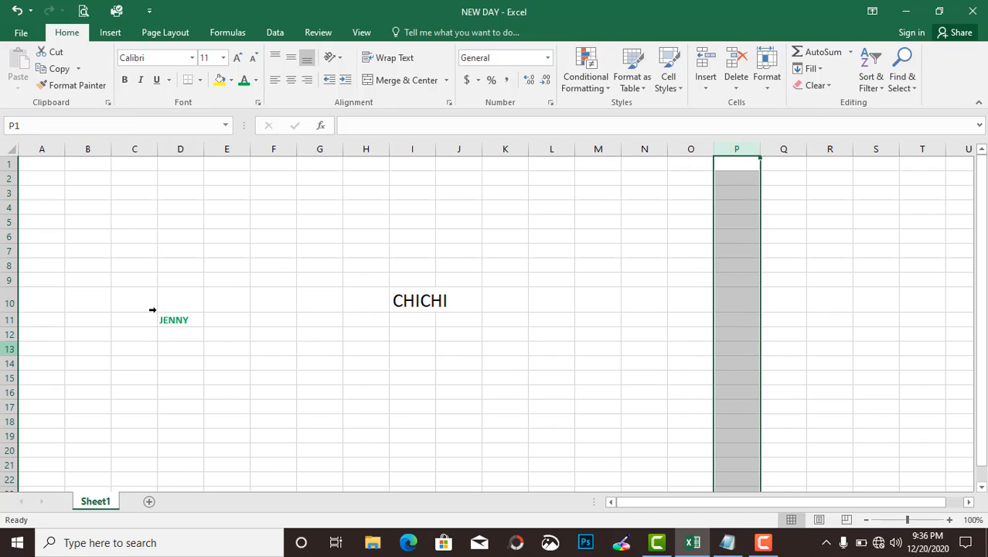
{"action": "left_click", "coordinate": [7, 349]}
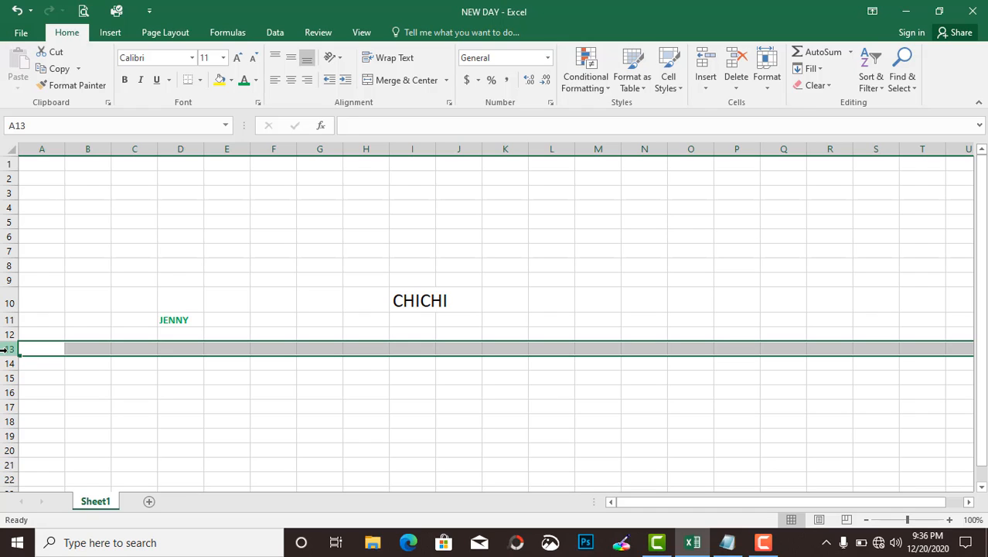
{"action": "left_click", "coordinate": [686, 349]}
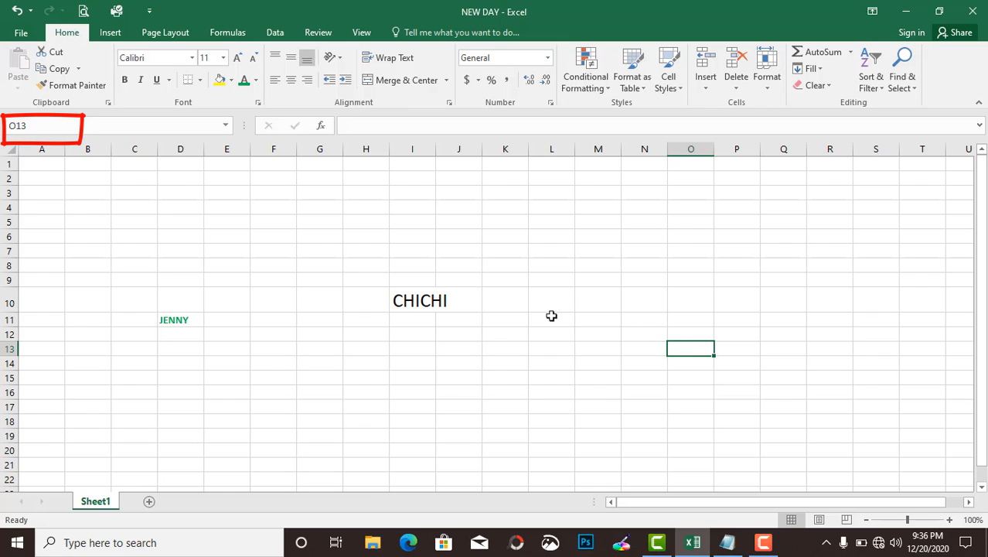
{"action": "left_click", "coordinate": [231, 238]}
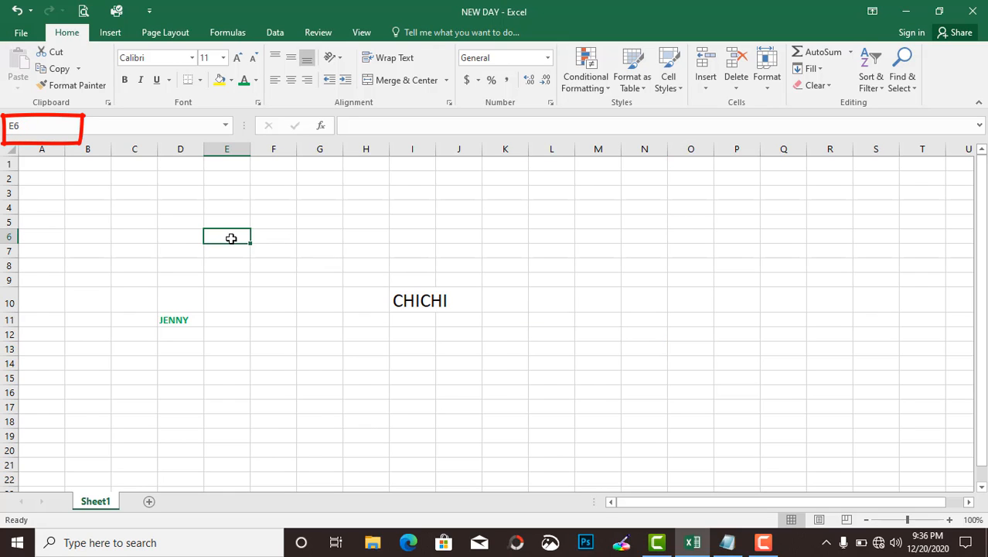
{"action": "left_click", "coordinate": [45, 438]}
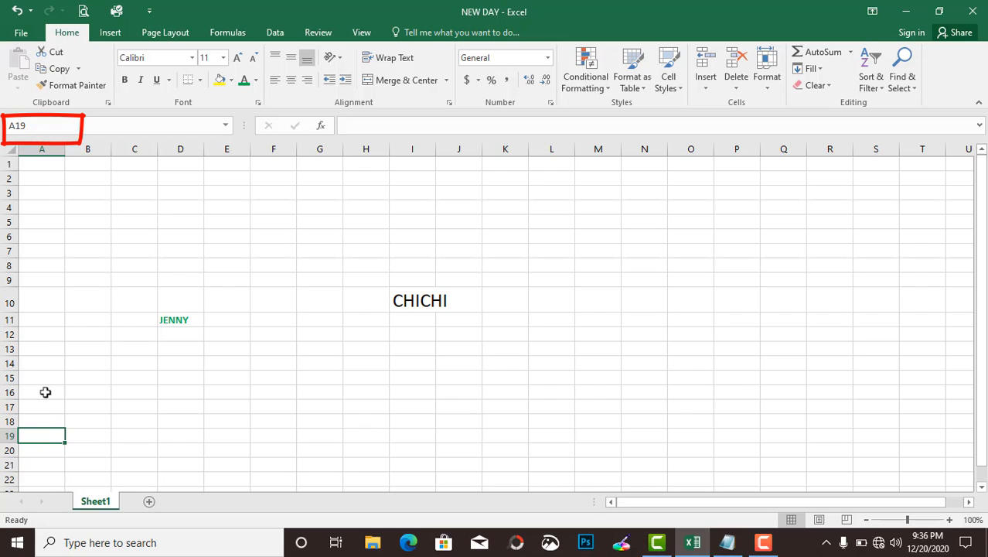
Jump to cell D500 using the Name Box.
{"action": "left_click", "coordinate": [48, 130]}
{"action": "type", "text": "D500"}
{"action": "key", "text": "Return"}
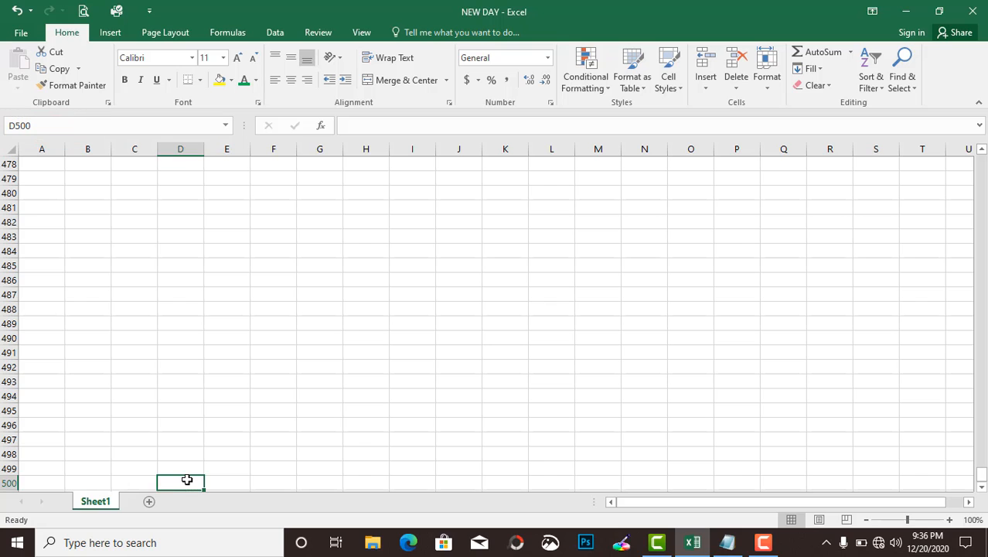
Check the "Sheet" topic in the Notepad outline, and return to the Excel worksheet.
{"action": "left_click", "coordinate": [727, 543]}
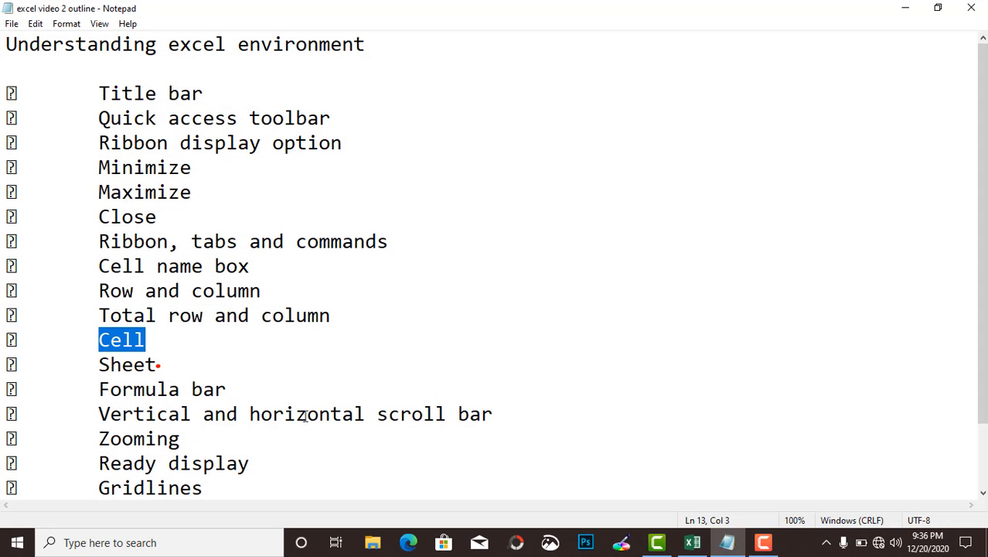
{"action": "mouse_move", "coordinate": [157, 369]}
{"action": "left_mouse_down"}
{"action": "mouse_move", "coordinate": [232, 361]}
{"action": "mouse_move", "coordinate": [207, 385]}
{"action": "left_mouse_up"}
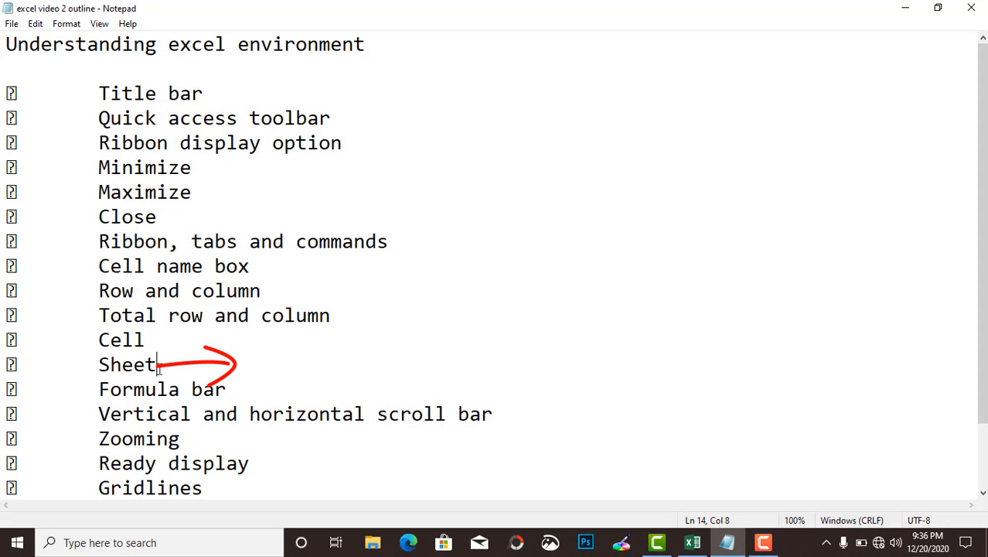
{"action": "left_click", "coordinate": [905, 7]}
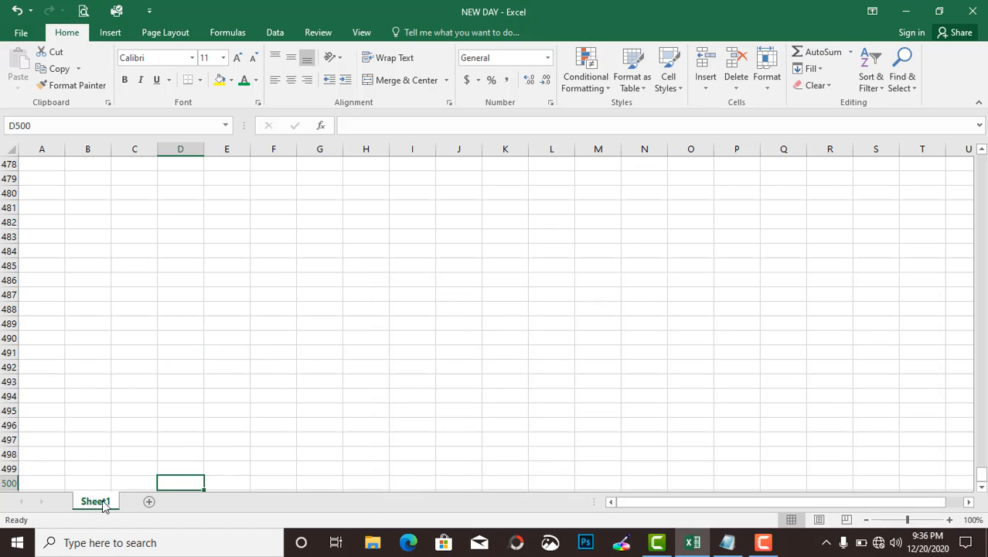
Add three new worksheets after Sheet1, and switch back to Sheet1.
{"action": "left_click", "coordinate": [150, 502]}
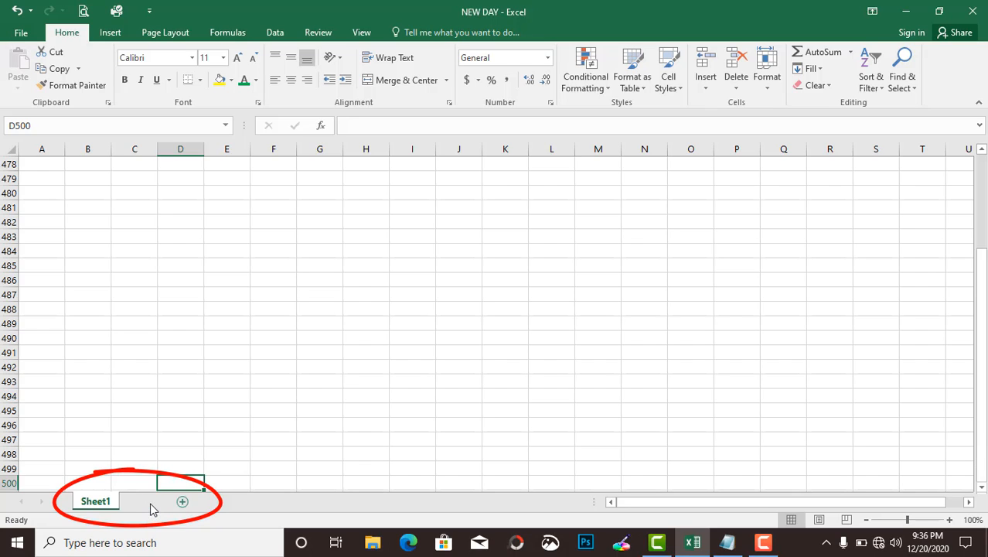
{"action": "left_click", "coordinate": [196, 502]}
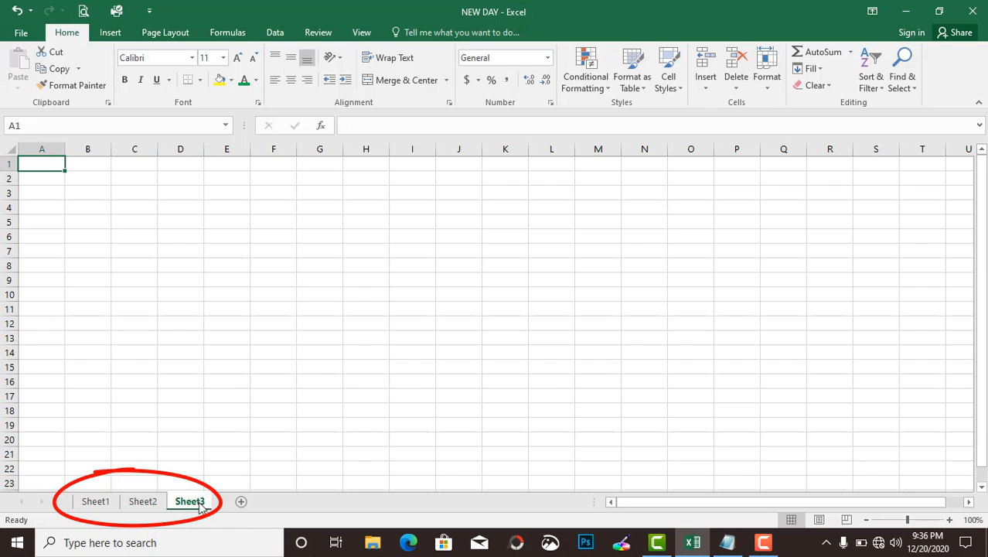
{"action": "left_click", "coordinate": [244, 502]}
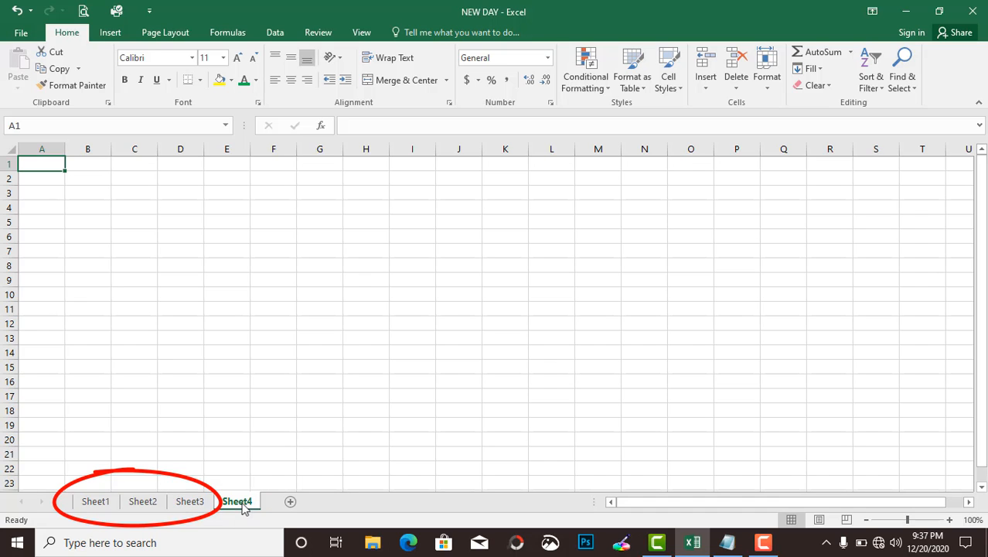
{"action": "left_click", "coordinate": [95, 502]}
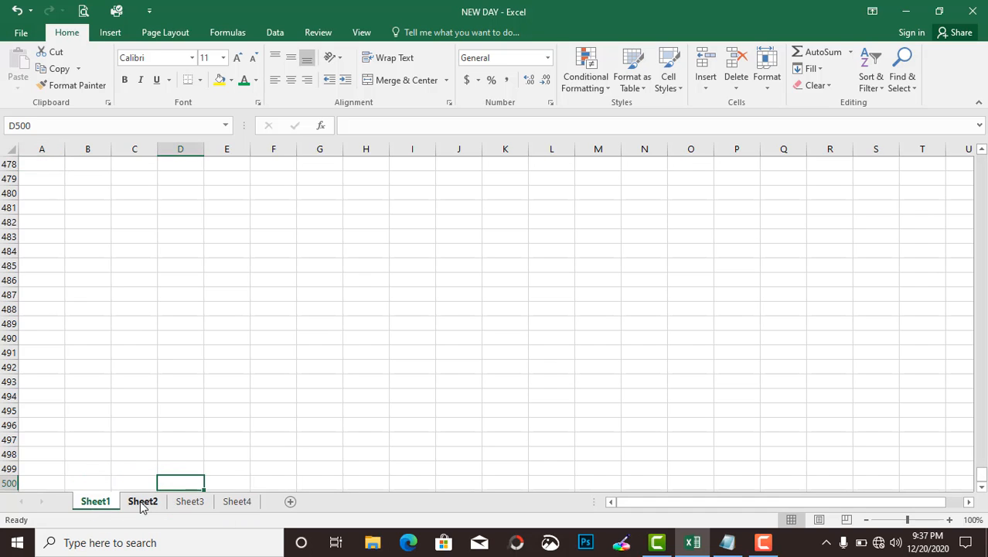
View Sheet2, Sheet3 and Sheet4 in turn, and return to Sheet1.
{"action": "left_click", "coordinate": [142, 503]}
{"action": "left_click", "coordinate": [189, 503]}
{"action": "left_click", "coordinate": [238, 502]}
{"action": "left_click", "coordinate": [109, 504]}
Rename Sheet1 with a person's first name in capital letters.
{"action": "double_click", "coordinate": [100, 504]}
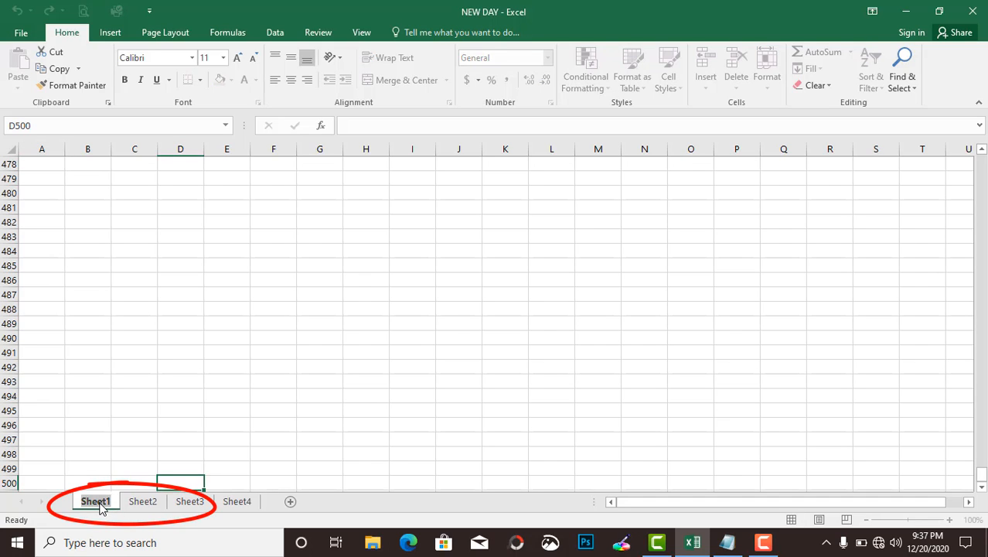
{"action": "type", "text": "JENN"}
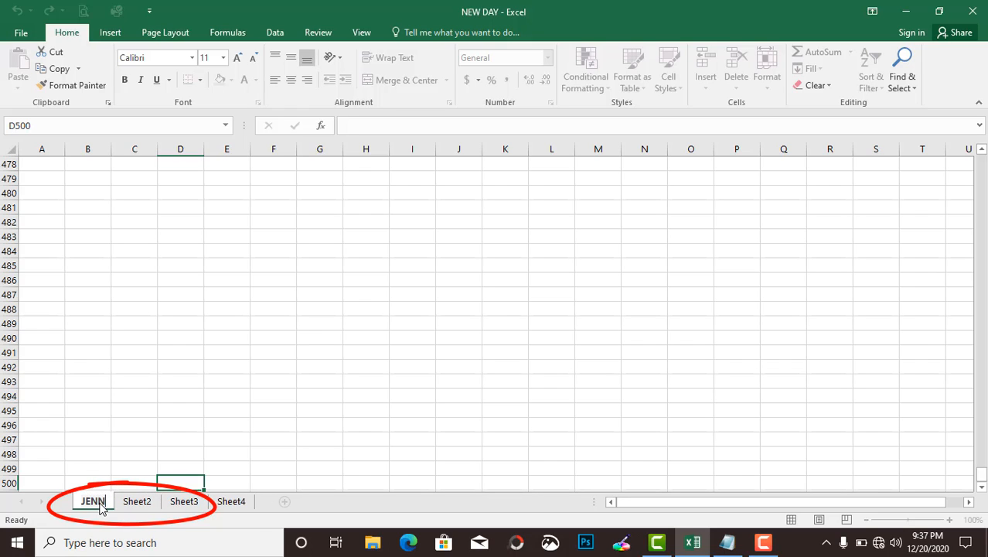
{"action": "type", "text": "Y"}
{"action": "left_click", "coordinate": [106, 479]}
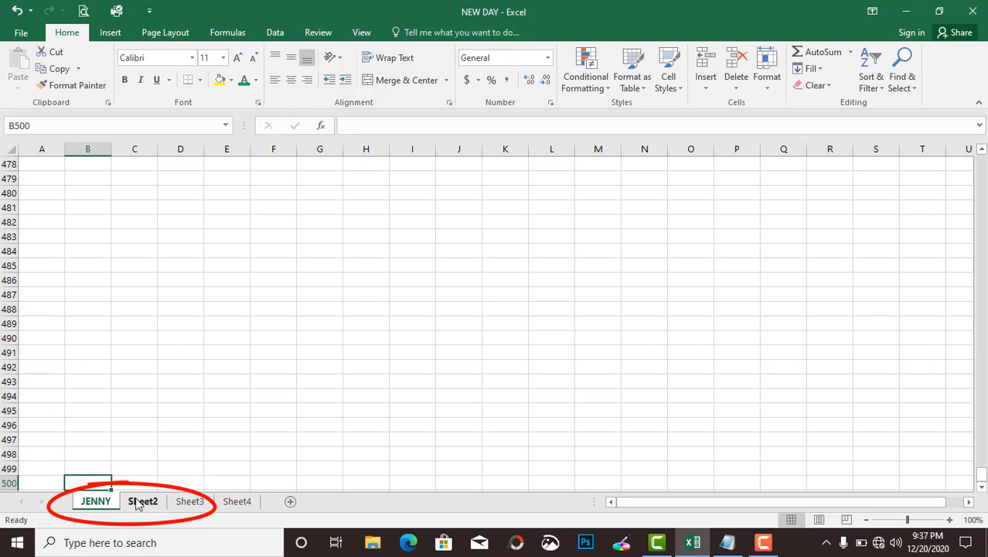
Rename Sheet2 with another person's name in capital letters.
{"action": "left_click", "coordinate": [139, 503]}
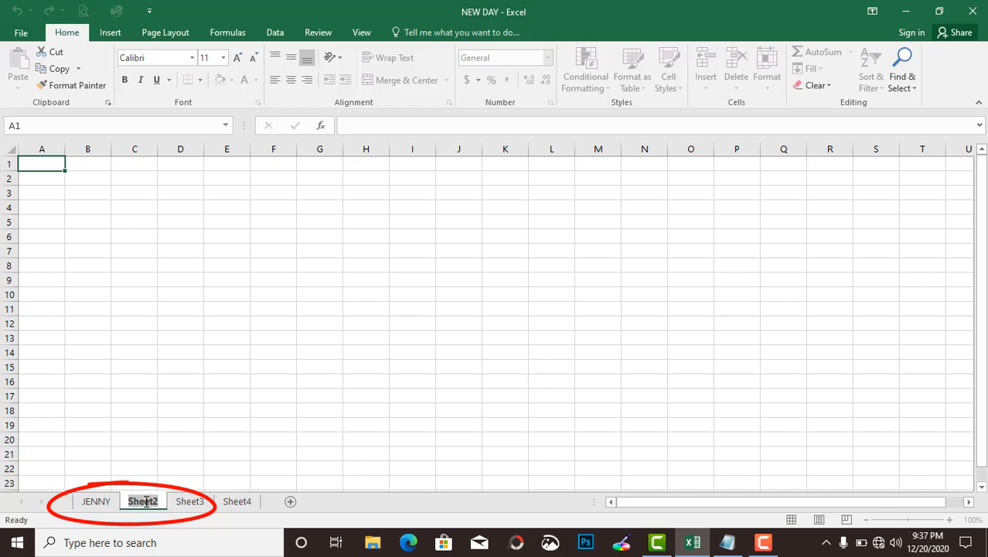
{"action": "type", "text": "JOHNSON"}
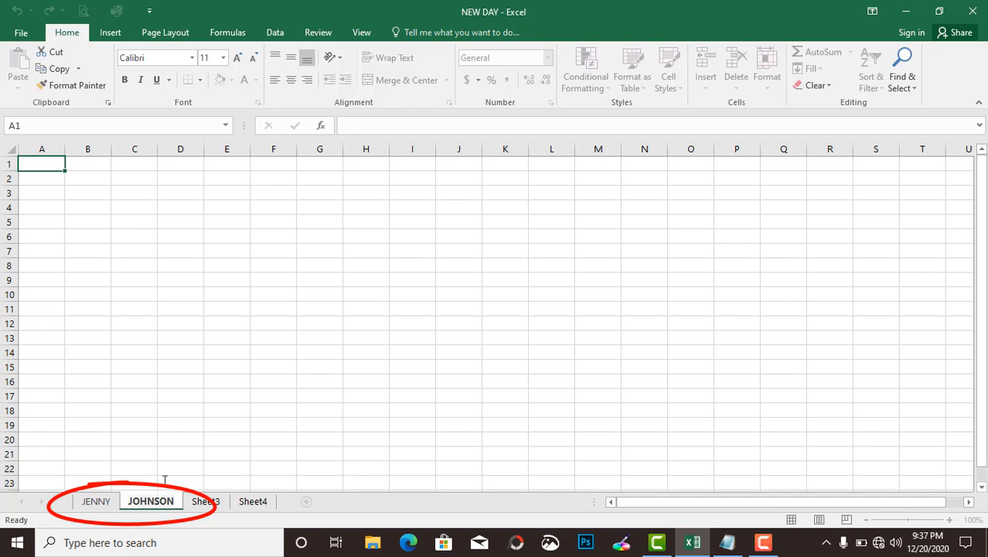
{"action": "key", "text": "Return"}
{"action": "left_click", "coordinate": [165, 480]}
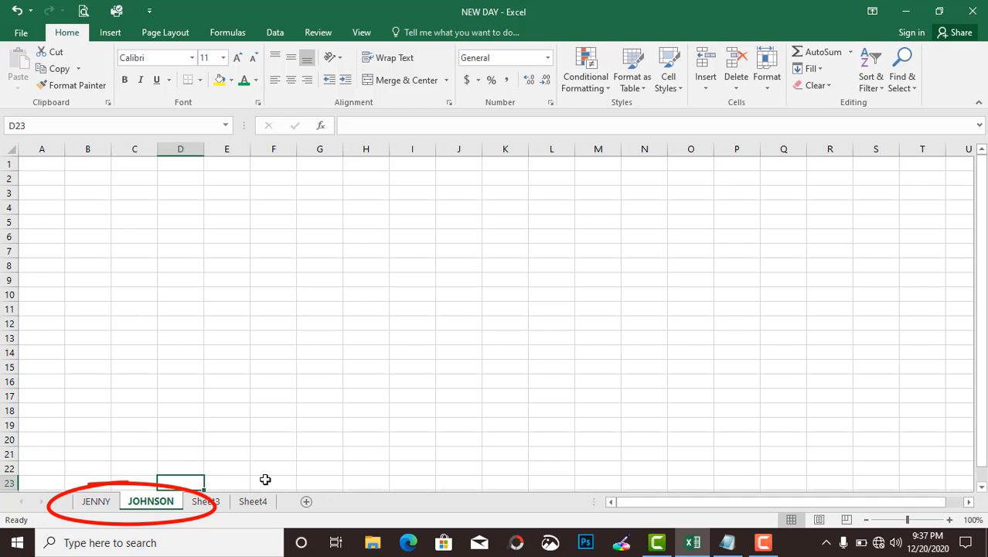
Switch between the two renamed sheets, and color the first sheet's tab red.
{"action": "left_click", "coordinate": [104, 500]}
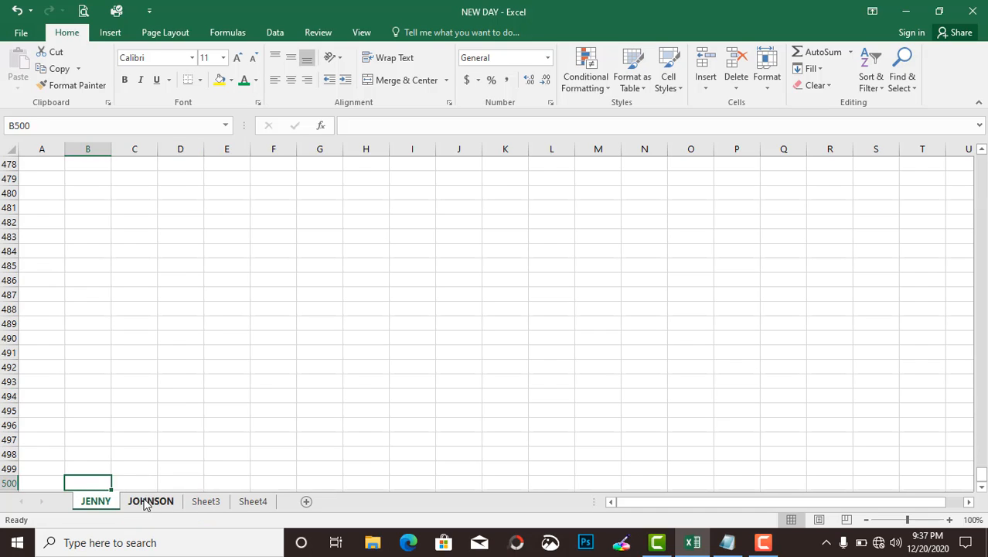
{"action": "left_click", "coordinate": [145, 501]}
{"action": "left_click", "coordinate": [95, 501]}
{"action": "right_click", "coordinate": [96, 503]}
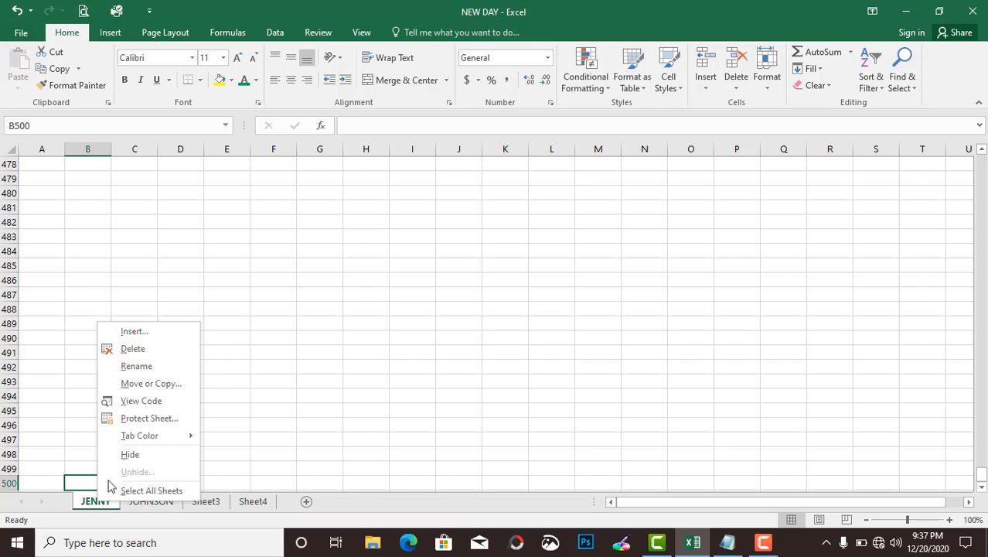
{"action": "mouse_move", "coordinate": [131, 445]}
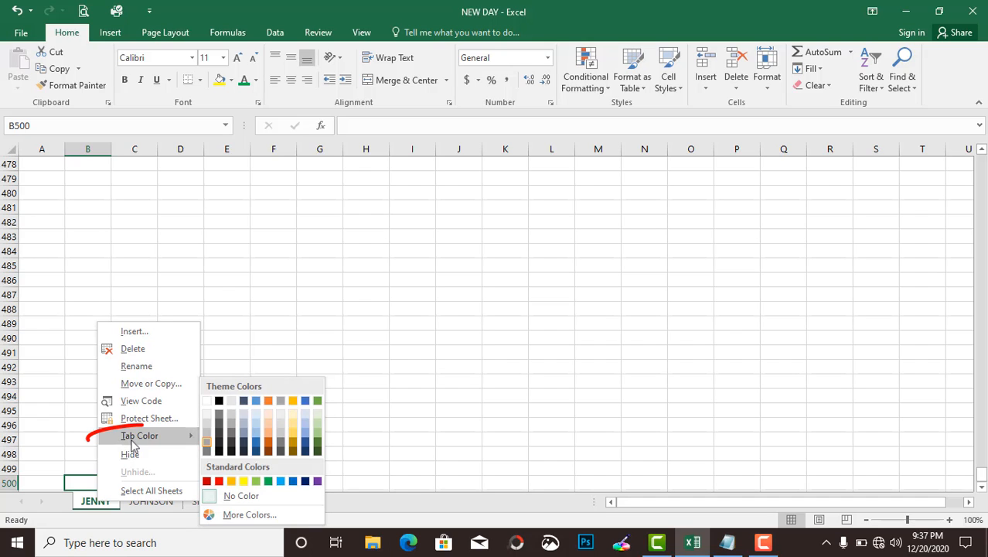
{"action": "left_click", "coordinate": [206, 481]}
Color the second sheet's tab blue from the standard colors.
{"action": "left_click", "coordinate": [163, 503]}
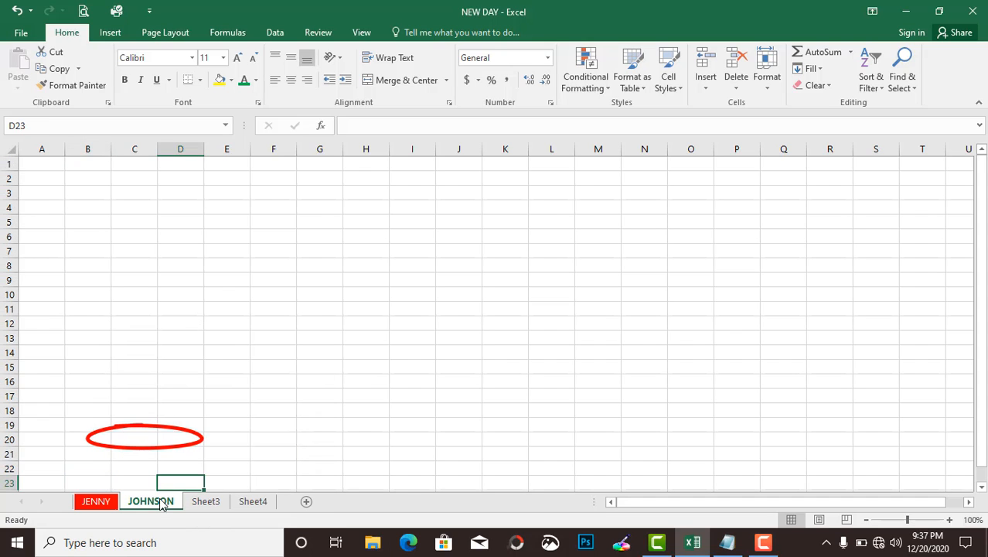
{"action": "right_click", "coordinate": [155, 504]}
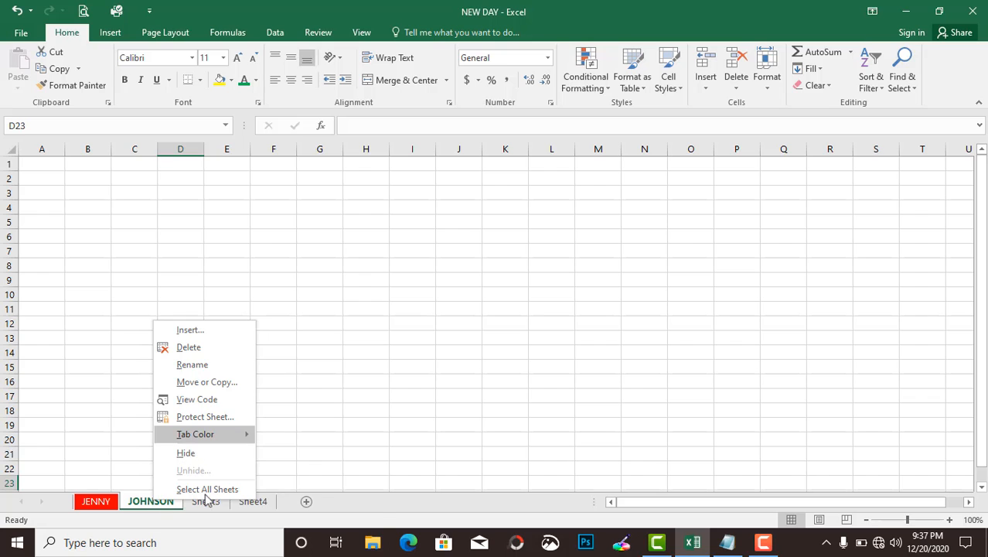
{"action": "mouse_move", "coordinate": [201, 434]}
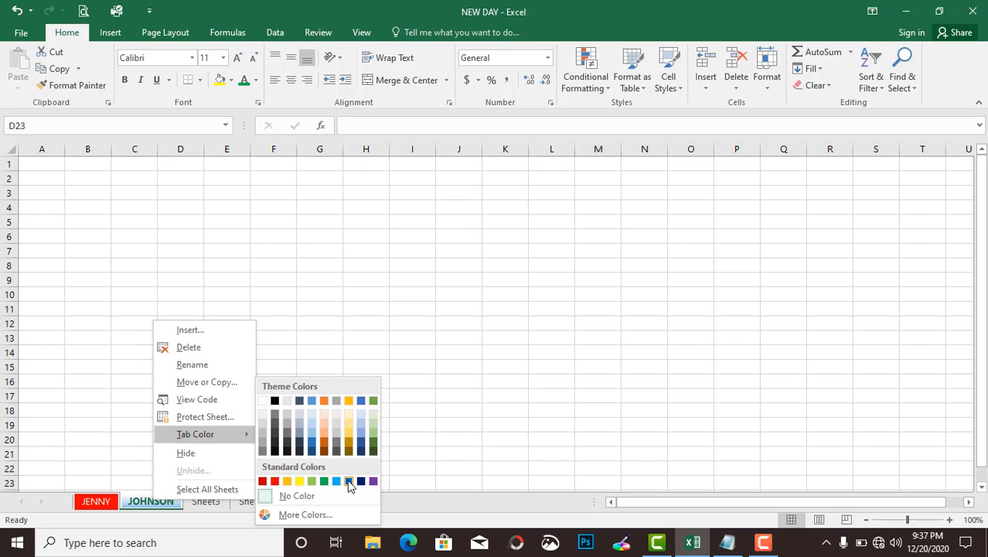
{"action": "left_click", "coordinate": [349, 481]}
Switch back and forth between the two colored sheets to compare their tabs, ending on Sheet4.
{"action": "left_click", "coordinate": [91, 501]}
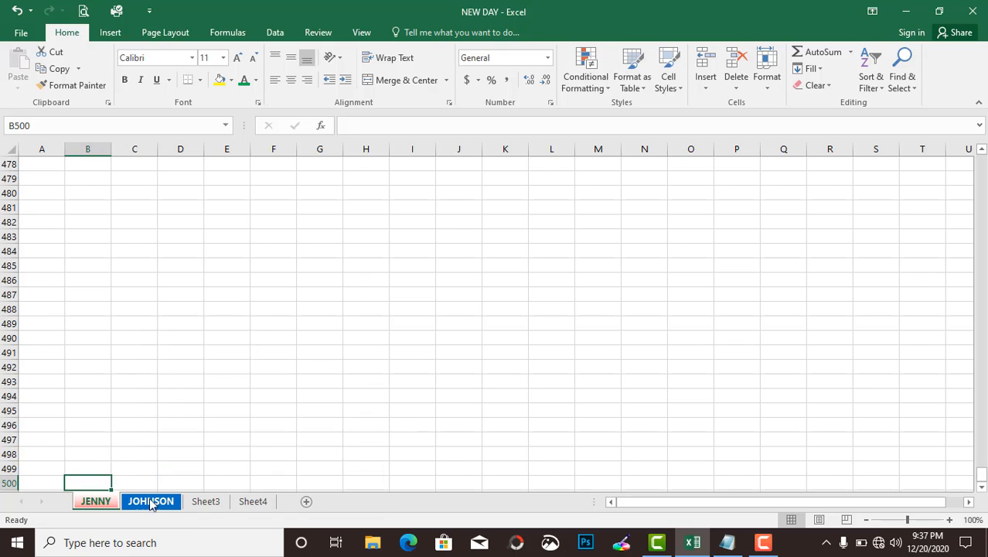
{"action": "left_click", "coordinate": [151, 503]}
{"action": "left_click", "coordinate": [106, 502]}
{"action": "left_click", "coordinate": [150, 502]}
{"action": "left_click", "coordinate": [106, 502]}
{"action": "left_click", "coordinate": [193, 504]}
{"action": "left_click", "coordinate": [236, 503]}
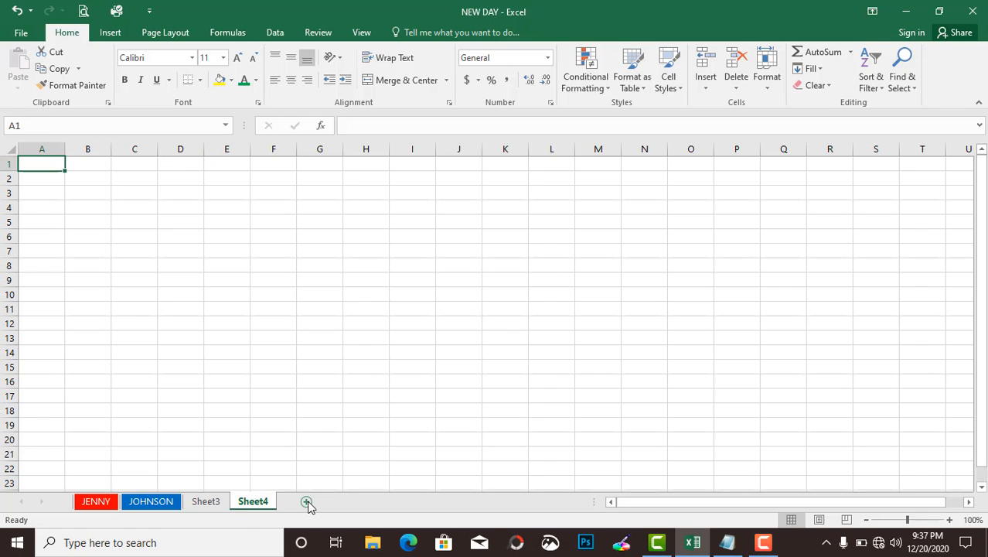
Check the "Formula bar" topic in the Notepad outline, and return to Excel to place the cursor in the formula bar.
{"action": "left_click", "coordinate": [727, 543]}
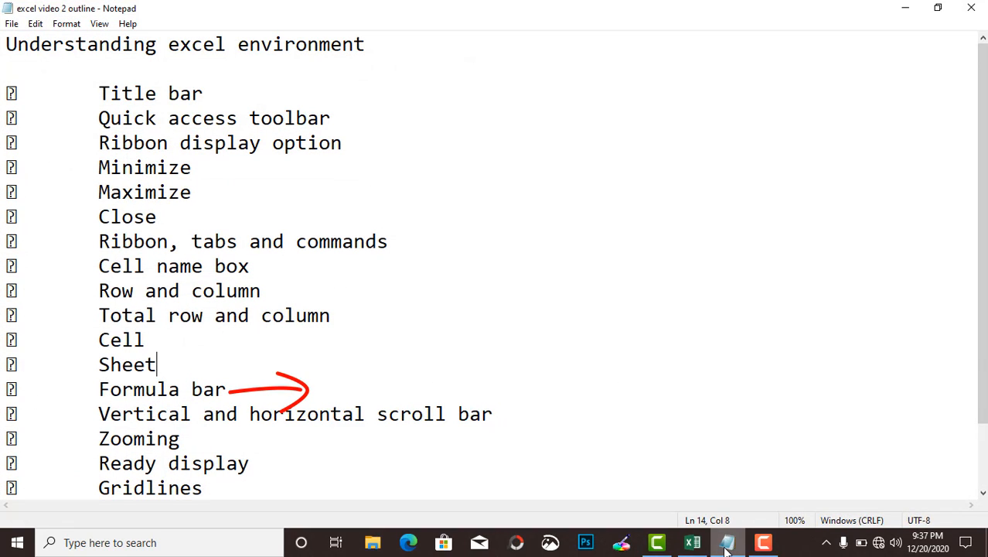
{"action": "left_click", "coordinate": [905, 8]}
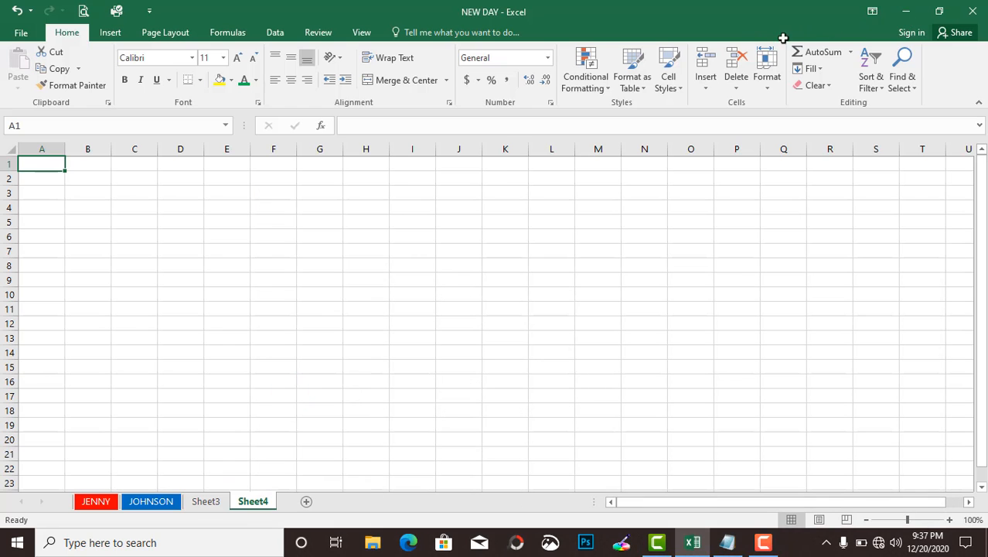
{"action": "left_click", "coordinate": [354, 127]}
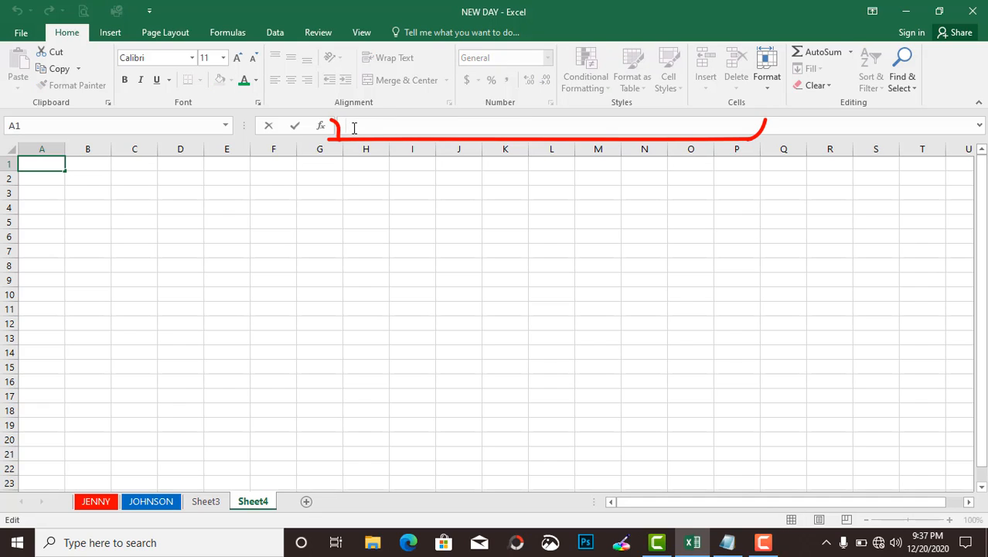
Enter 2 in cell H6 and 2 in cell H7 of Sheet4.
{"action": "left_click", "coordinate": [368, 239]}
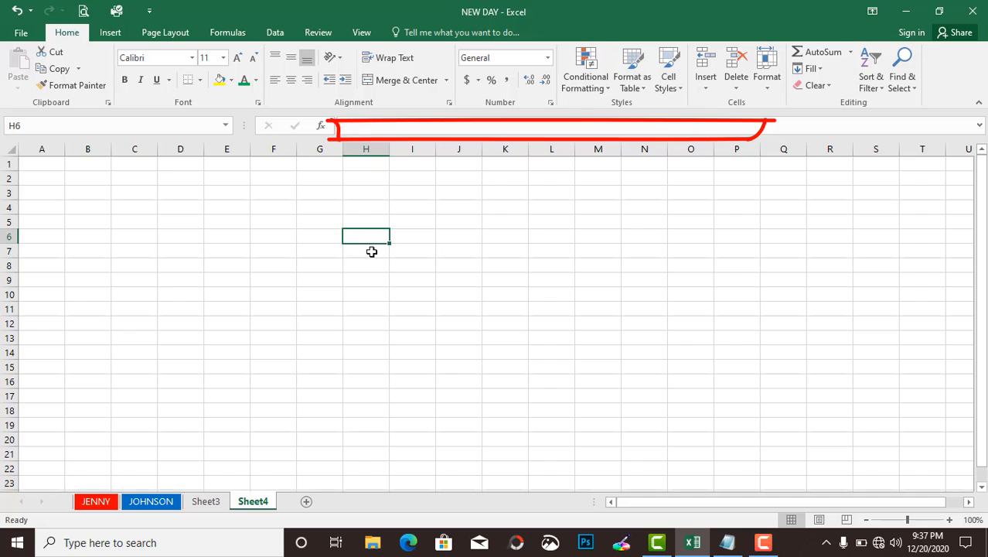
{"action": "type", "text": "2"}
{"action": "key", "text": "Return"}
{"action": "type", "text": "2"}
{"action": "left_click", "coordinate": [426, 364]}
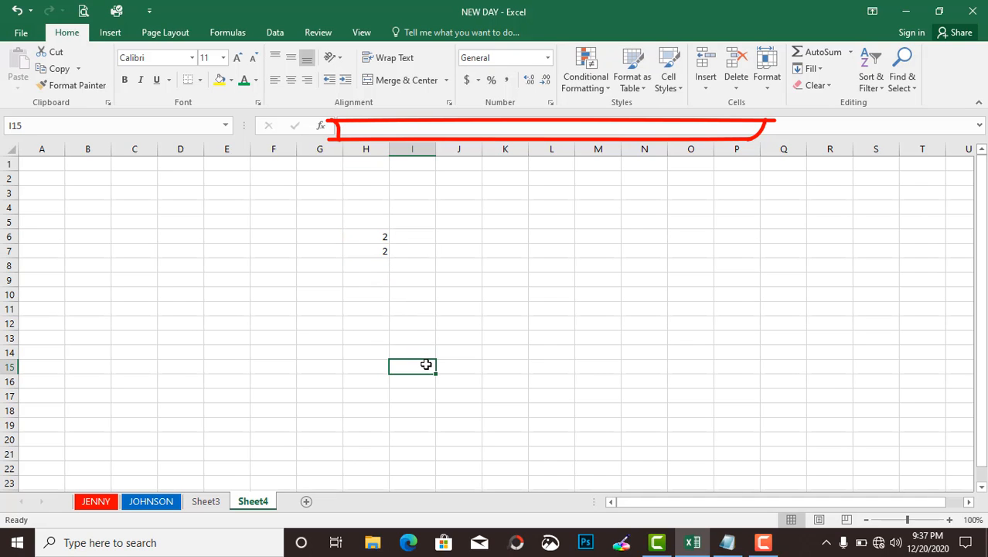
Sum H6:H7 in cell H8 with AutoSum, and show the cell's formula in the formula bar.
{"action": "left_click", "coordinate": [379, 268]}
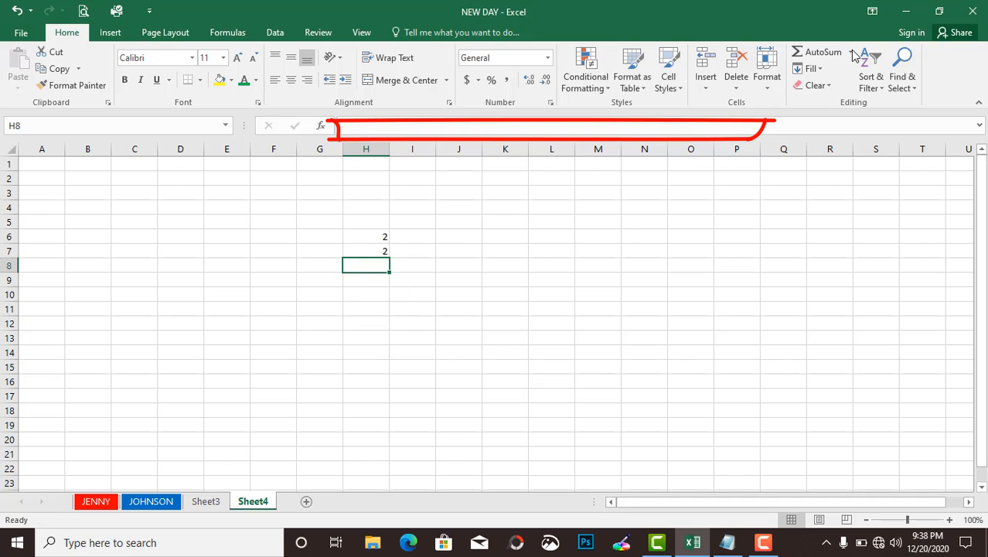
{"action": "left_click", "coordinate": [824, 51]}
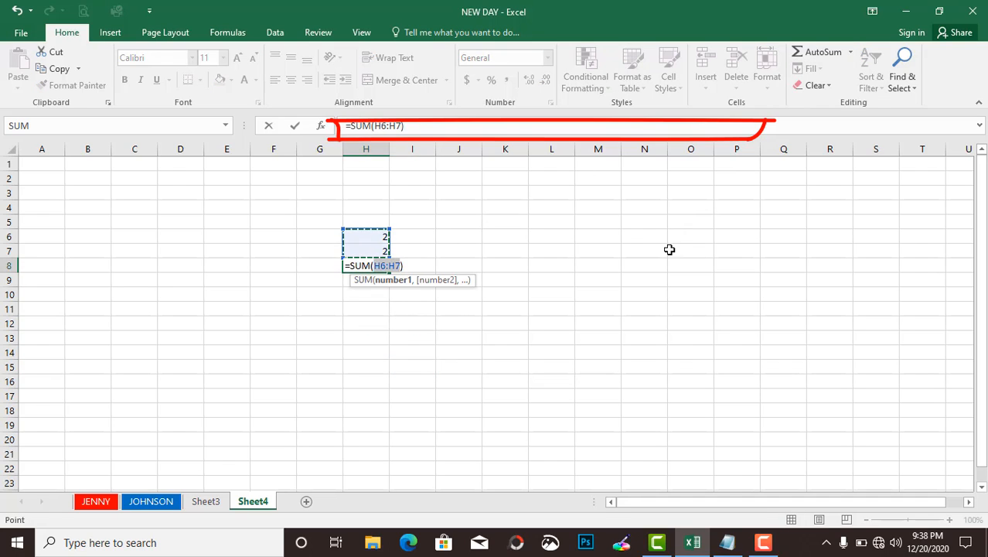
{"action": "key", "text": "Return"}
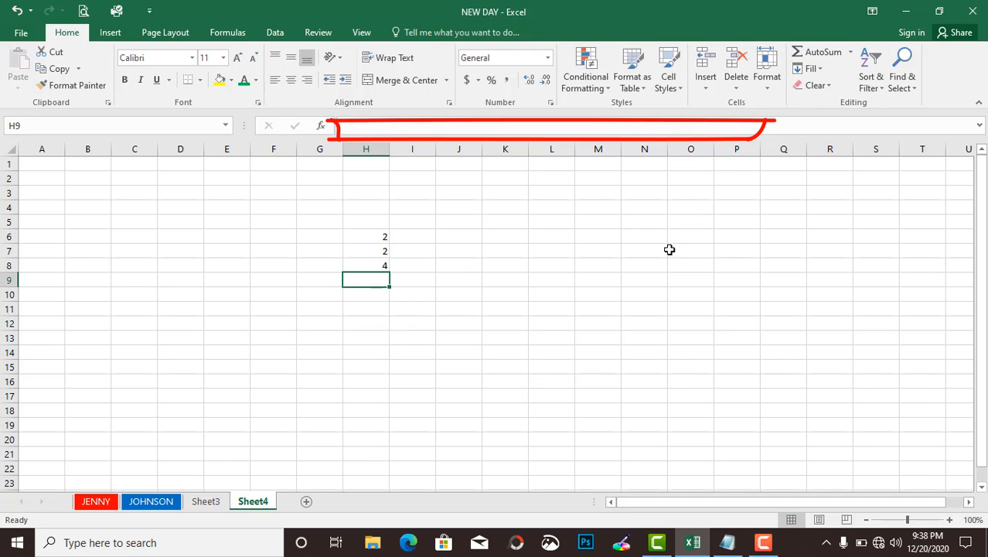
{"action": "left_click", "coordinate": [377, 266]}
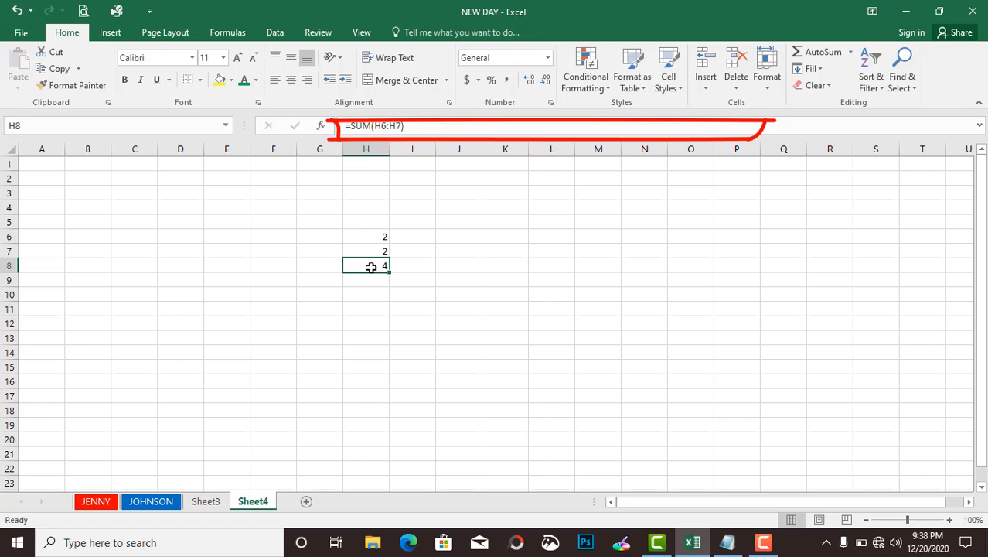
{"action": "left_click", "coordinate": [407, 129]}
Check the "Vertical and horizontal scroll bar" topic in the Notepad outline, and return to the Excel worksheet.
{"action": "left_click", "coordinate": [726, 542]}
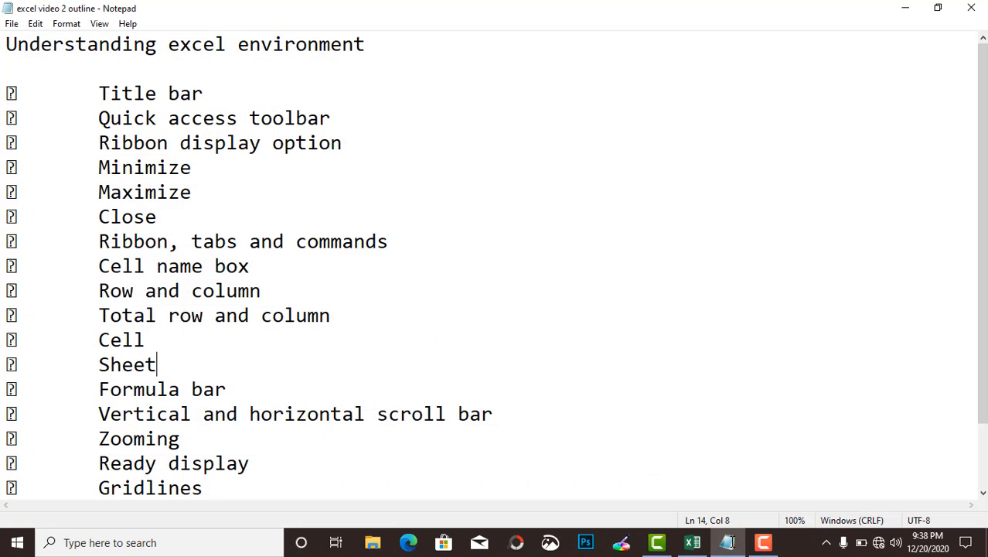
{"action": "mouse_move", "coordinate": [499, 414]}
{"action": "left_mouse_down"}
{"action": "mouse_move", "coordinate": [576, 405]}
{"action": "mouse_move", "coordinate": [550, 431]}
{"action": "left_mouse_up"}
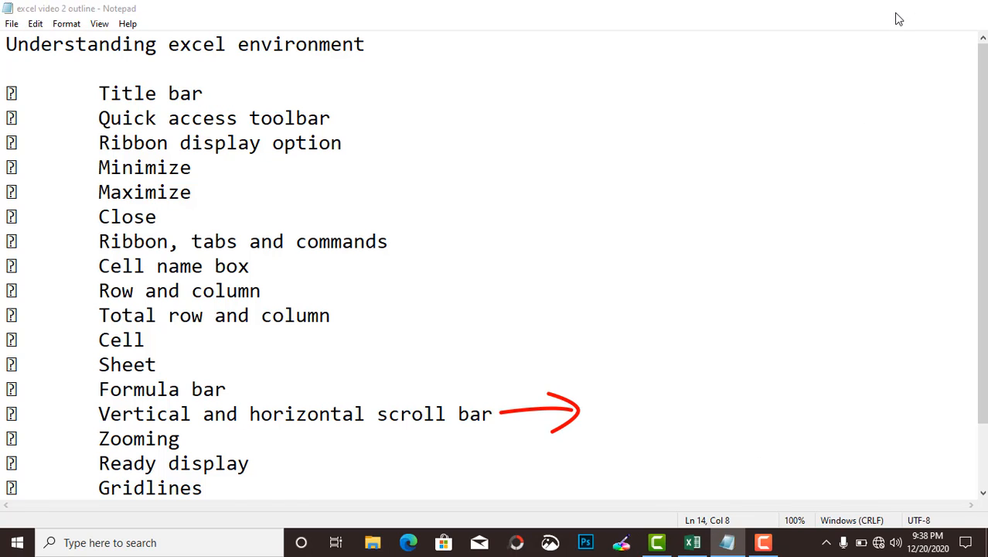
{"action": "left_click", "coordinate": [898, 14]}
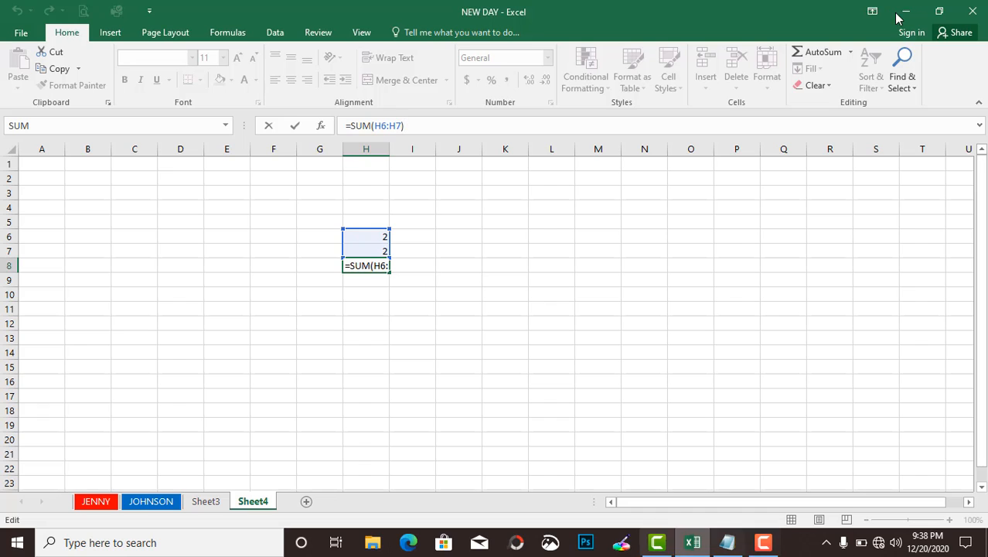
Demonstrate the horizontal and vertical scroll bars by moving the sheet right and back, and down and back up.
{"action": "left_click", "coordinate": [970, 501]}
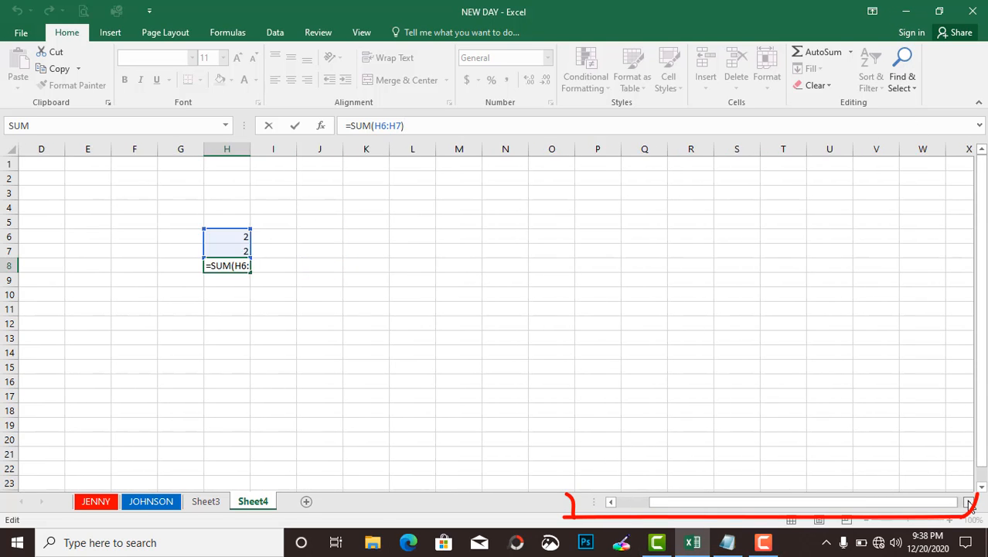
{"action": "left_click", "coordinate": [611, 502]}
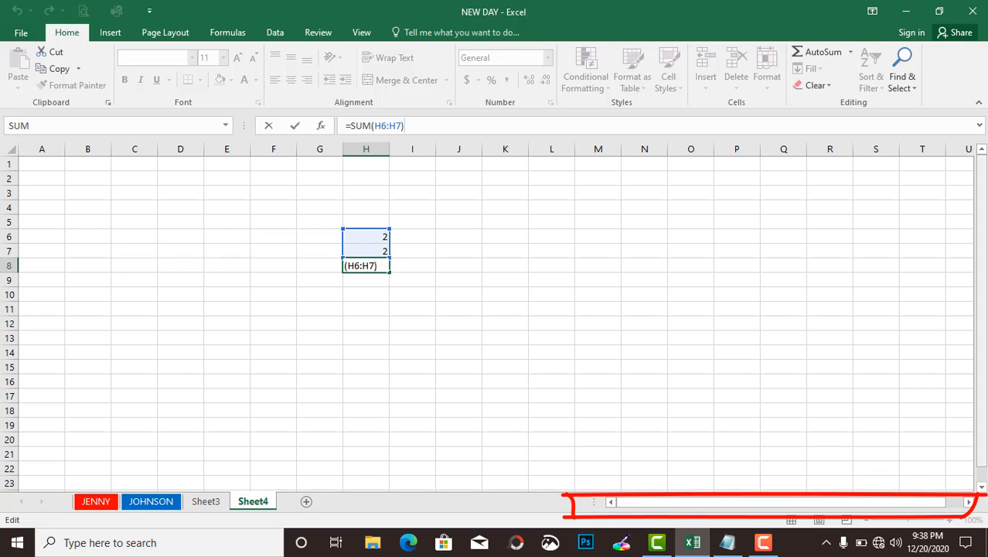
{"action": "left_click", "coordinate": [981, 485]}
{"action": "scroll", "coordinate": [982, 485], "scroll_direction": "down", "scroll_amount": 3}
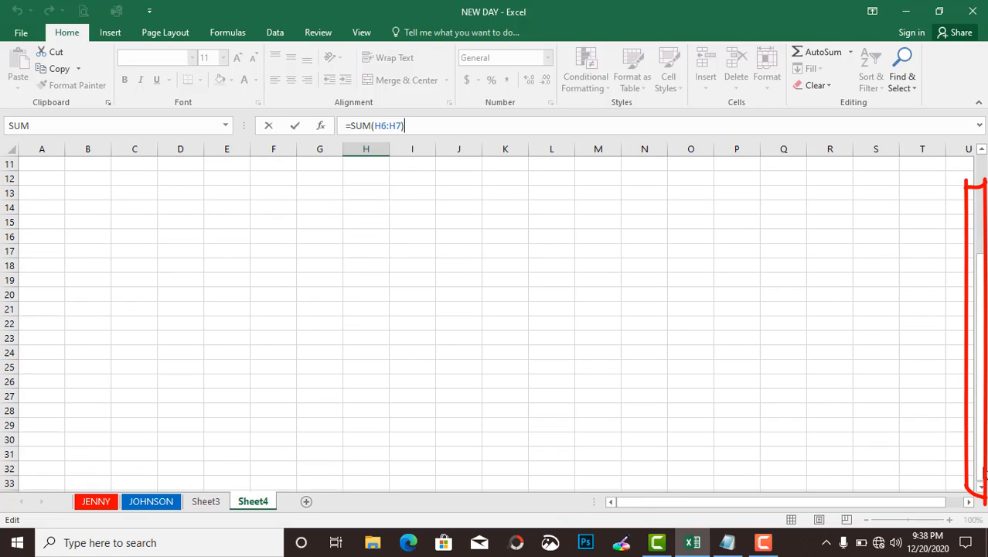
{"action": "left_click", "coordinate": [981, 149]}
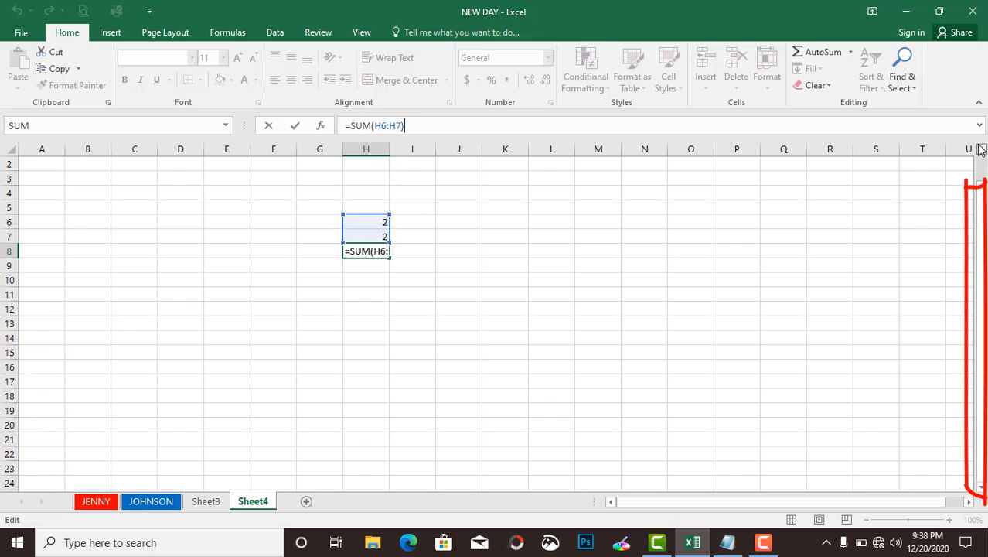
{"action": "mouse_move", "coordinate": [983, 192]}
{"action": "left_mouse_down"}
{"action": "mouse_move", "coordinate": [983, 203]}
{"action": "mouse_move", "coordinate": [983, 189]}
{"action": "left_mouse_up"}
{"action": "left_click_drag", "start_coordinate": [869, 508], "coordinate": [830, 512]}
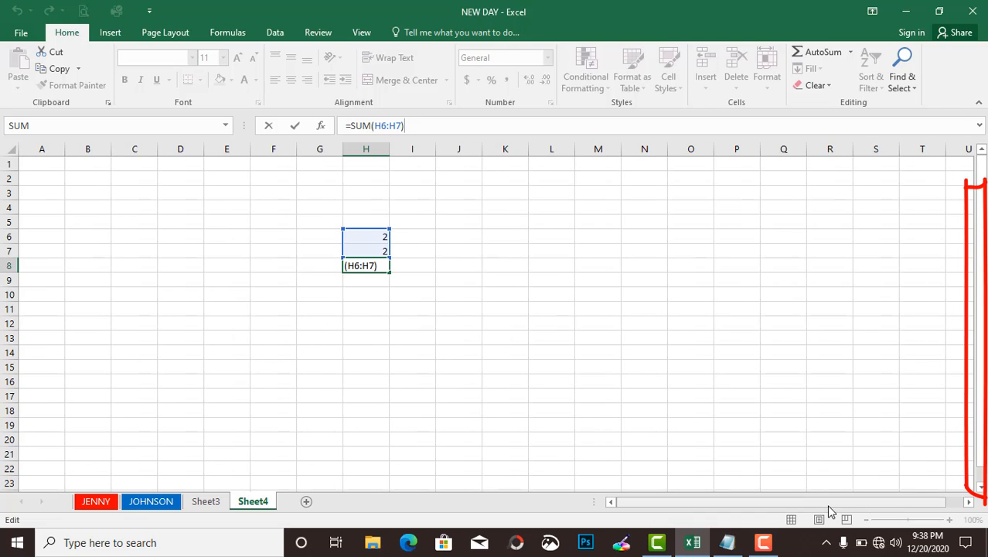
Check the "Zooming" topic in the Notepad outline, return to Excel and leave the H8 formula by selecting cell Q20.
{"action": "left_click", "coordinate": [726, 542]}
{"action": "mouse_move", "coordinate": [193, 439]}
{"action": "left_mouse_down"}
{"action": "mouse_move", "coordinate": [261, 438]}
{"action": "mouse_move", "coordinate": [242, 461]}
{"action": "left_mouse_up"}
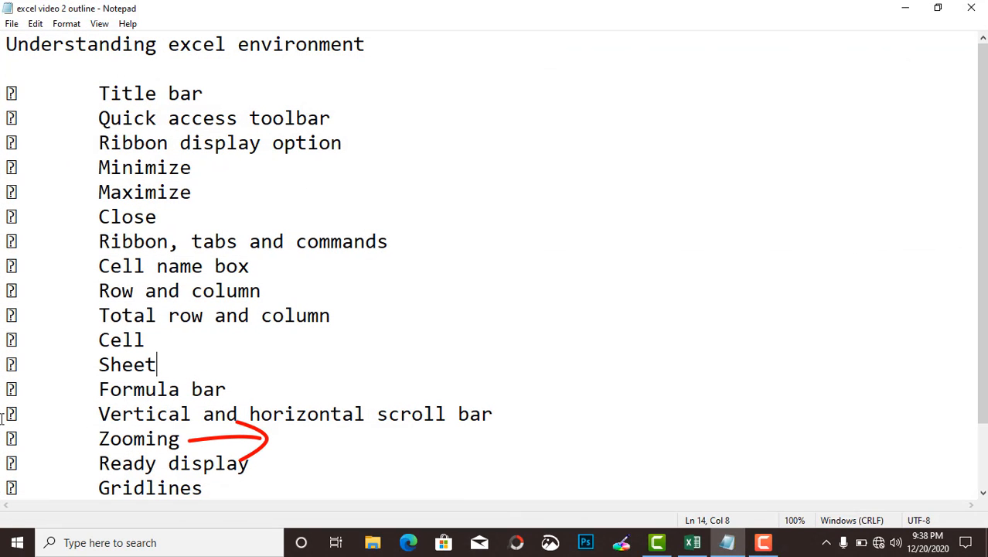
{"action": "left_click", "coordinate": [904, 8]}
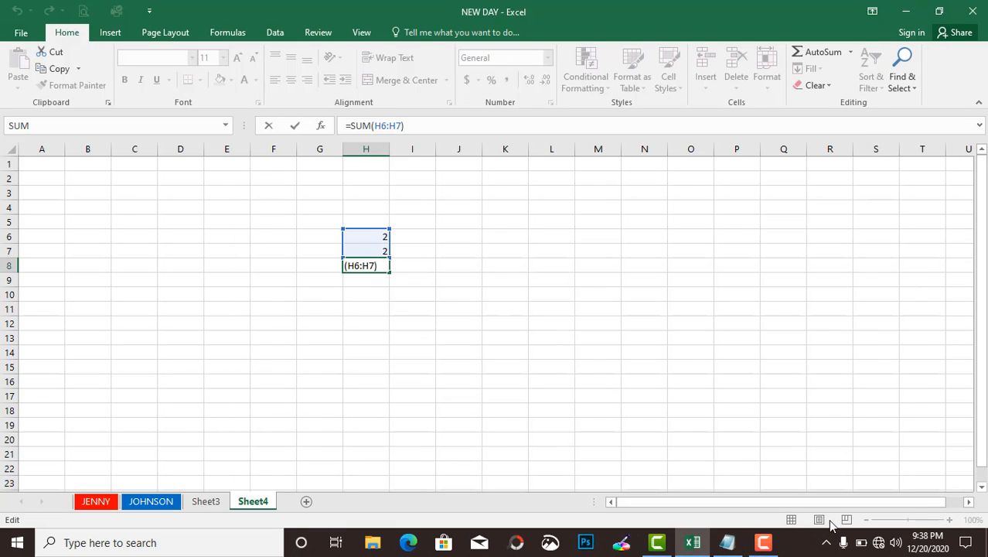
{"action": "left_click", "coordinate": [782, 436]}
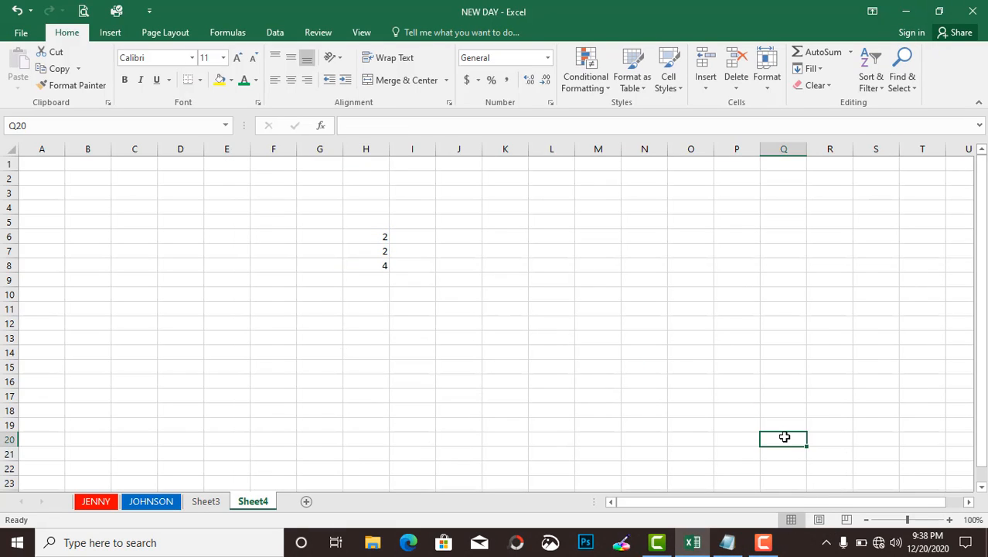
Zoom the worksheet out to 70%.
{"action": "left_click", "coordinate": [868, 520]}
{"action": "left_click", "coordinate": [868, 519]}
{"action": "left_click", "coordinate": [868, 520]}
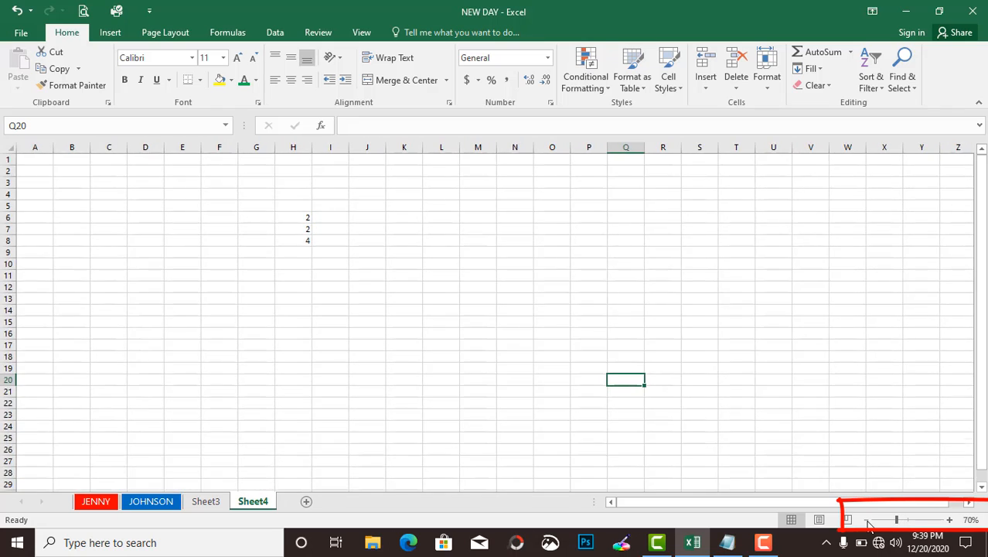
Demonstrate zooming on Sheet4 by taking it out to 50% and back in to 120%.
{"action": "left_click", "coordinate": [868, 519]}
{"action": "left_click", "coordinate": [868, 520]}
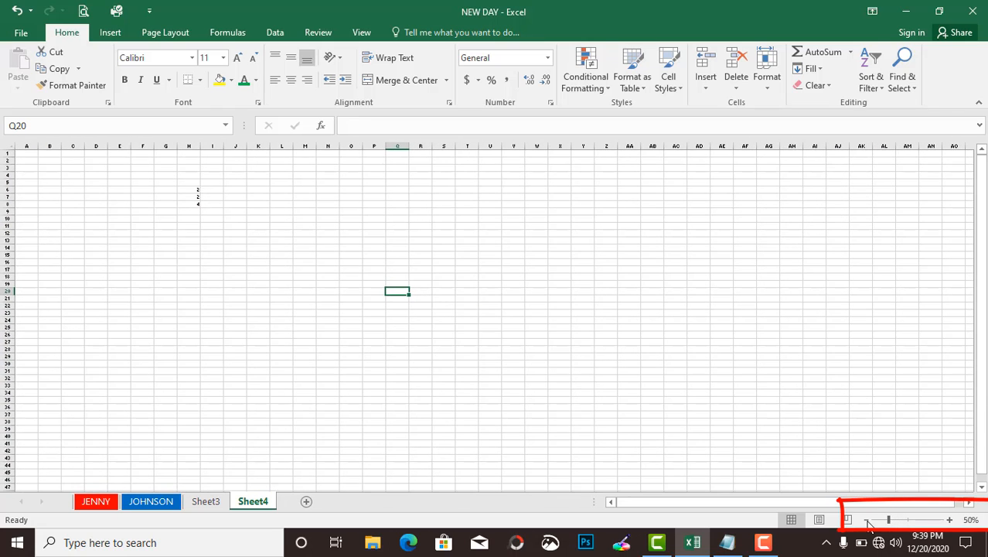
{"action": "left_click", "coordinate": [950, 520]}
{"action": "left_click", "coordinate": [950, 519]}
{"action": "left_click", "coordinate": [950, 520]}
{"action": "left_click", "coordinate": [951, 519]}
{"action": "left_click", "coordinate": [951, 519]}
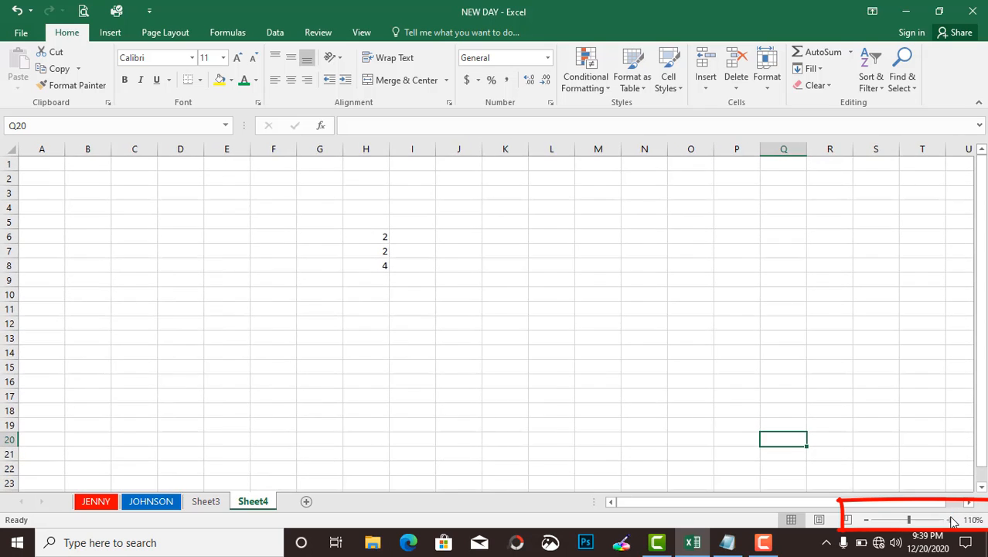
{"action": "left_click", "coordinate": [951, 520]}
{"action": "left_click", "coordinate": [951, 519]}
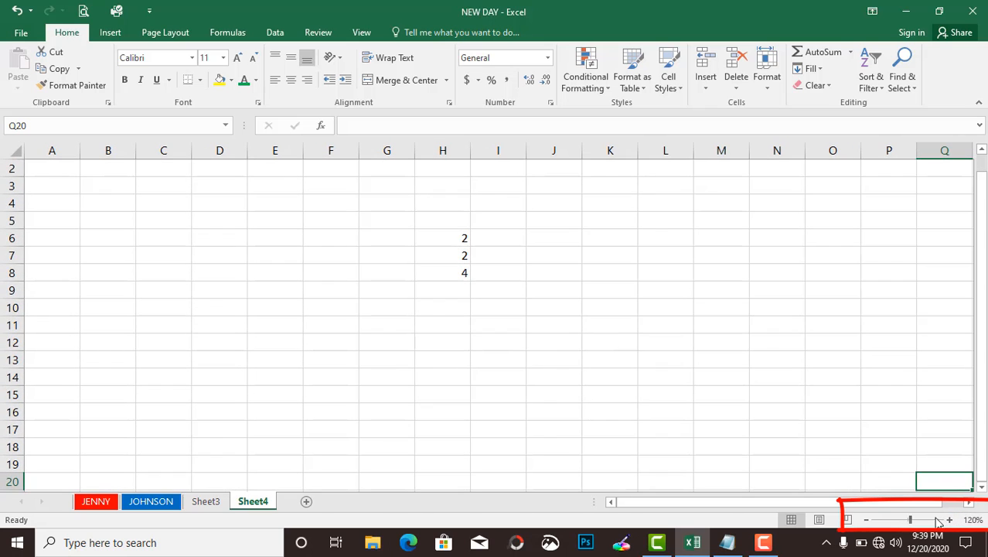
Return the worksheet zoom to 100%, and enlarge it to 140%.
{"action": "left_click", "coordinate": [867, 521]}
{"action": "left_click", "coordinate": [867, 521]}
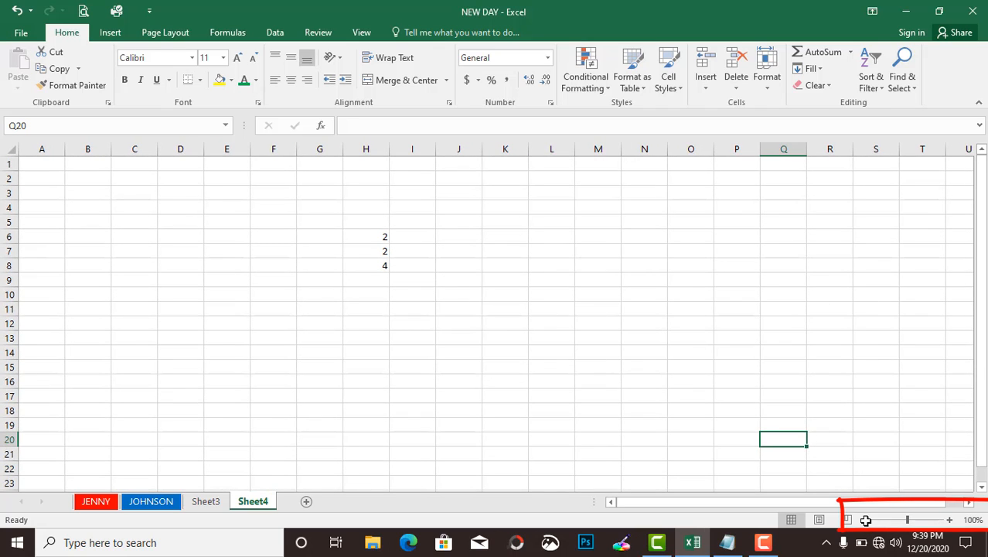
{"action": "left_click", "coordinate": [951, 519]}
{"action": "left_click", "coordinate": [950, 519]}
{"action": "left_click", "coordinate": [951, 519]}
{"action": "left_click", "coordinate": [951, 519]}
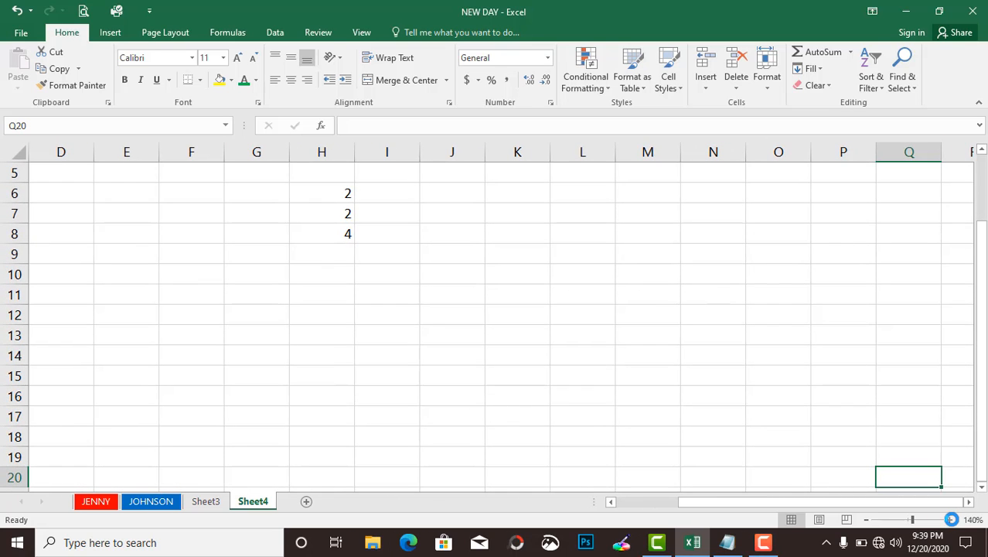
Select various blank cells across the enlarged sheet, including J8 and K13, ending on L15.
{"action": "left_click", "coordinate": [446, 250]}
{"action": "left_click", "coordinate": [446, 234]}
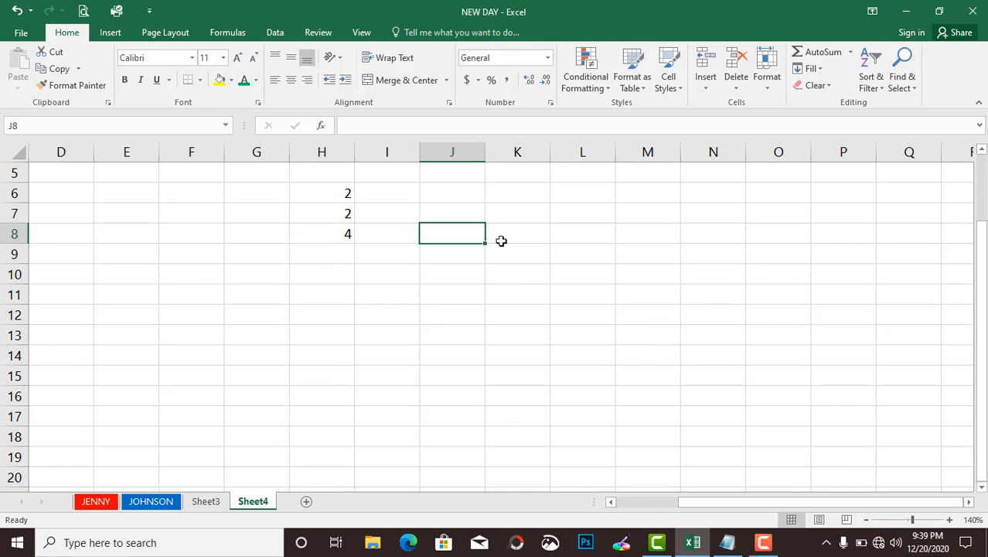
{"action": "left_click", "coordinate": [562, 255]}
{"action": "left_click", "coordinate": [554, 320]}
{"action": "left_click", "coordinate": [466, 333]}
{"action": "left_click", "coordinate": [470, 294]}
{"action": "left_click", "coordinate": [490, 337]}
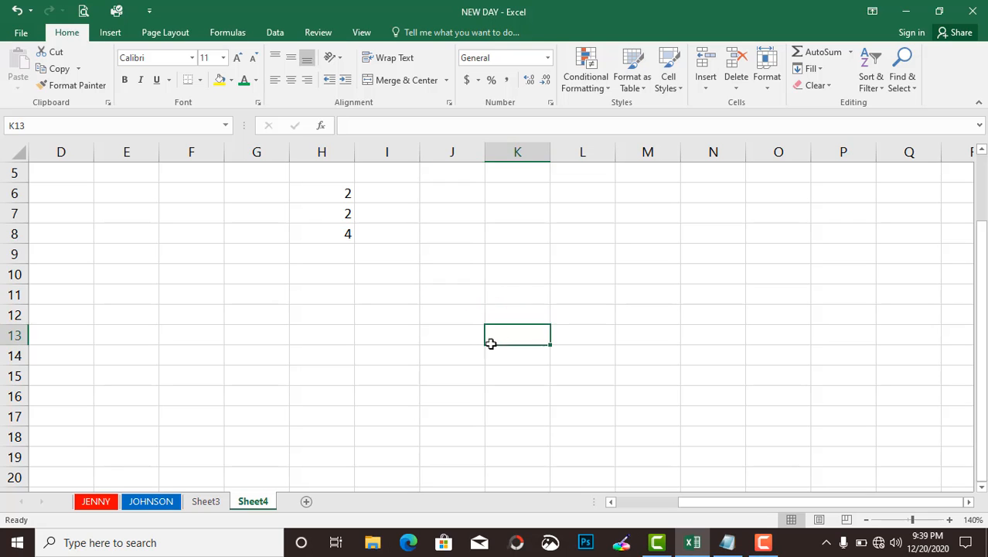
{"action": "left_click", "coordinate": [585, 379]}
Zoom the worksheet back out to 100%.
{"action": "left_click", "coordinate": [866, 520]}
{"action": "left_click", "coordinate": [867, 519]}
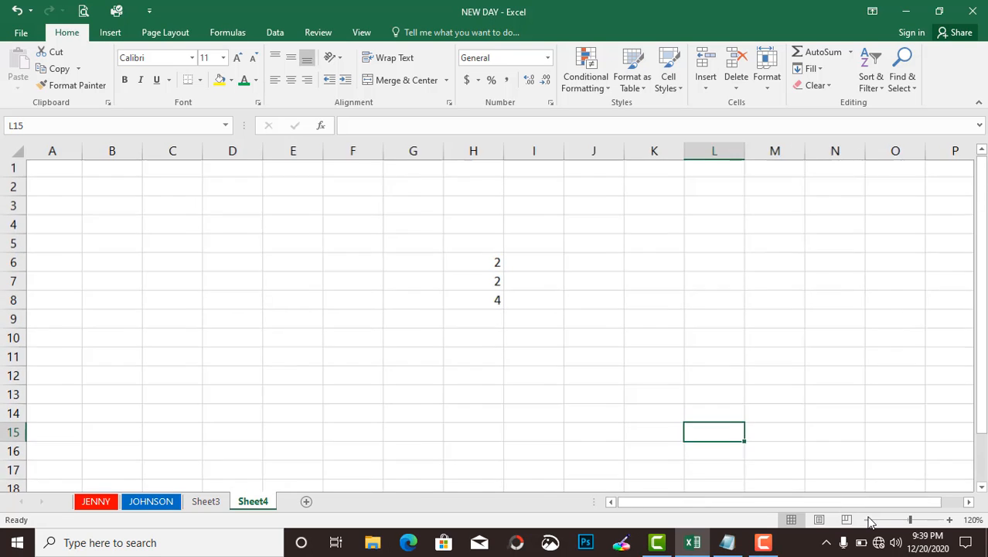
{"action": "left_click", "coordinate": [866, 520]}
{"action": "left_click", "coordinate": [867, 520]}
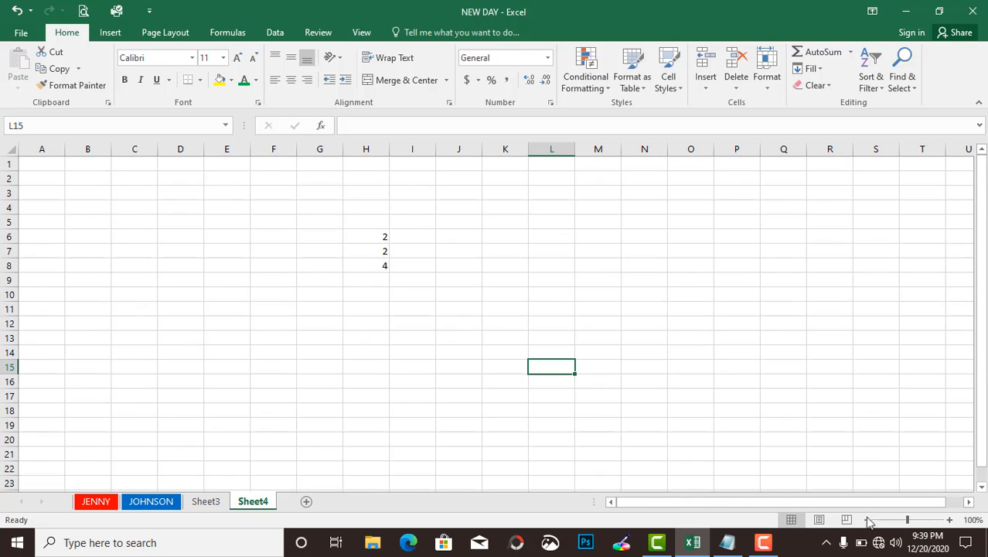
Check the "Ready display" topic in the Notepad outline, return to Excel and look over Sheet4 in Page Layout view.
{"action": "left_click", "coordinate": [728, 542]}
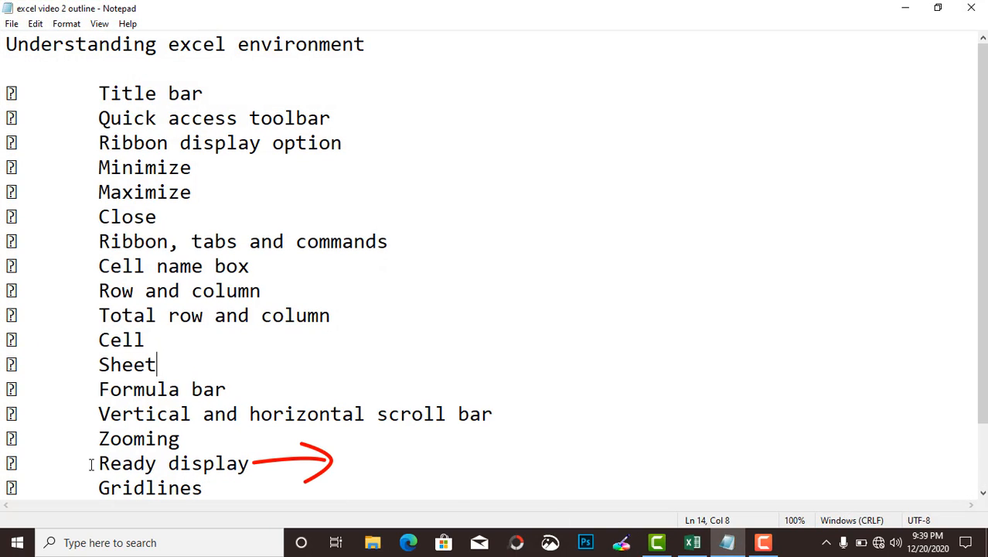
{"action": "left_click", "coordinate": [903, 8]}
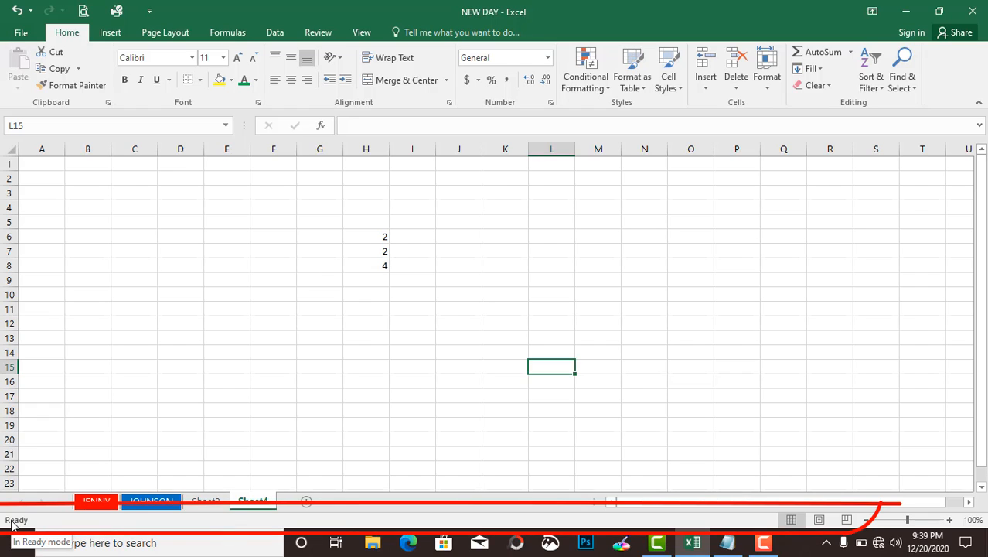
{"action": "left_click", "coordinate": [818, 520]}
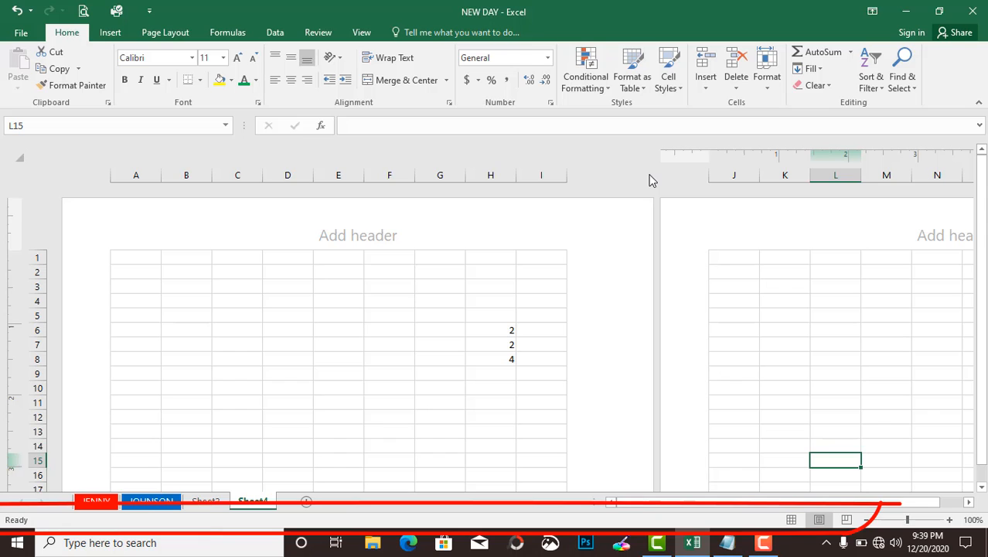
{"action": "scroll", "coordinate": [651, 181], "scroll_direction": "down", "scroll_amount": 10}
{"action": "scroll", "coordinate": [658, 281], "scroll_direction": "up", "scroll_amount": 3}
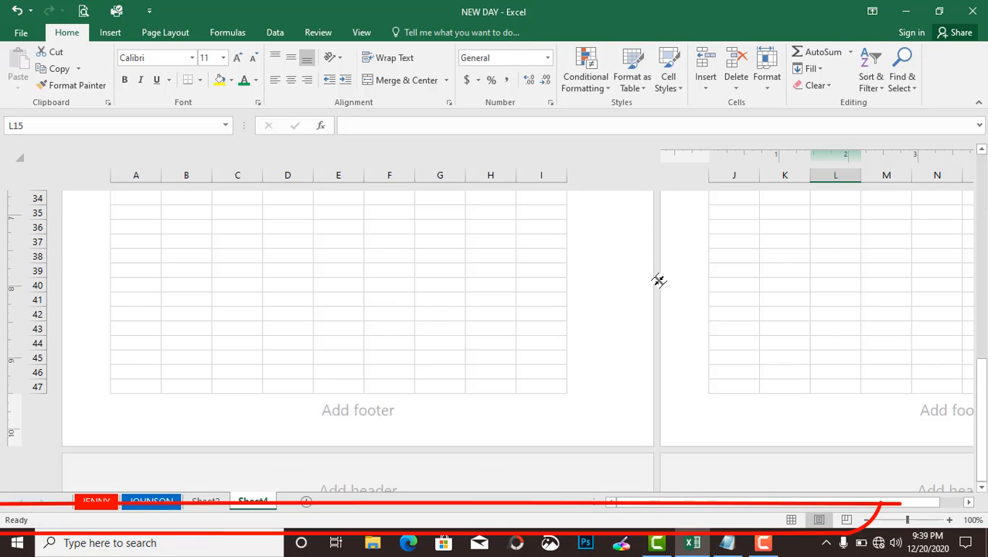
{"action": "scroll", "coordinate": [658, 281], "scroll_direction": "up", "scroll_amount": 12}
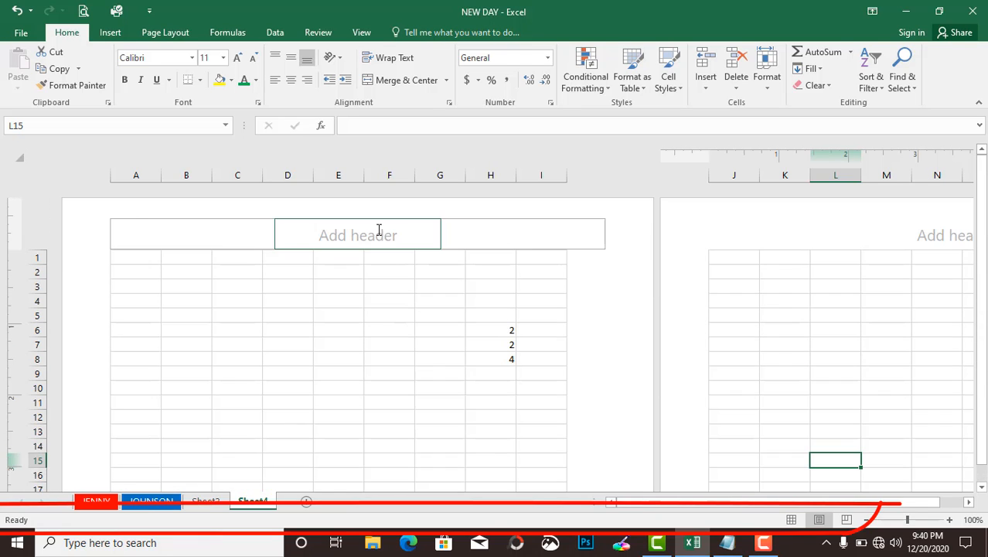
Enter the first page's centre header, leave it empty, and look through the page down to row 47 and back up.
{"action": "left_click", "coordinate": [379, 230]}
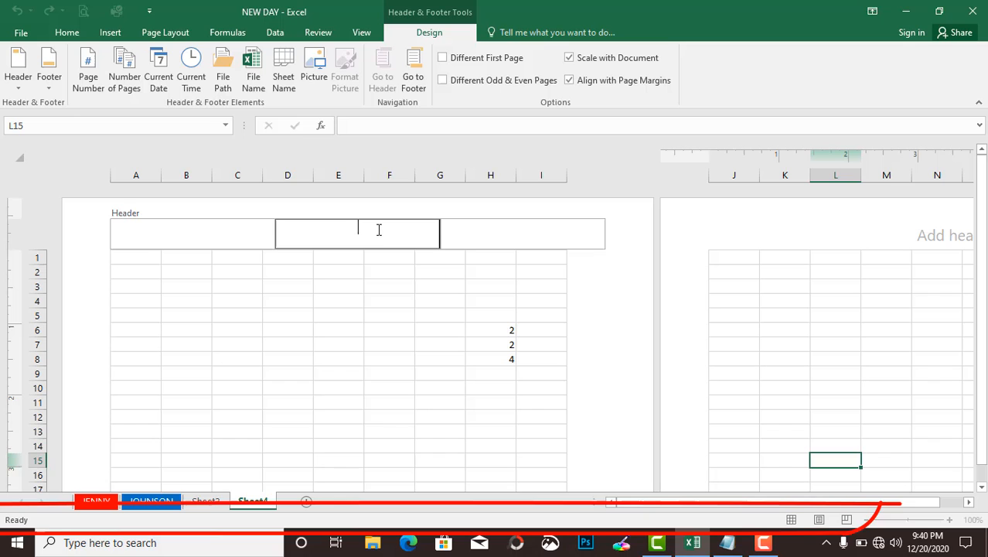
{"action": "left_click", "coordinate": [639, 329]}
{"action": "scroll", "coordinate": [641, 329], "scroll_direction": "down", "scroll_amount": 3}
{"action": "scroll", "coordinate": [640, 329], "scroll_direction": "down", "scroll_amount": 13}
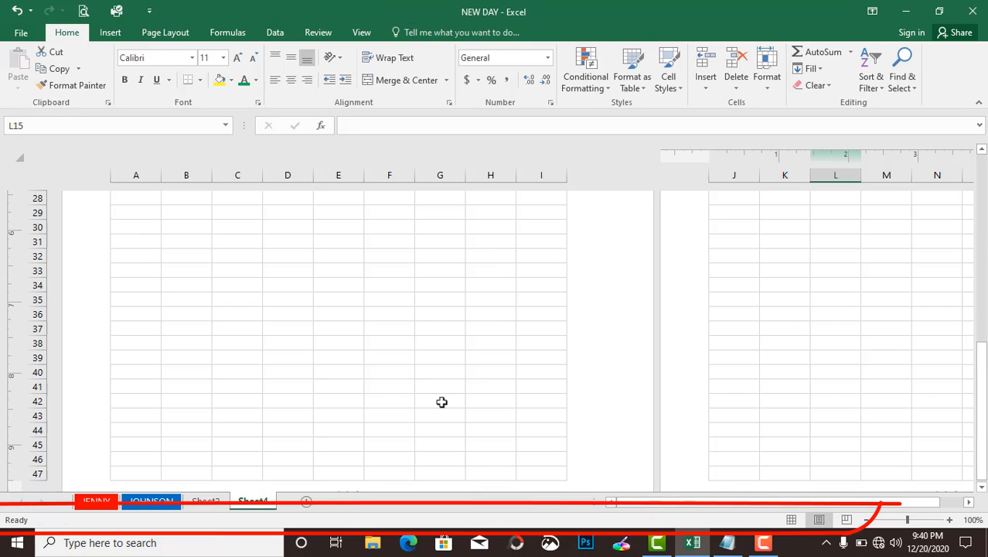
{"action": "scroll", "coordinate": [425, 406], "scroll_direction": "up", "scroll_amount": 4}
{"action": "scroll", "coordinate": [425, 410], "scroll_direction": "up", "scroll_amount": 12}
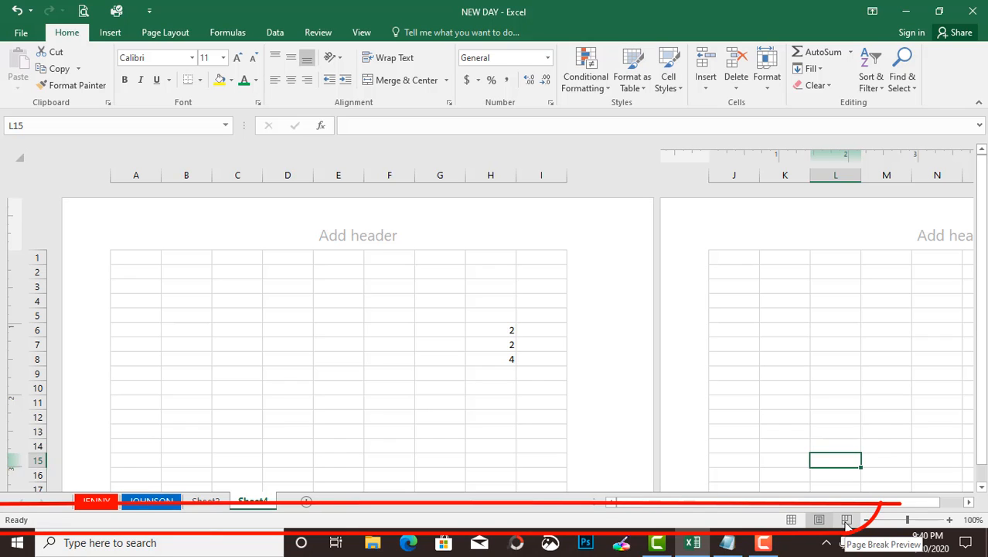
Show Sheet4 in Page Break Preview, and return it to Normal view.
{"action": "left_click", "coordinate": [847, 521]}
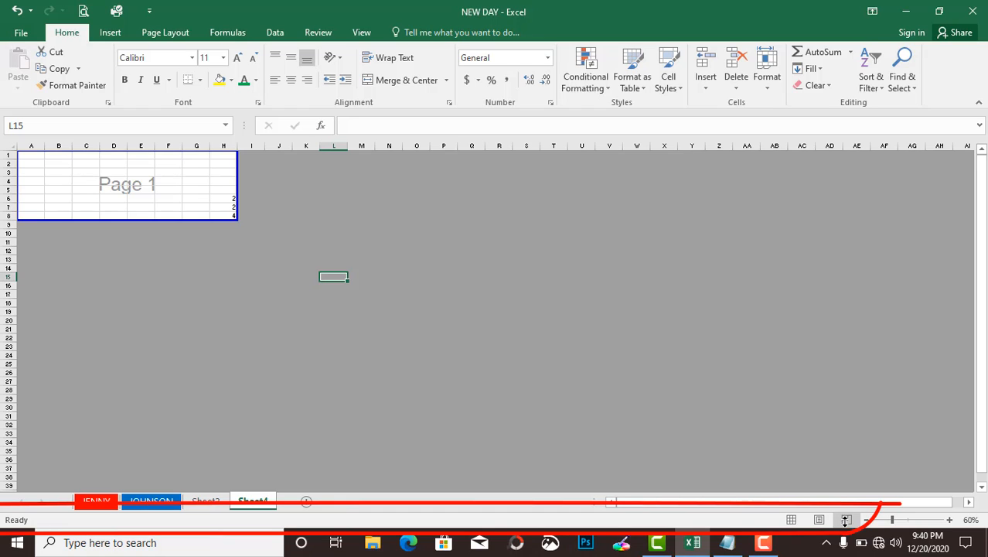
{"action": "left_click", "coordinate": [793, 520]}
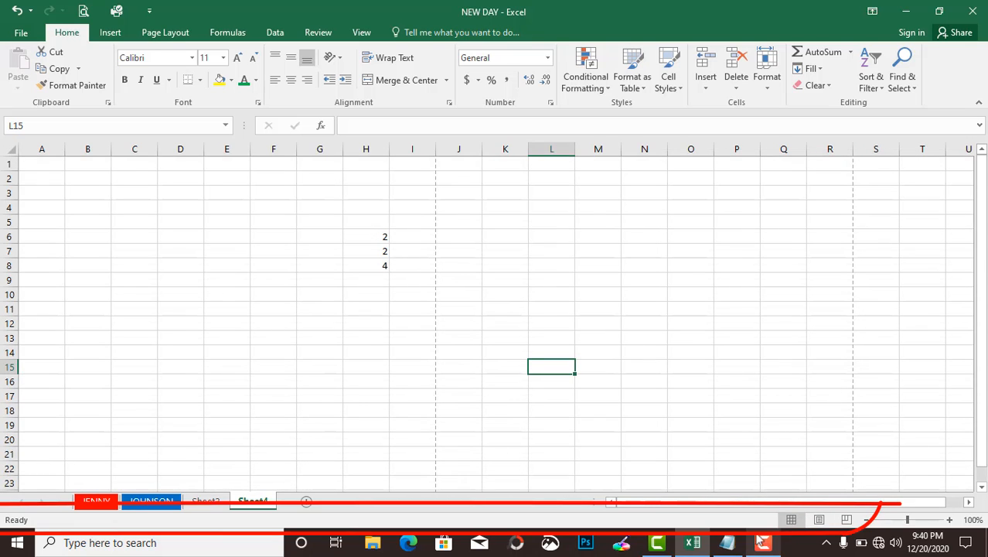
Highlight the "Gridlines" topic in the Notepad outline, clear the highlight and return to Excel.
{"action": "left_click", "coordinate": [728, 543]}
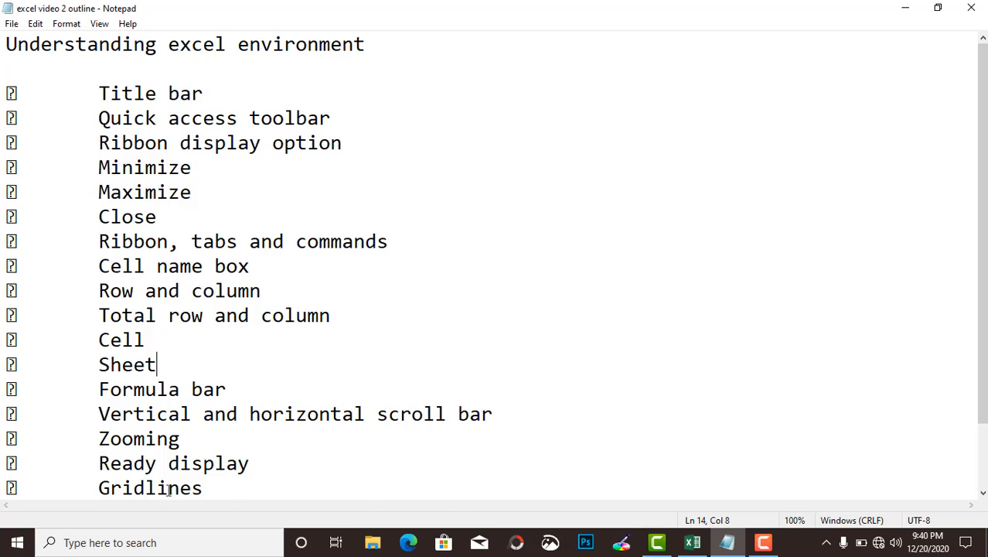
{"action": "left_click_drag", "start_coordinate": [100, 485], "coordinate": [196, 482]}
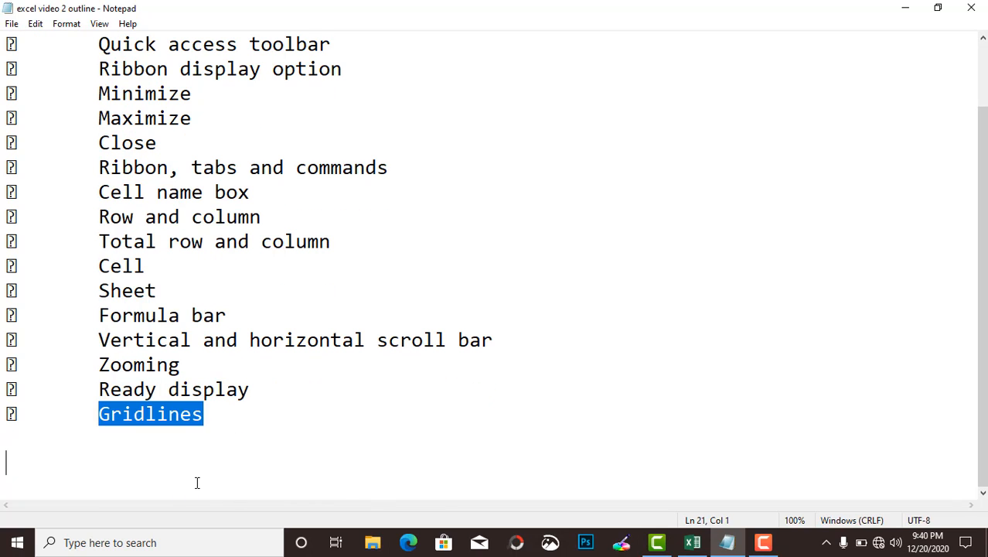
{"action": "left_click", "coordinate": [746, 235]}
{"action": "left_click", "coordinate": [905, 7]}
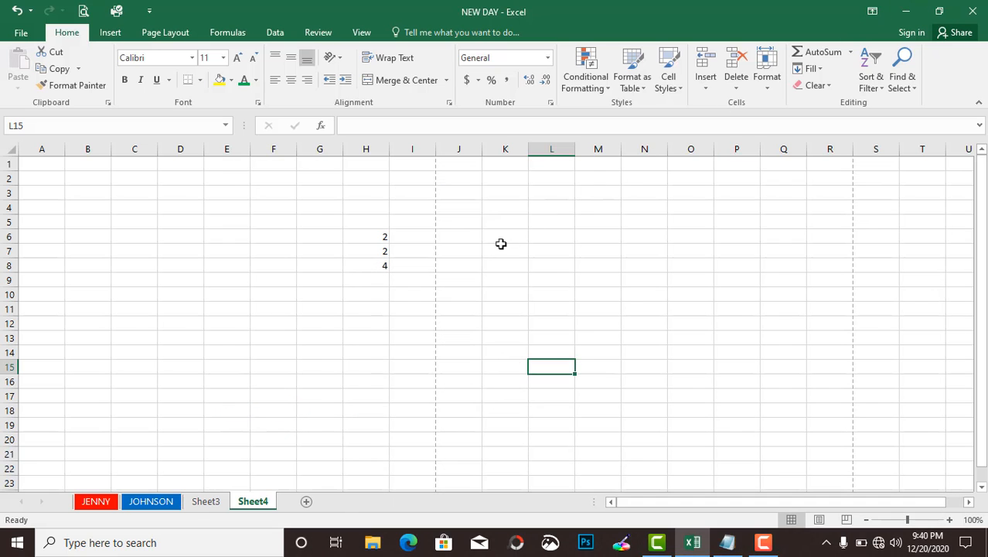
Point out the gridlines by selecting cells across Sheet4, including I12, F6 and N9, ending on D14.
{"action": "left_click", "coordinate": [504, 250]}
{"action": "left_click", "coordinate": [606, 253]}
{"action": "left_click", "coordinate": [606, 279]}
{"action": "left_click", "coordinate": [429, 323]}
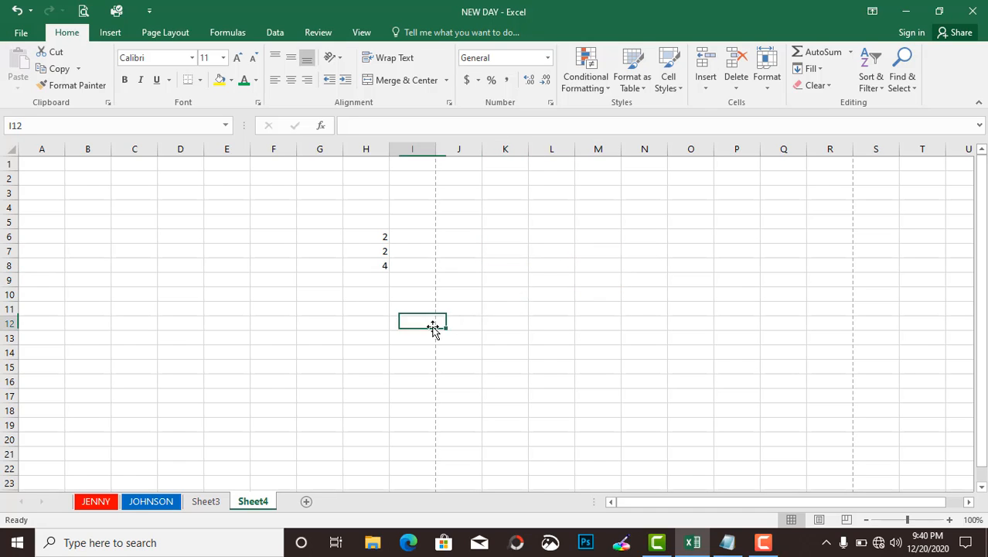
{"action": "left_click", "coordinate": [339, 322]}
{"action": "left_click", "coordinate": [272, 238]}
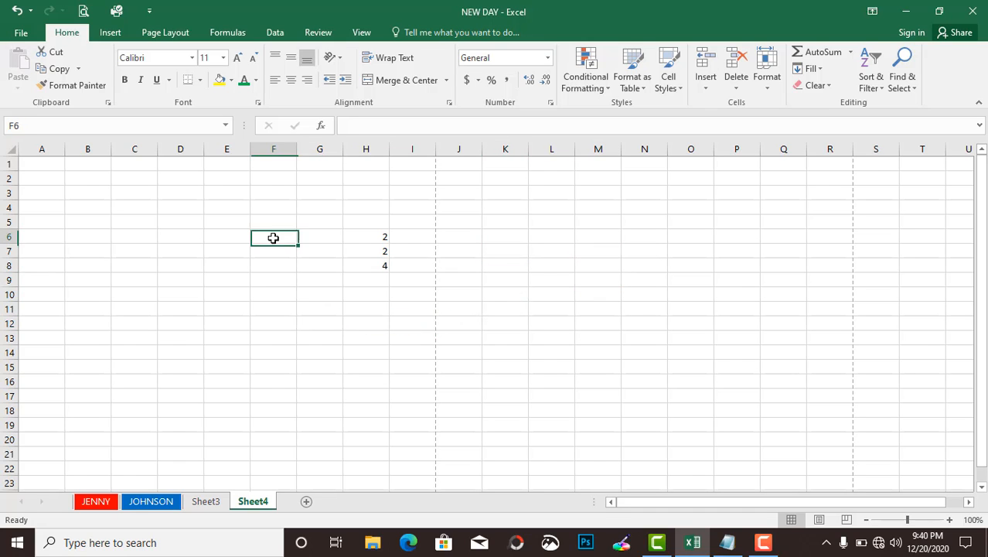
{"action": "left_click", "coordinate": [269, 252]}
{"action": "left_click", "coordinate": [642, 280]}
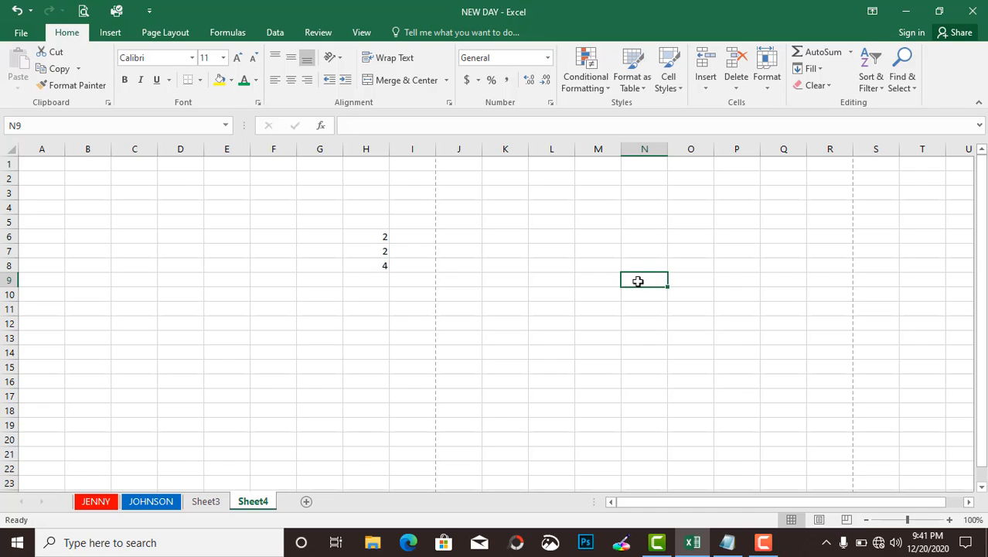
{"action": "left_click", "coordinate": [194, 355]}
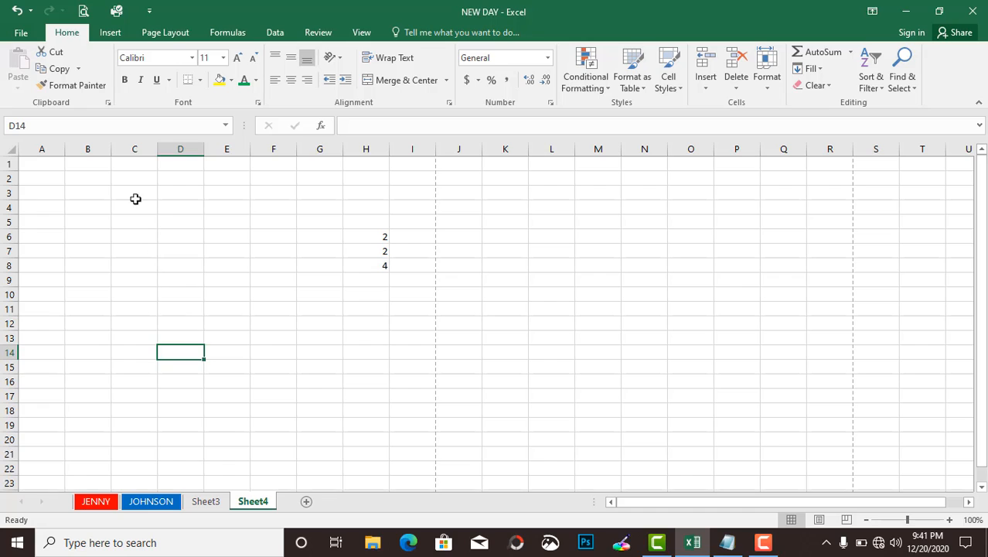
Jump to cell A1 on Sheet4 using the Name Box.
{"action": "left_click", "coordinate": [110, 127]}
{"action": "type", "text": "A1"}
{"action": "key", "text": "Return"}
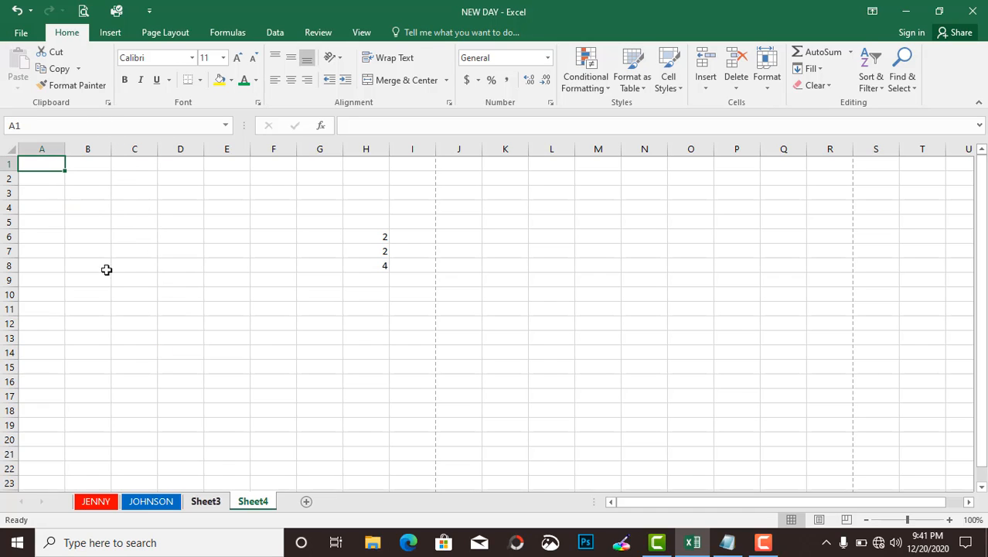
Switch to the first sheet, the one with the red tab, and jump to cell A1 using the Name Box.
{"action": "left_click", "coordinate": [97, 501]}
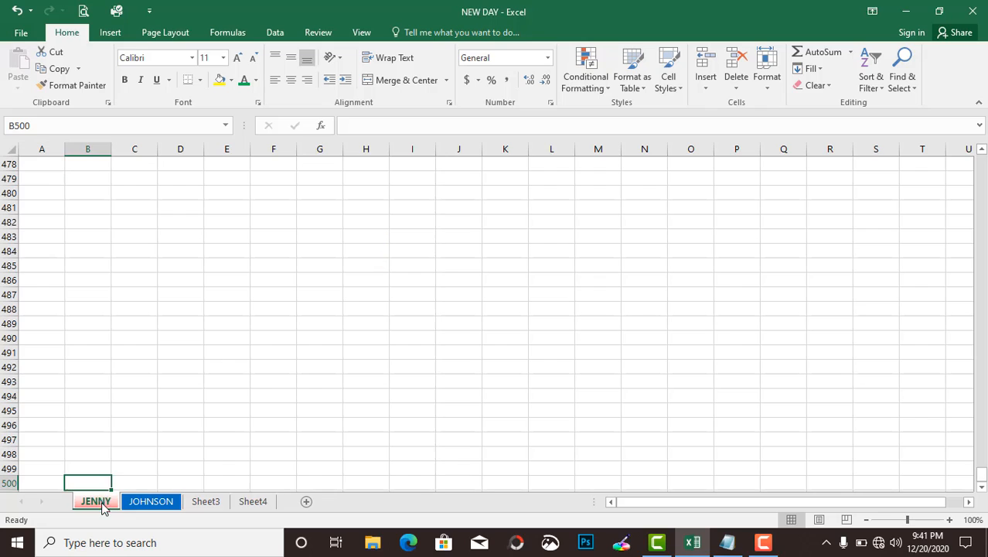
{"action": "left_click", "coordinate": [134, 384]}
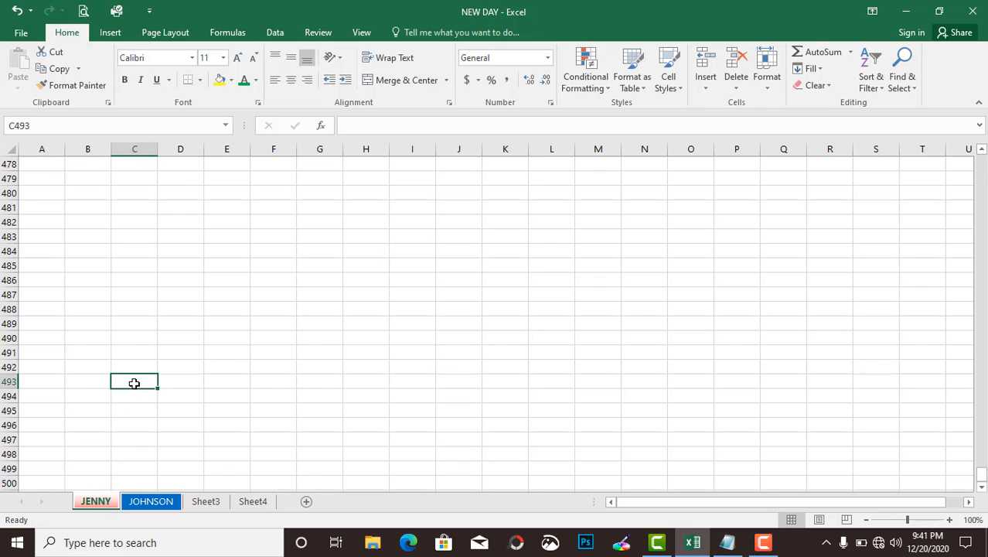
{"action": "left_click", "coordinate": [75, 130]}
{"action": "type", "text": "A1"}
{"action": "key", "text": "Return"}
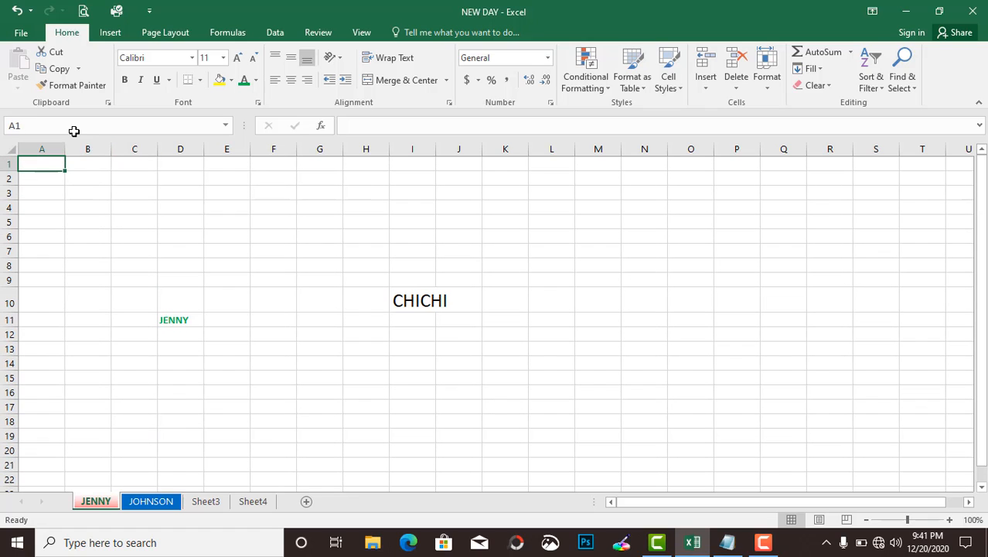
Select the text cells D11 and I10 and blank cells such as H14, F12 and I17, and open the sheet's print preview.
{"action": "left_click", "coordinate": [172, 317]}
{"action": "left_click", "coordinate": [415, 307]}
{"action": "left_click", "coordinate": [374, 358]}
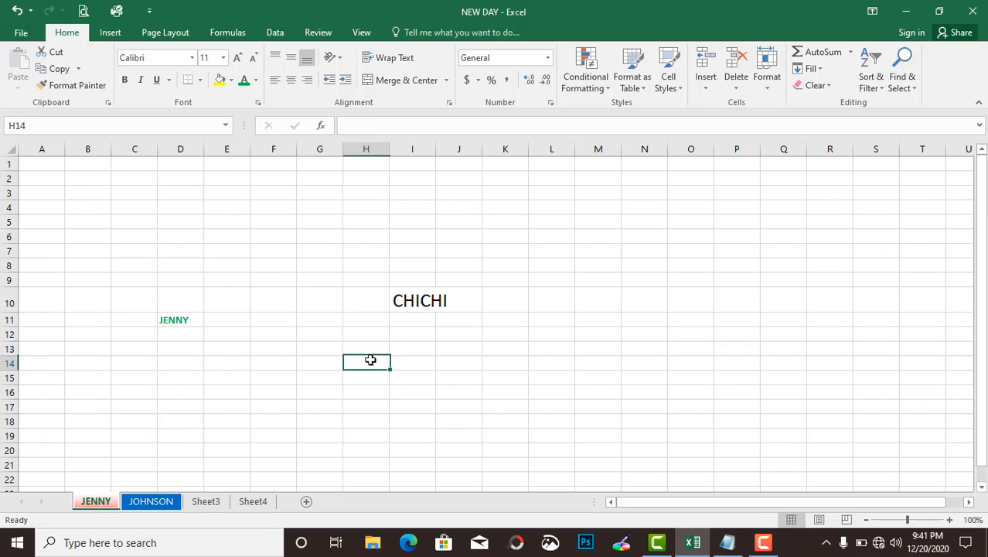
{"action": "left_click", "coordinate": [201, 324]}
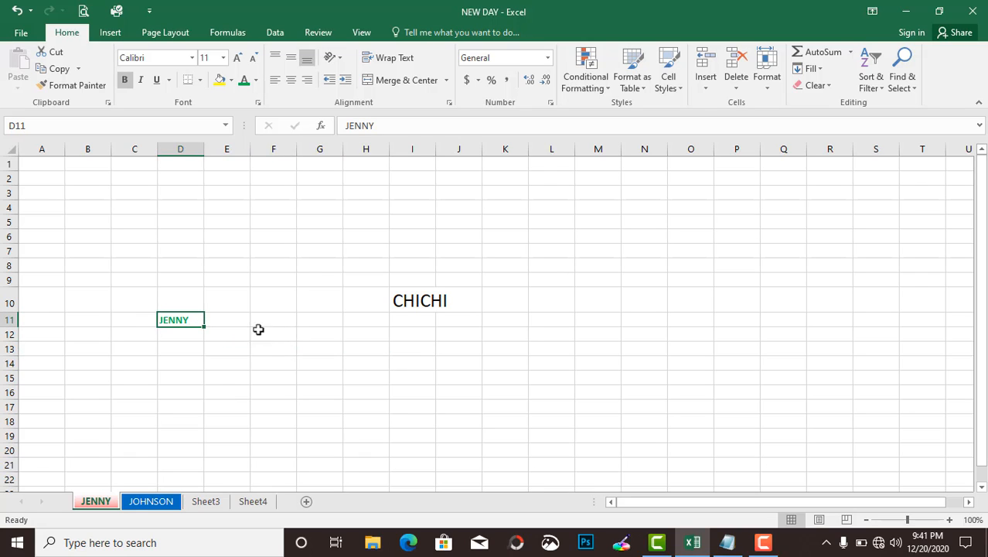
{"action": "left_click", "coordinate": [283, 331]}
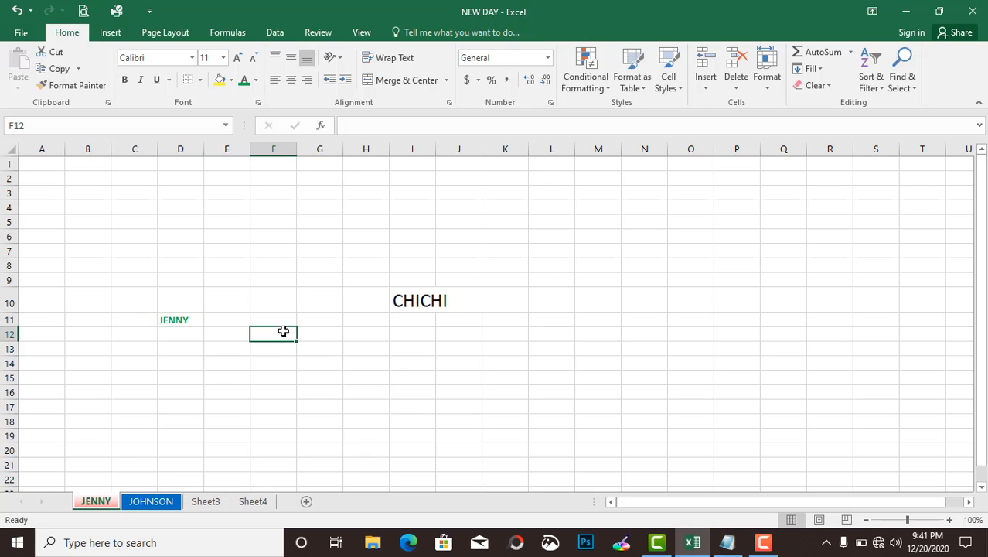
{"action": "left_click", "coordinate": [390, 404]}
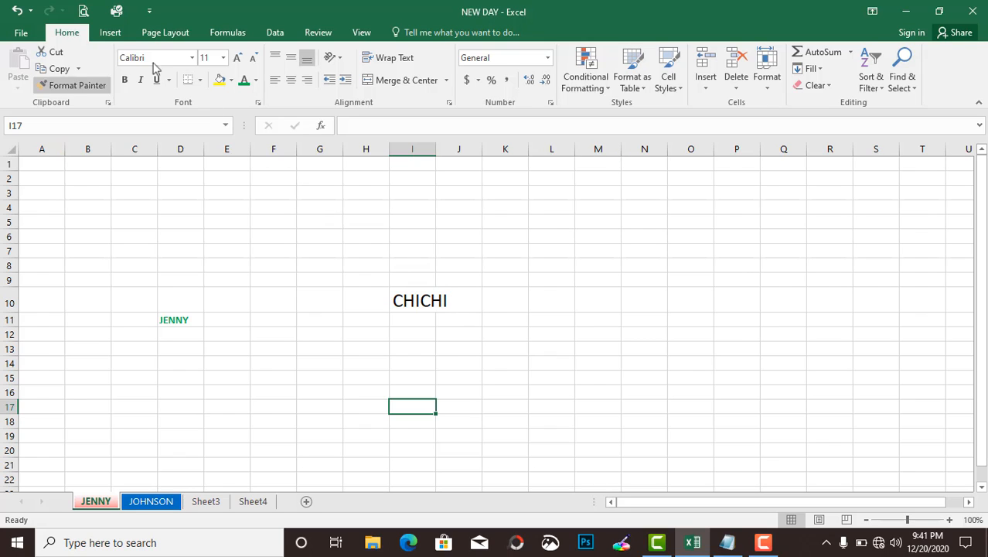
{"action": "left_click", "coordinate": [83, 10]}
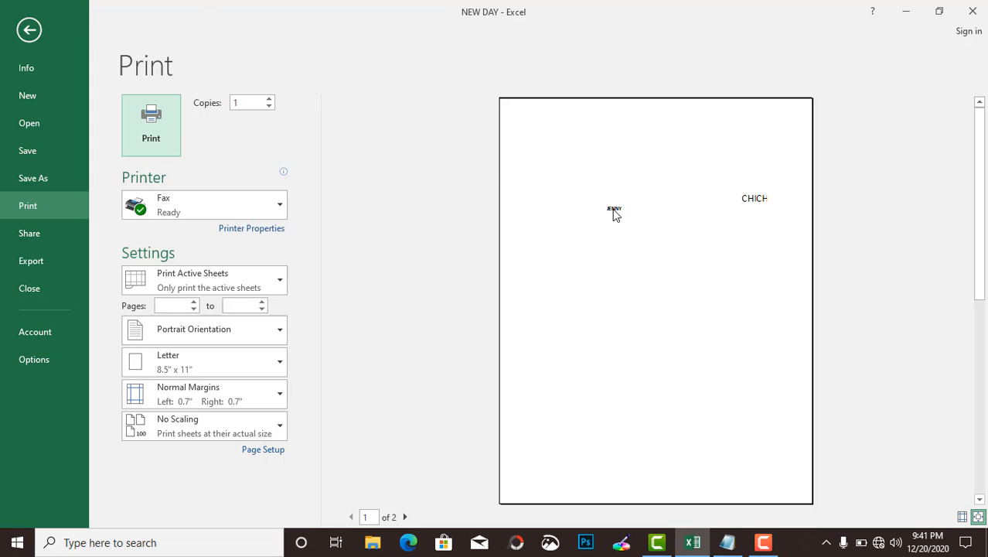
Close the print preview and hide the gridlines on the red-tabbed first sheet.
{"action": "left_click", "coordinate": [29, 30]}
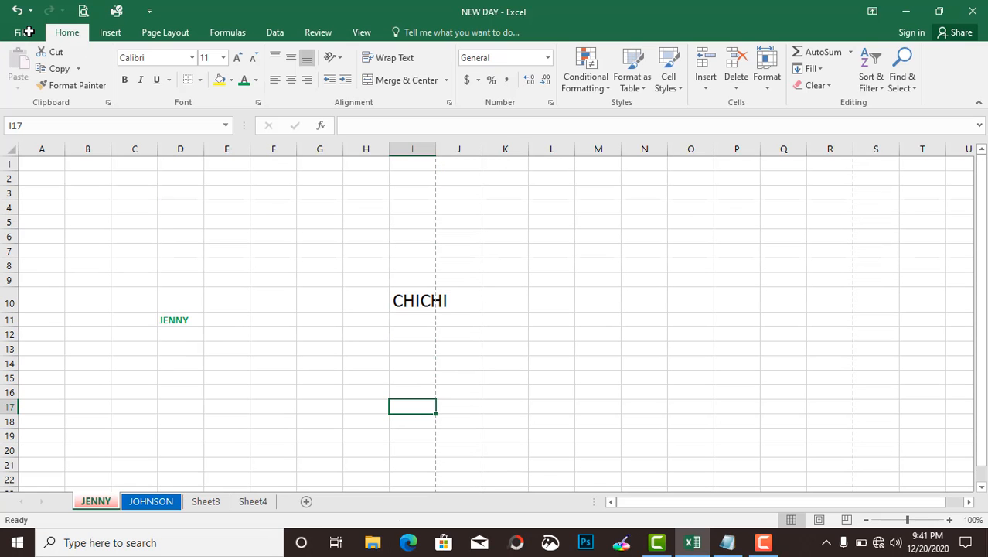
{"action": "left_click", "coordinate": [360, 33]}
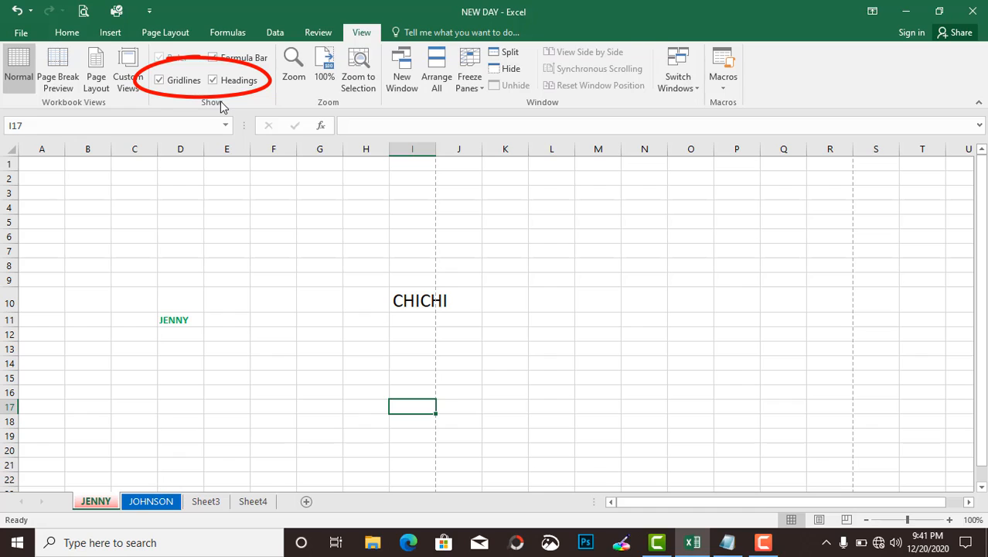
{"action": "left_click", "coordinate": [187, 82]}
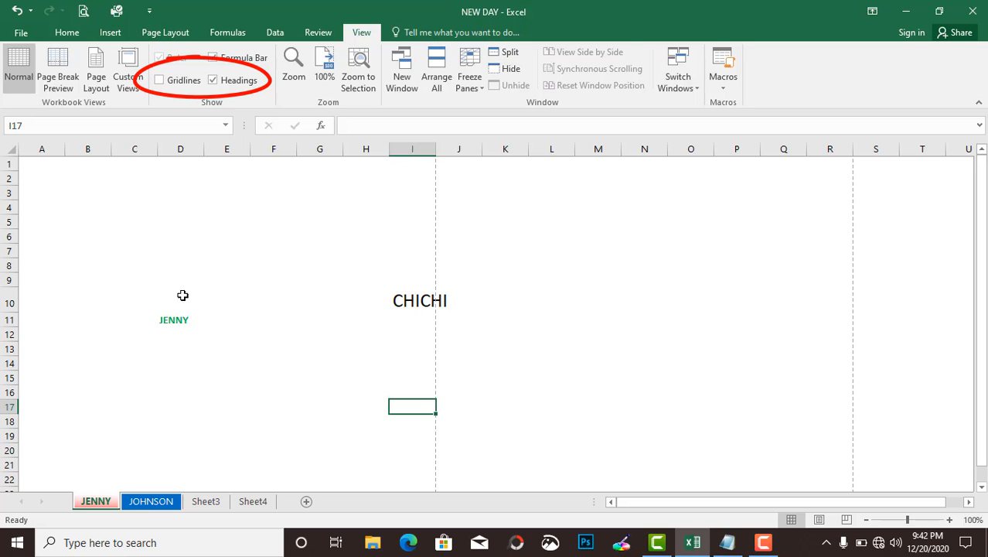
Review the ribbon's command groups from Home through Data, ending on the Home commands.
{"action": "left_click", "coordinate": [67, 32]}
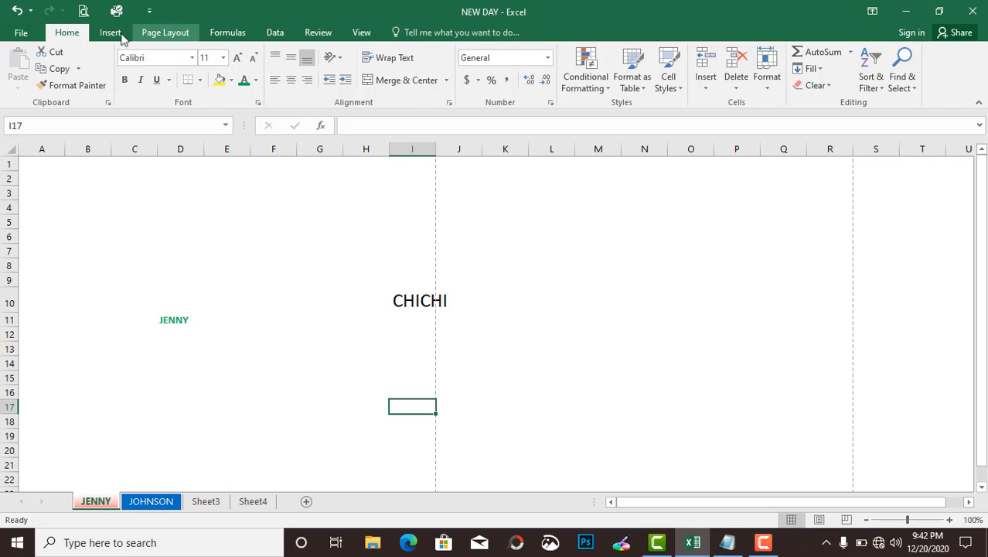
{"action": "scroll", "coordinate": [154, 39], "scroll_direction": "down", "scroll_amount": 4}
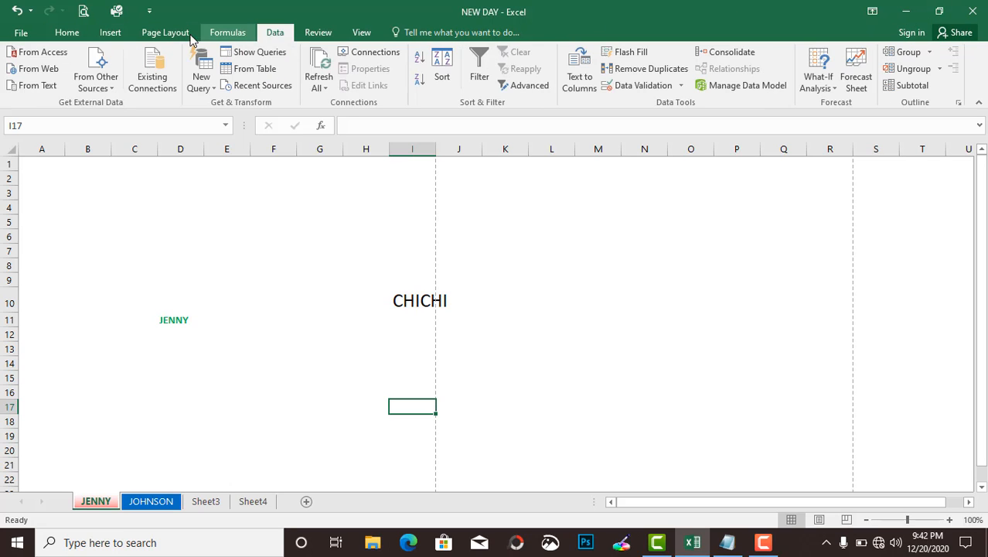
{"action": "left_click", "coordinate": [66, 33]}
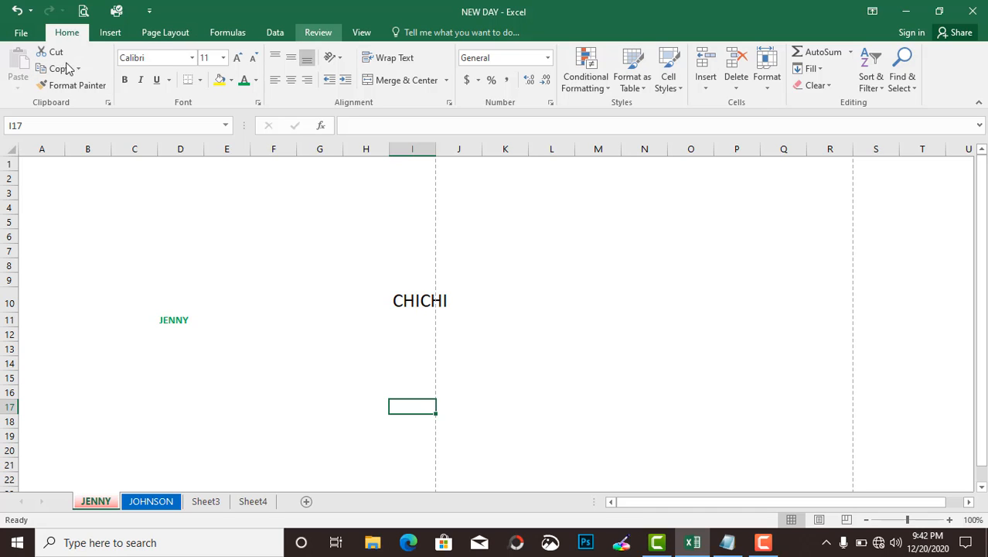
Show the gridlines on the first sheet again and return to the Home commands.
{"action": "left_click", "coordinate": [362, 32]}
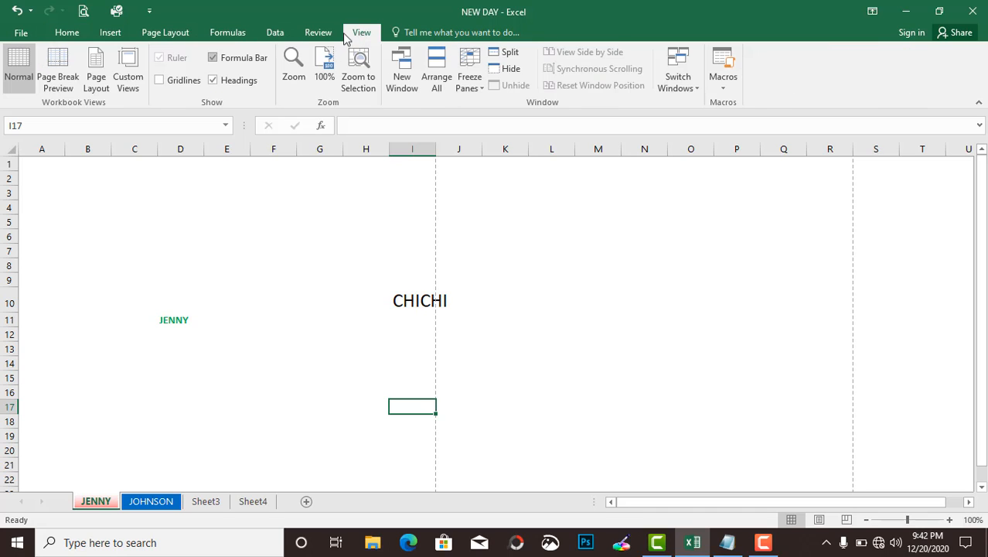
{"action": "left_click", "coordinate": [158, 80]}
{"action": "left_click", "coordinate": [67, 33]}
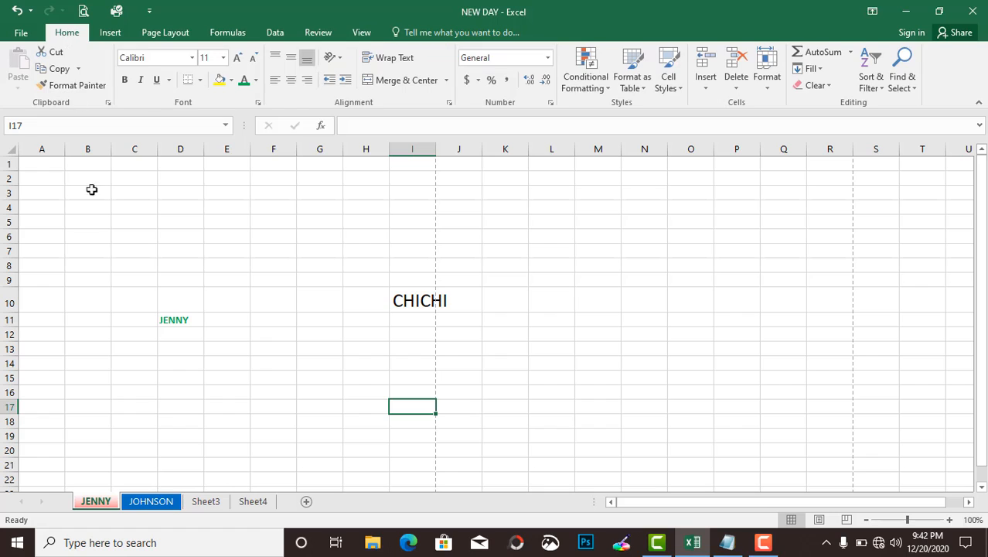
Go through the blue-tabbed sheet, Sheet3 and Sheet4, and return to the red-tabbed first sheet.
{"action": "left_click", "coordinate": [149, 501]}
{"action": "left_click", "coordinate": [205, 501]}
{"action": "left_click", "coordinate": [252, 501]}
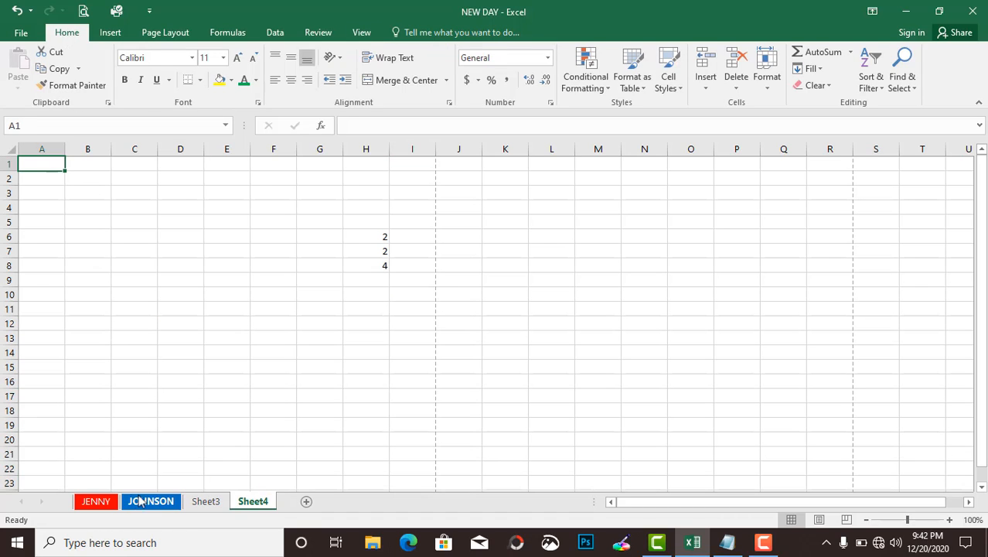
{"action": "left_click", "coordinate": [109, 501]}
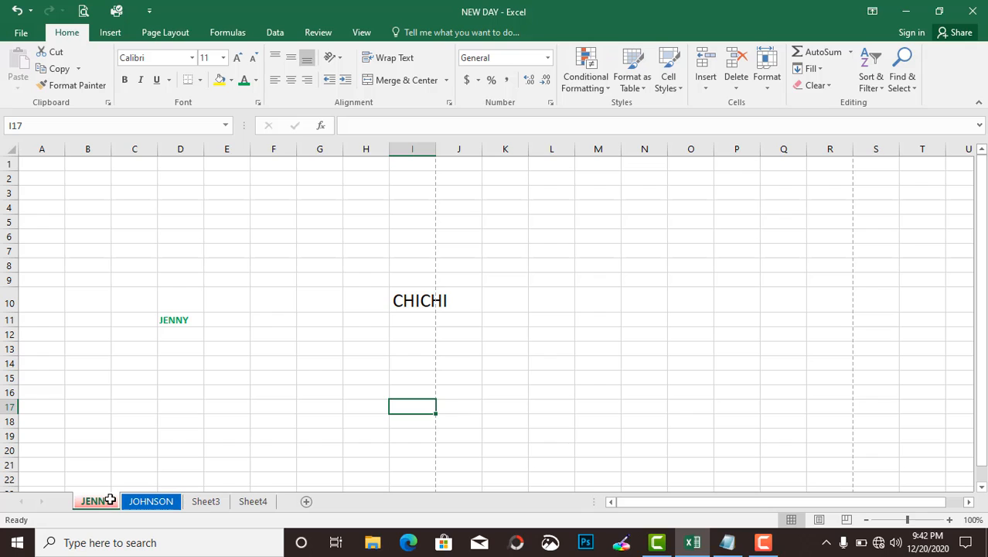
Point out row 2, column A, cell K7, the Name Box and the formula bar, ending on cell O17.
{"action": "left_click", "coordinate": [10, 179]}
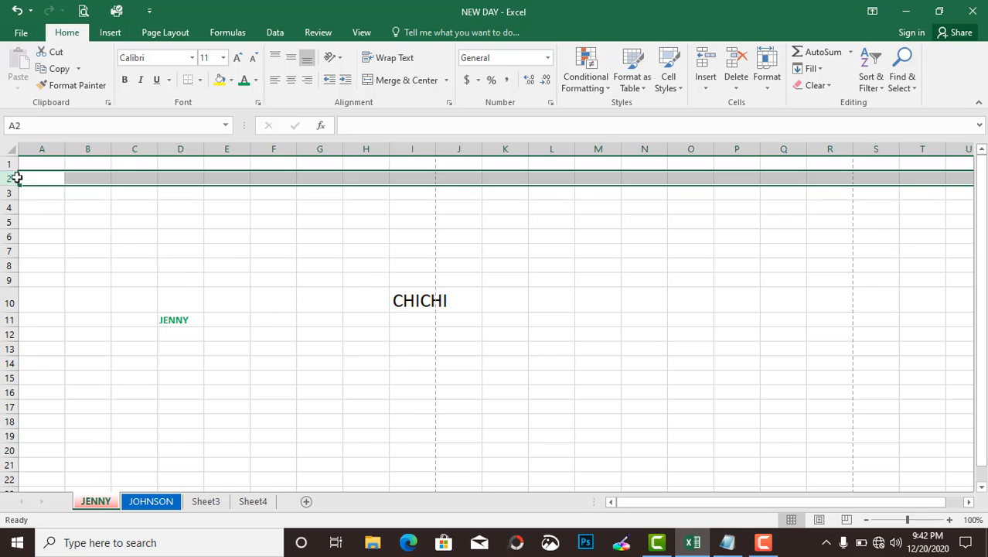
{"action": "left_click", "coordinate": [38, 153]}
{"action": "left_click", "coordinate": [502, 252]}
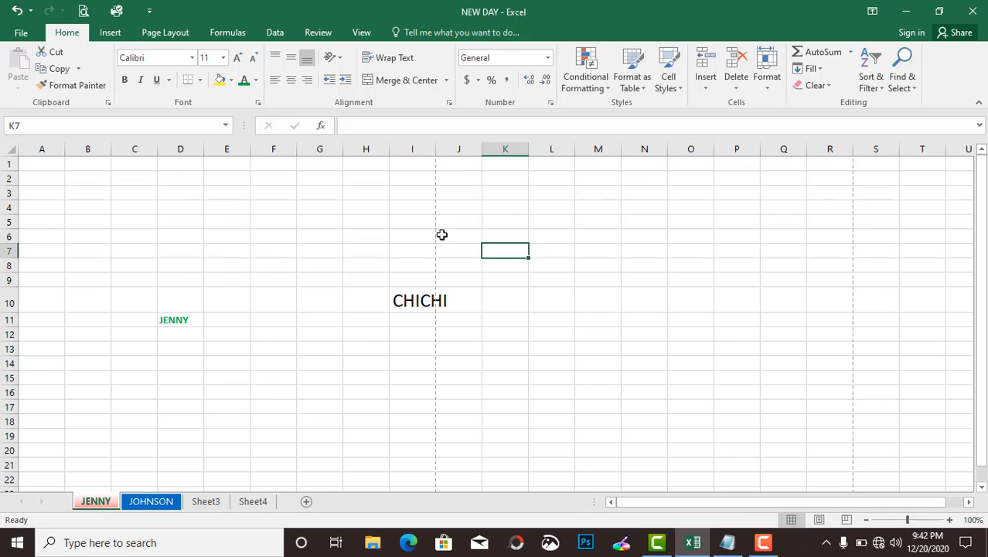
{"action": "left_click", "coordinate": [81, 126]}
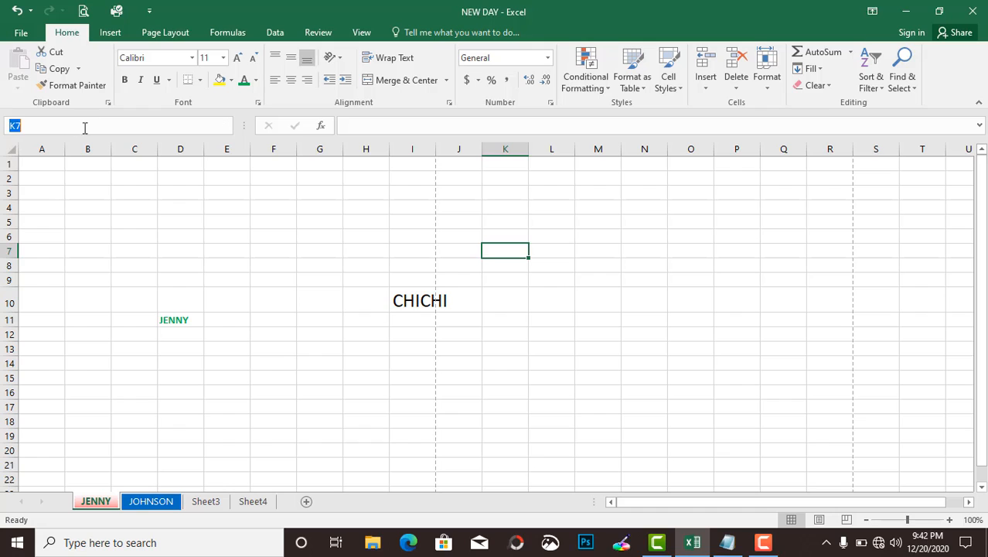
{"action": "left_click", "coordinate": [382, 125]}
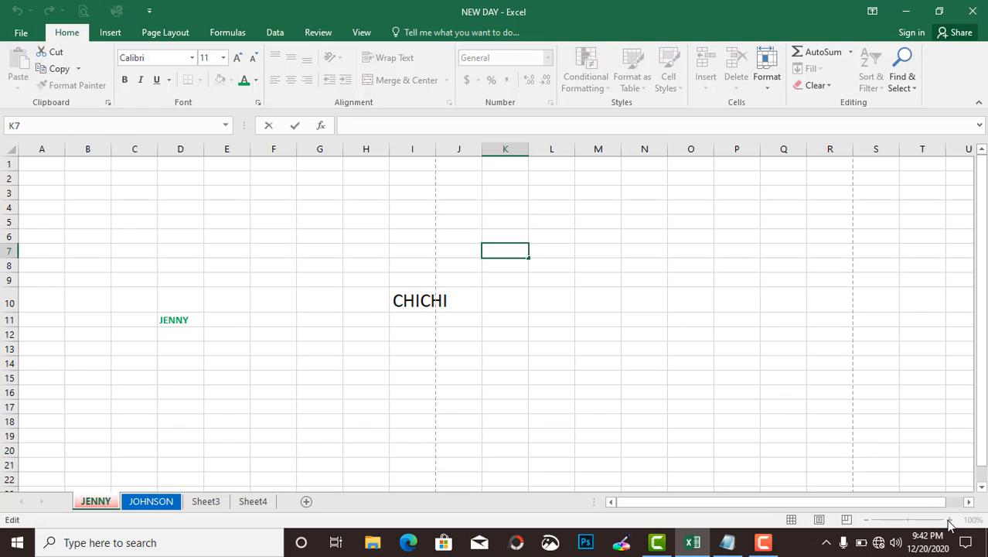
{"action": "left_click", "coordinate": [688, 412]}
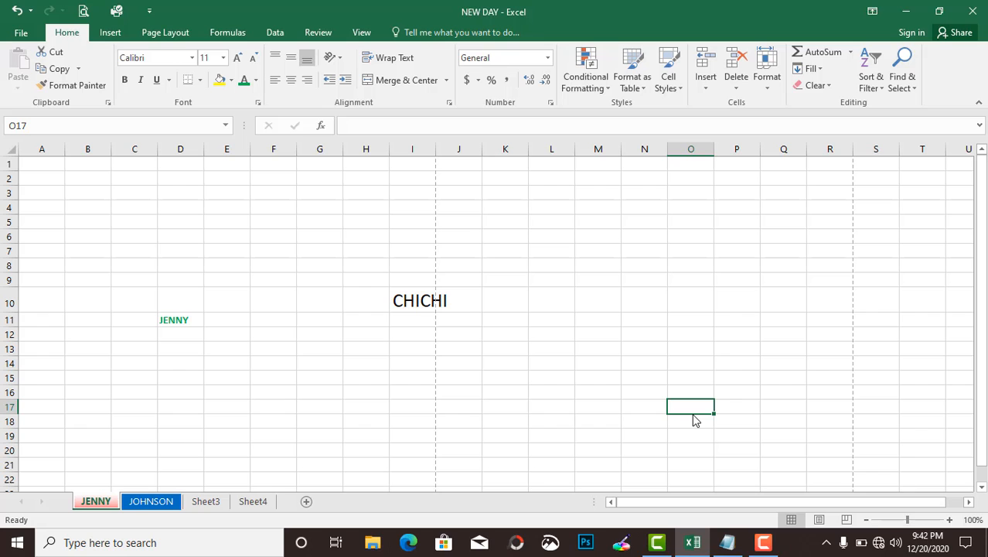
Show the sheet in Page Layout and Page Break Preview, return to Normal view, and select cell L8.
{"action": "left_click", "coordinate": [818, 520]}
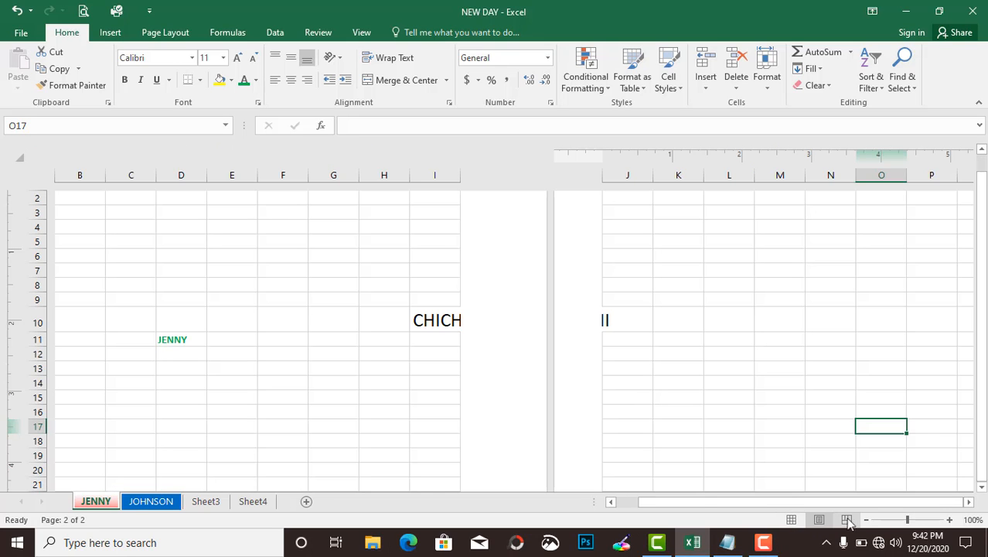
{"action": "left_click", "coordinate": [846, 520]}
{"action": "left_click", "coordinate": [818, 520]}
{"action": "left_click", "coordinate": [797, 520]}
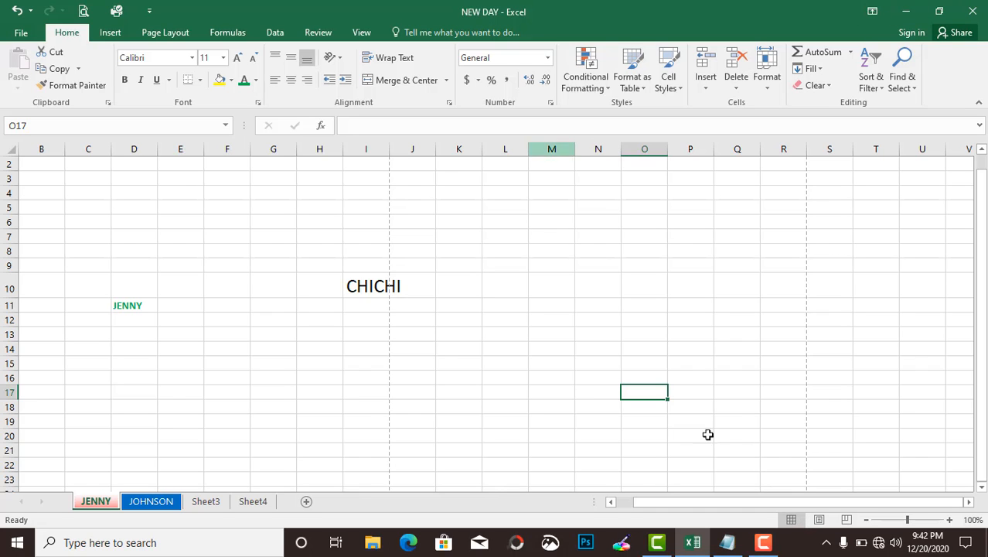
{"action": "left_click", "coordinate": [513, 253]}
{"action": "scroll", "coordinate": [569, 353], "scroll_direction": "up", "scroll_amount": 1}
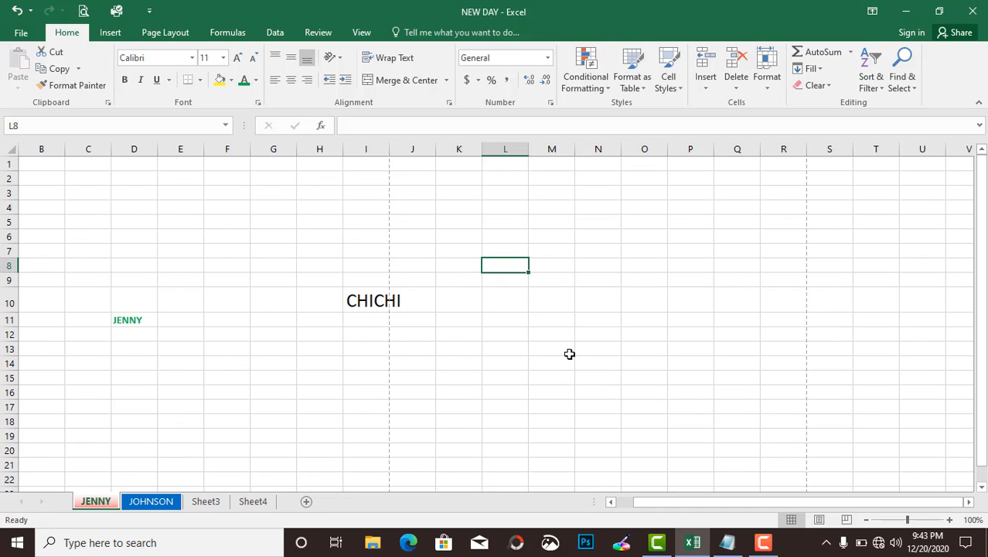